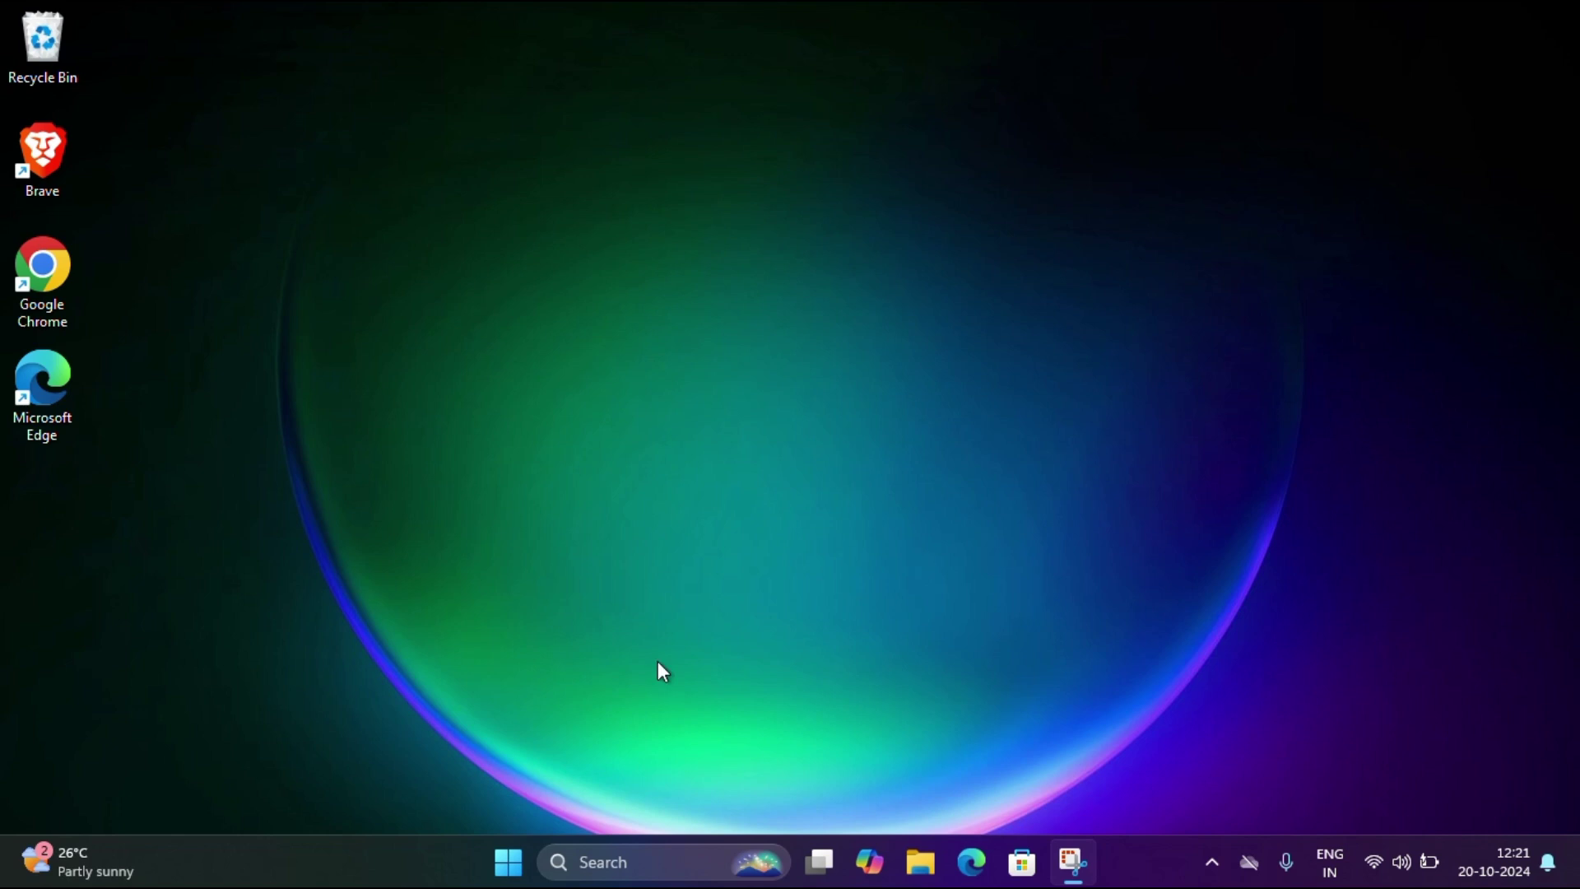
Clear earlier Start search queries and reopen Windows search to find Control Panel
key(super)
text(wor)
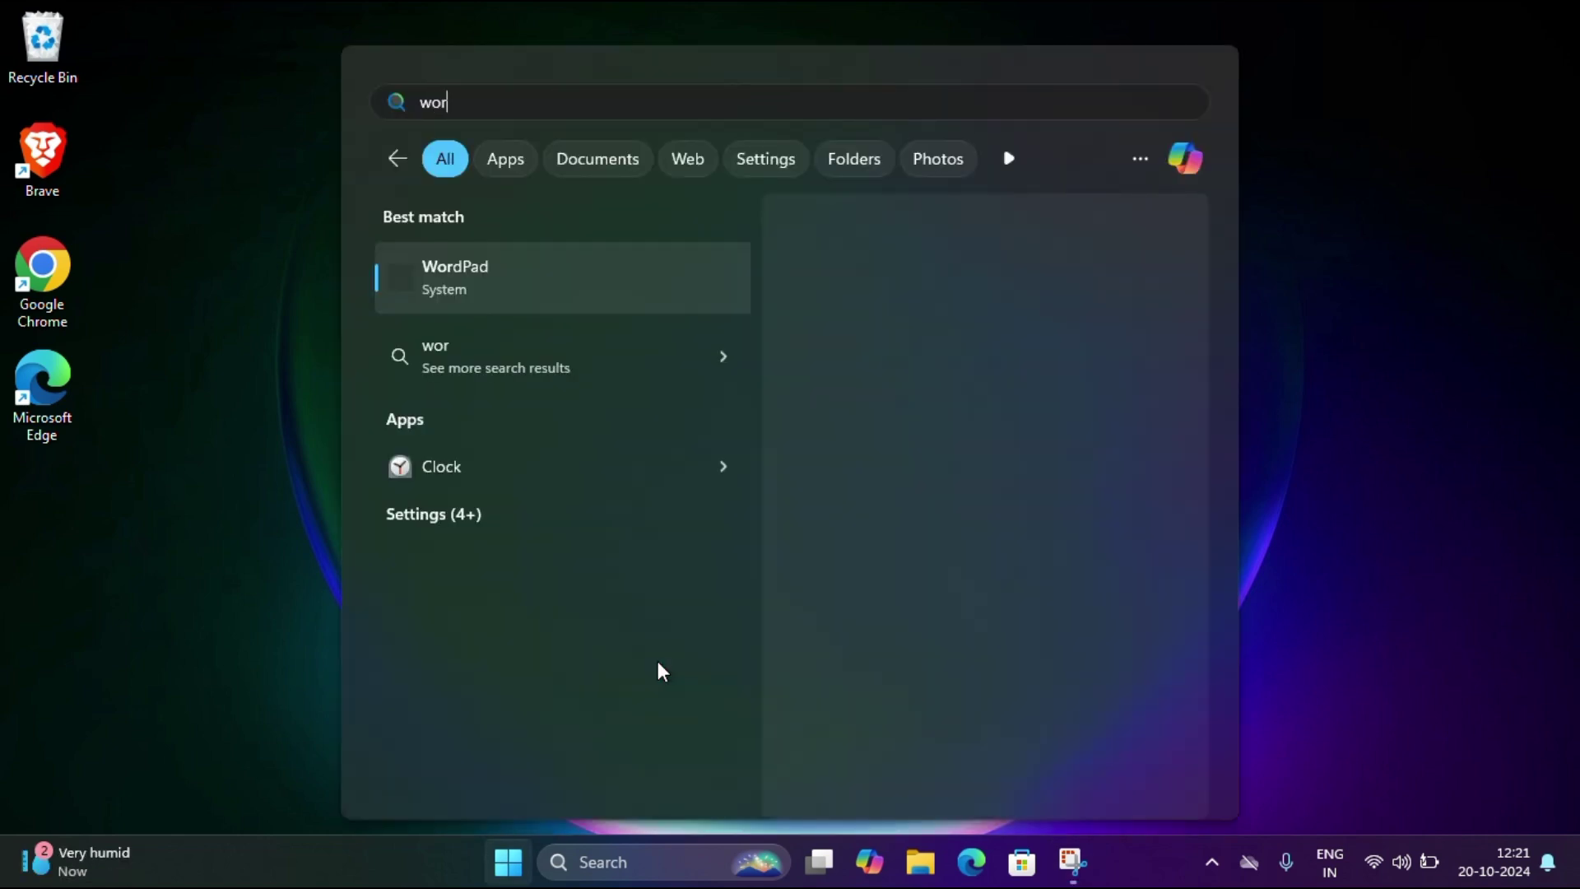
text(k)
key(BackSpace)
key(BackSpace)
key(BackSpace)
key(BackSpace)
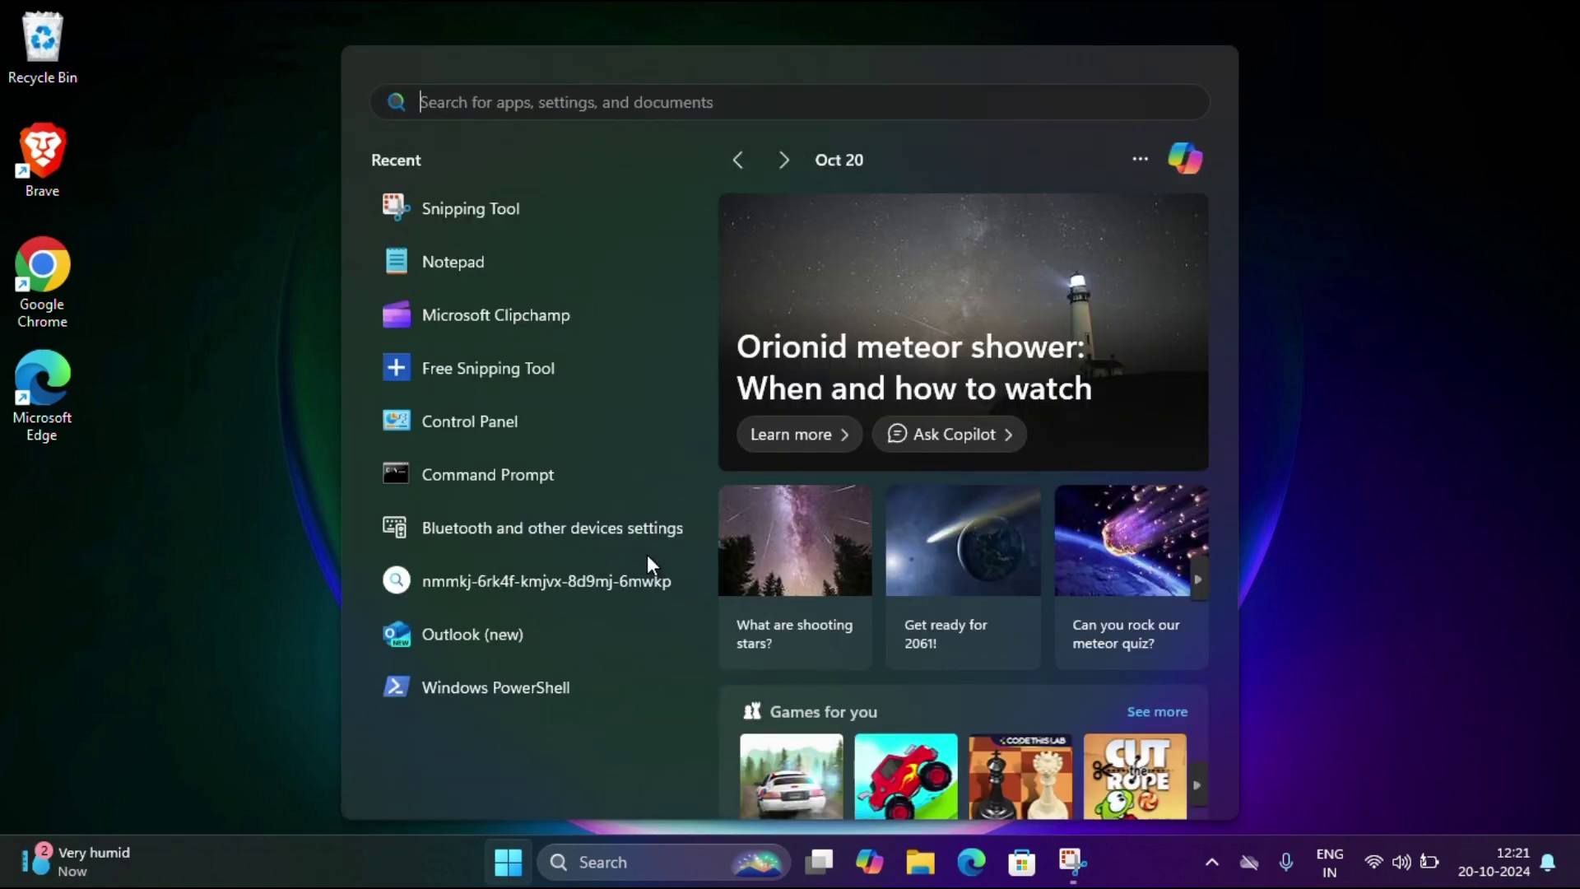
text(exc)
click(231, 589)
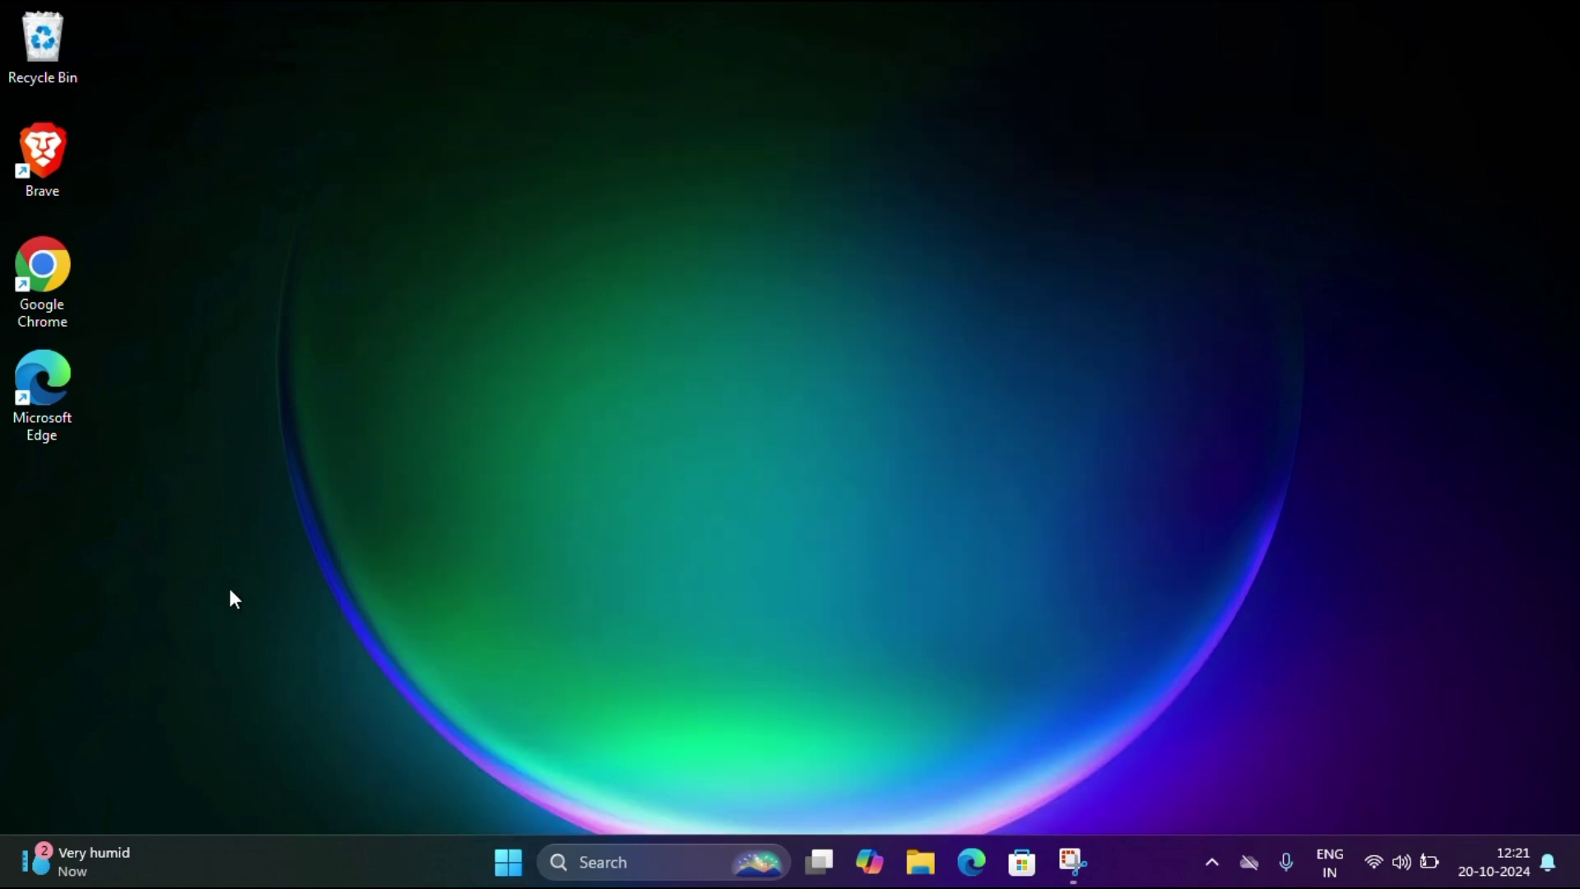
key(super)
Open Control Panel, check Programs and Features for an existing Office, then close it
text(control panel)
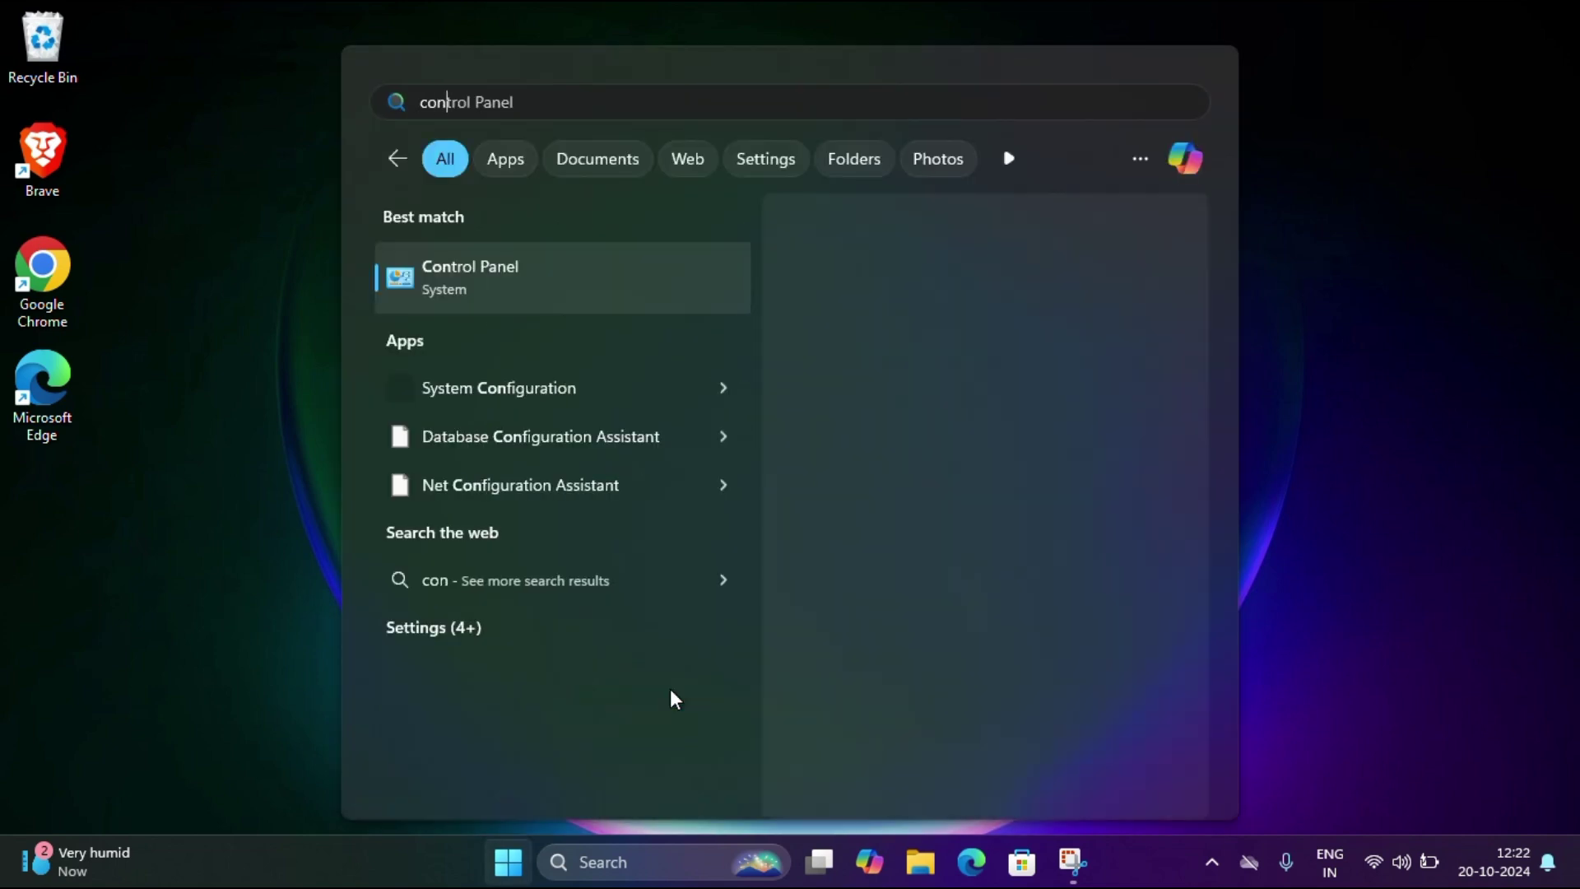
key(Return)
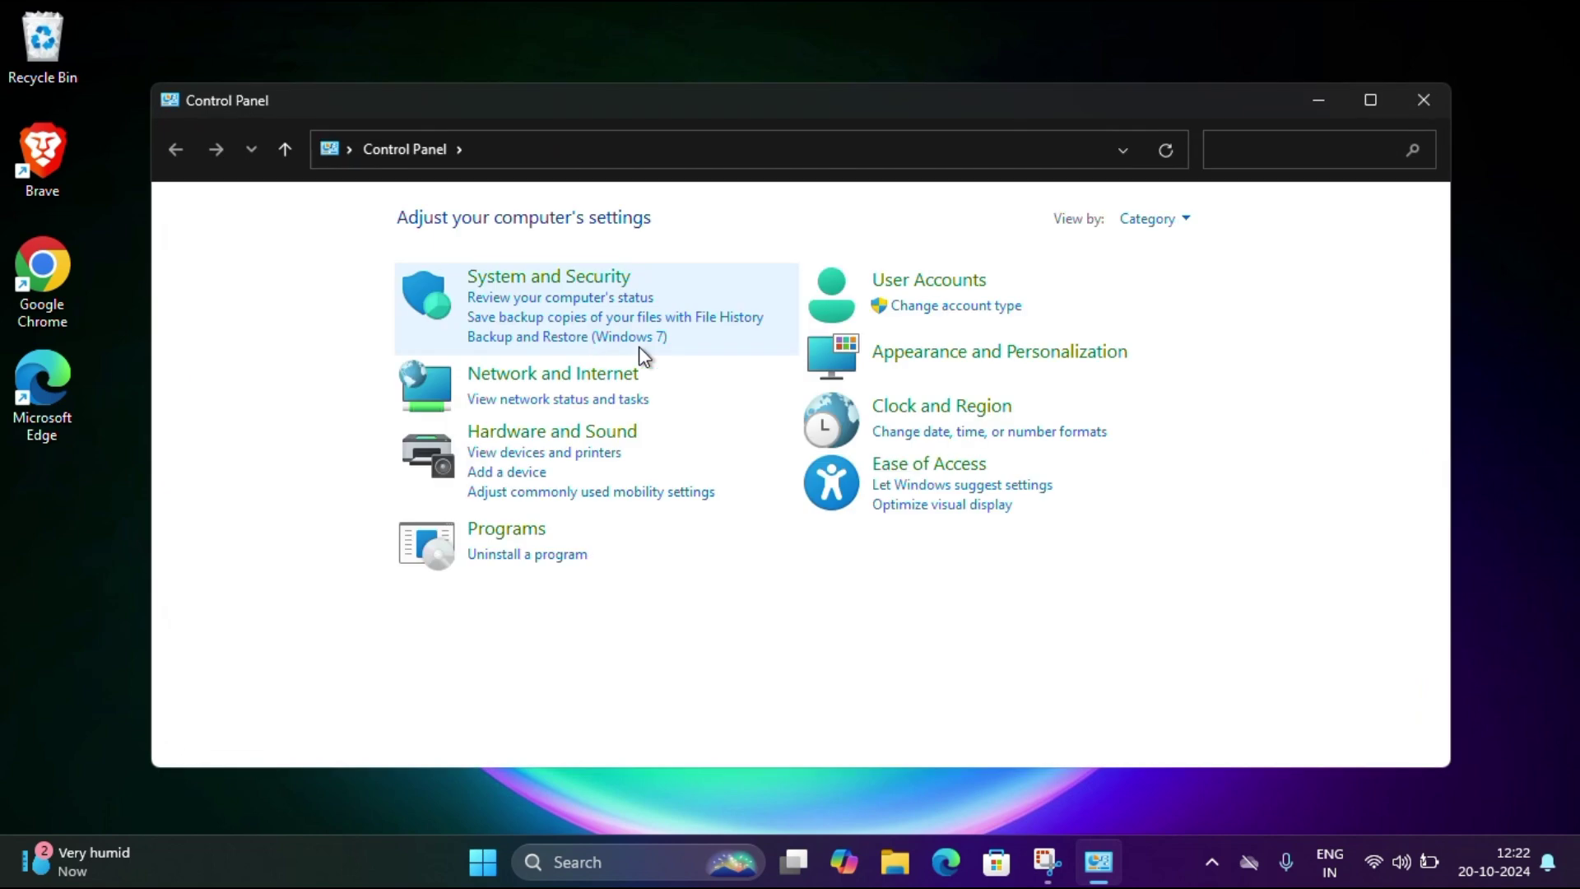
click(492, 557)
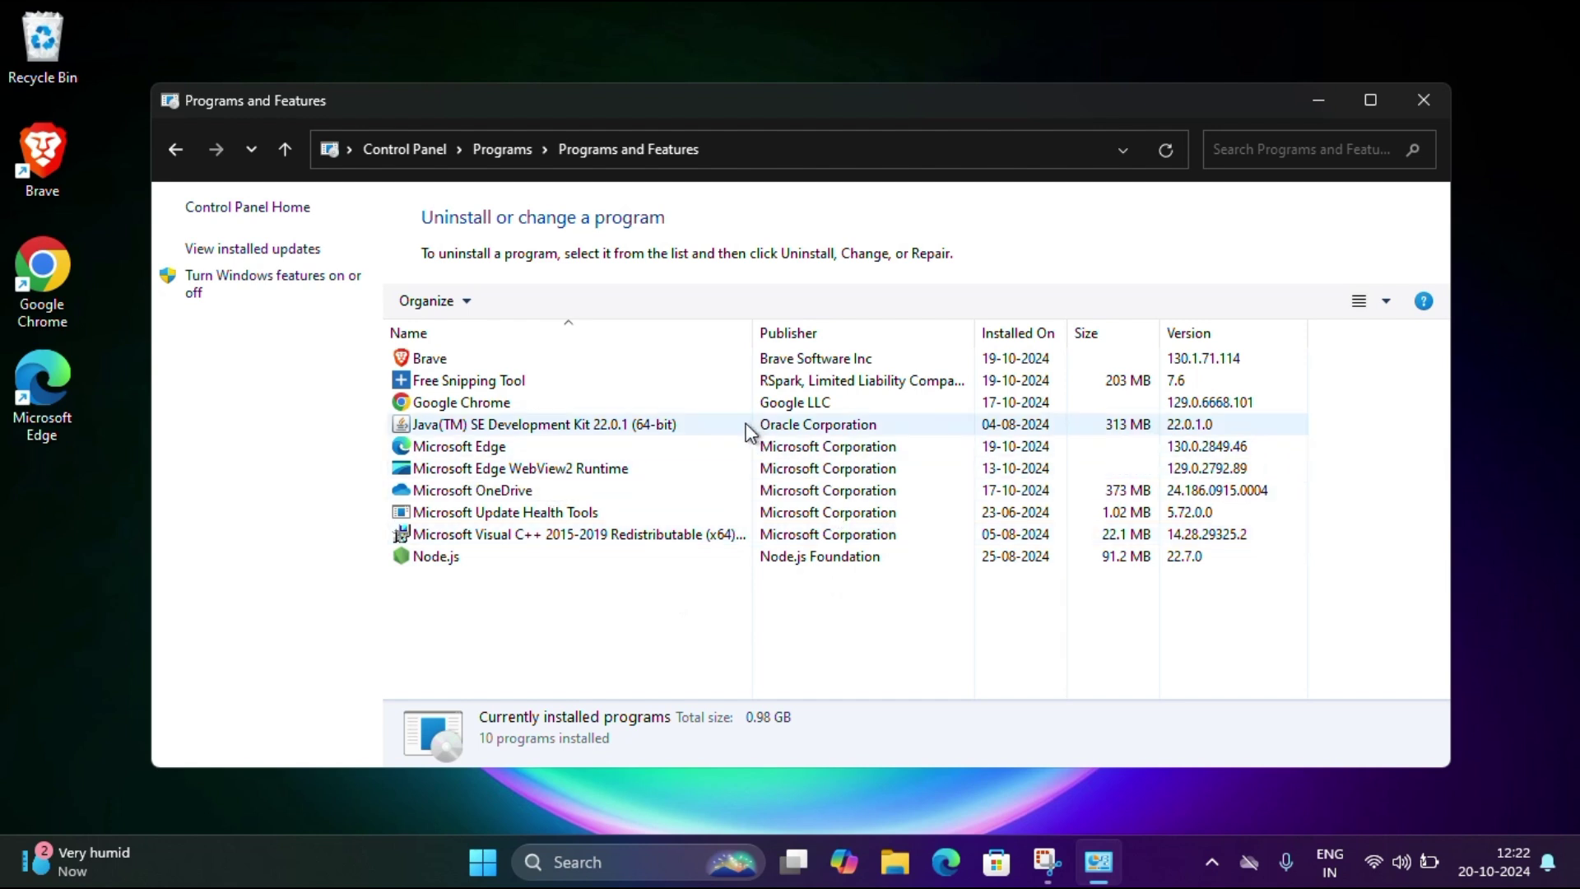
click(1424, 100)
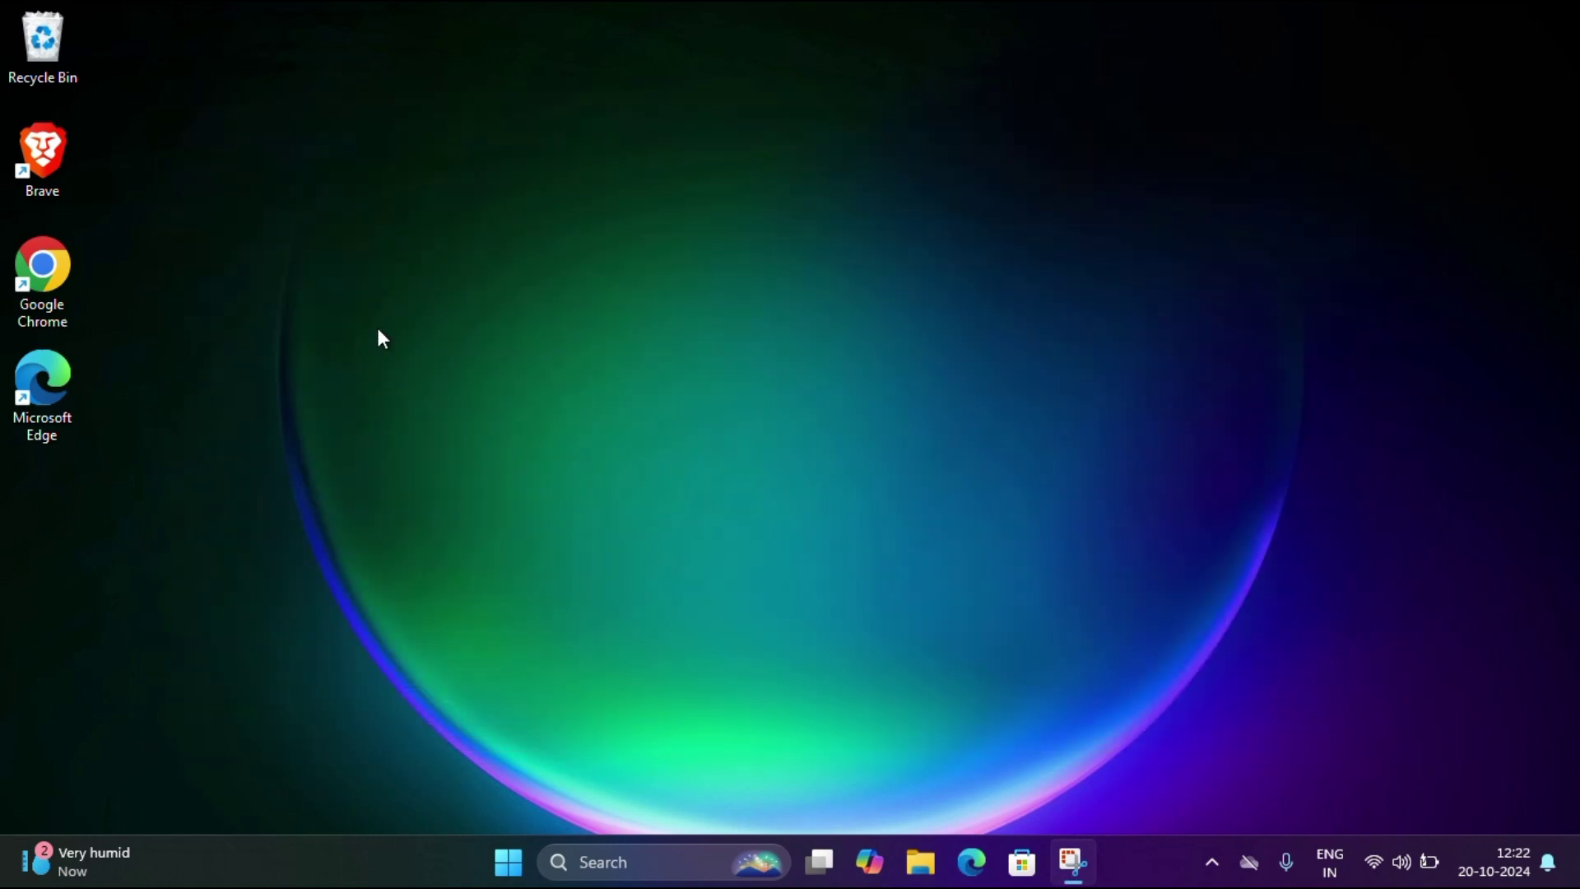
Launch Edge and open the Office Customization Tool page on config.office.com from Bing
double_click(61, 404)
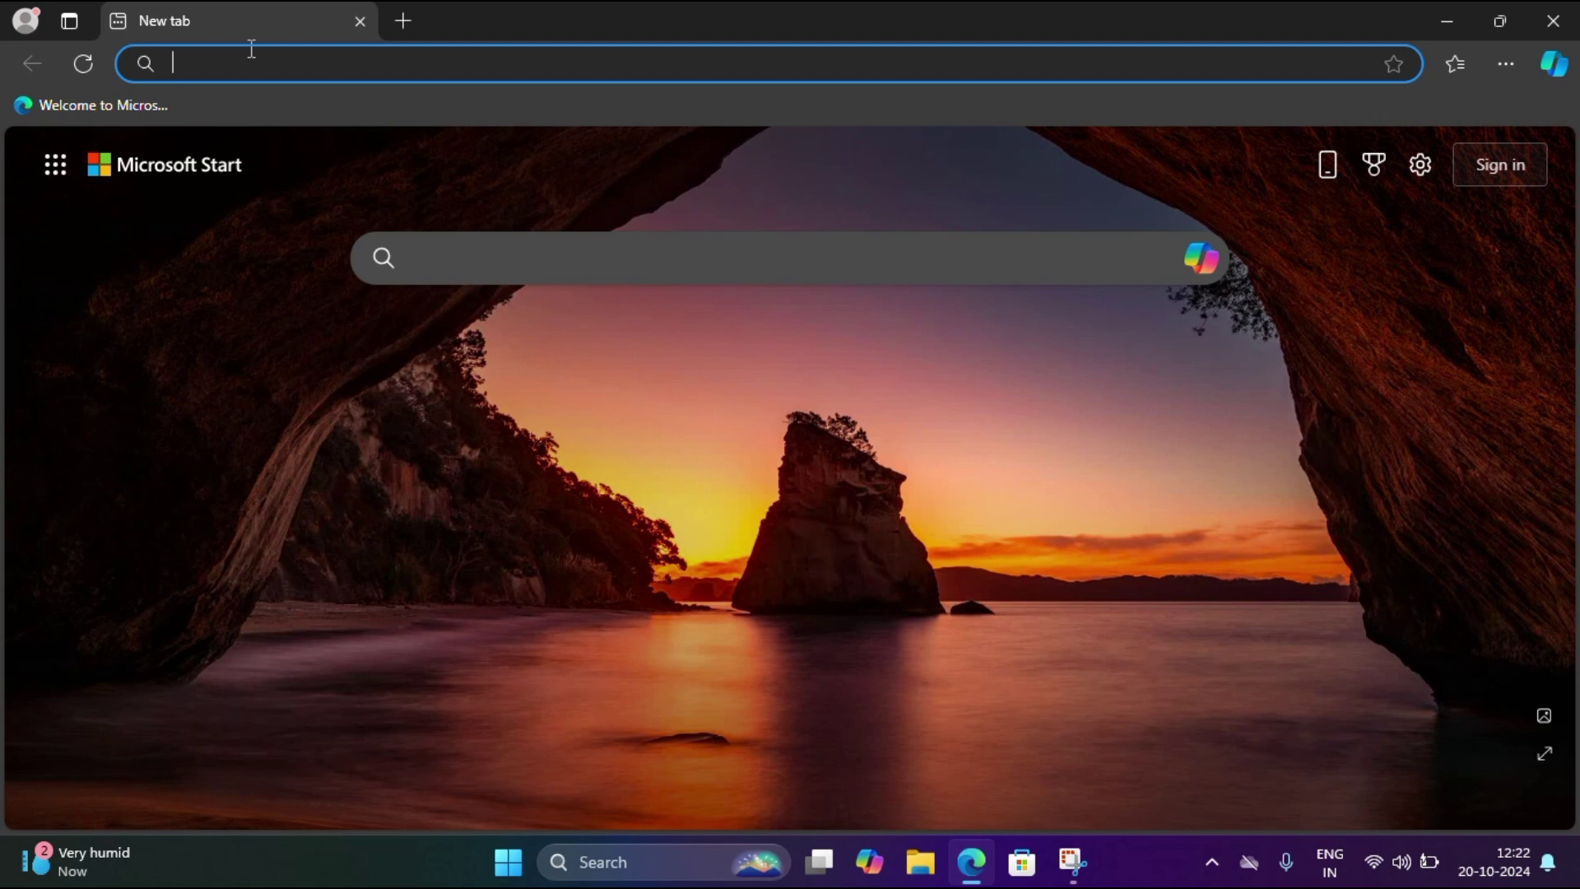
text(off)
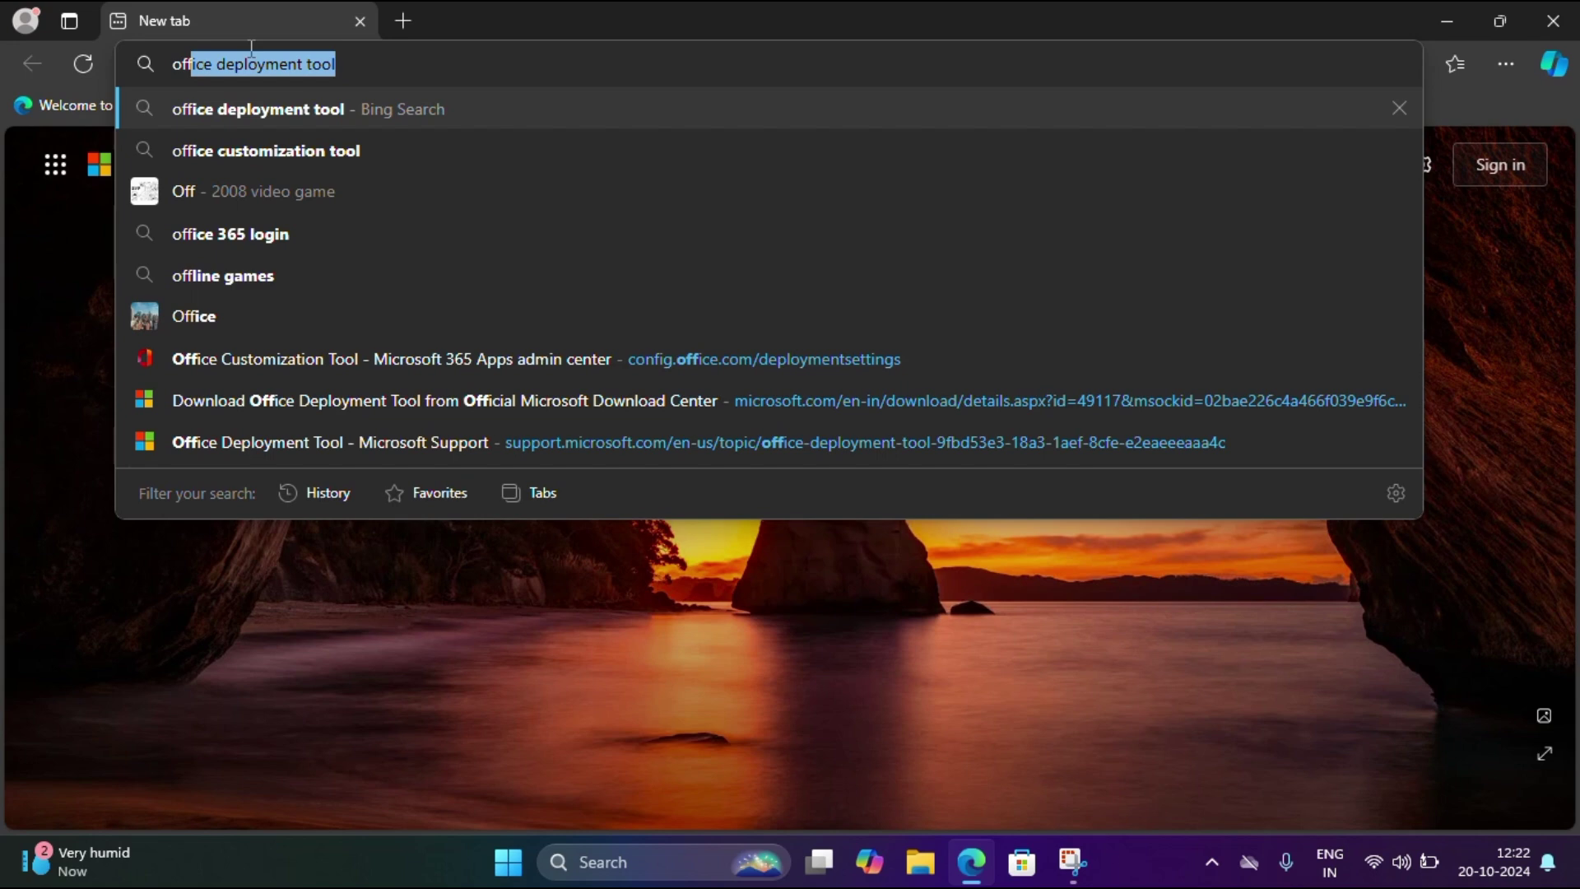
click(290, 147)
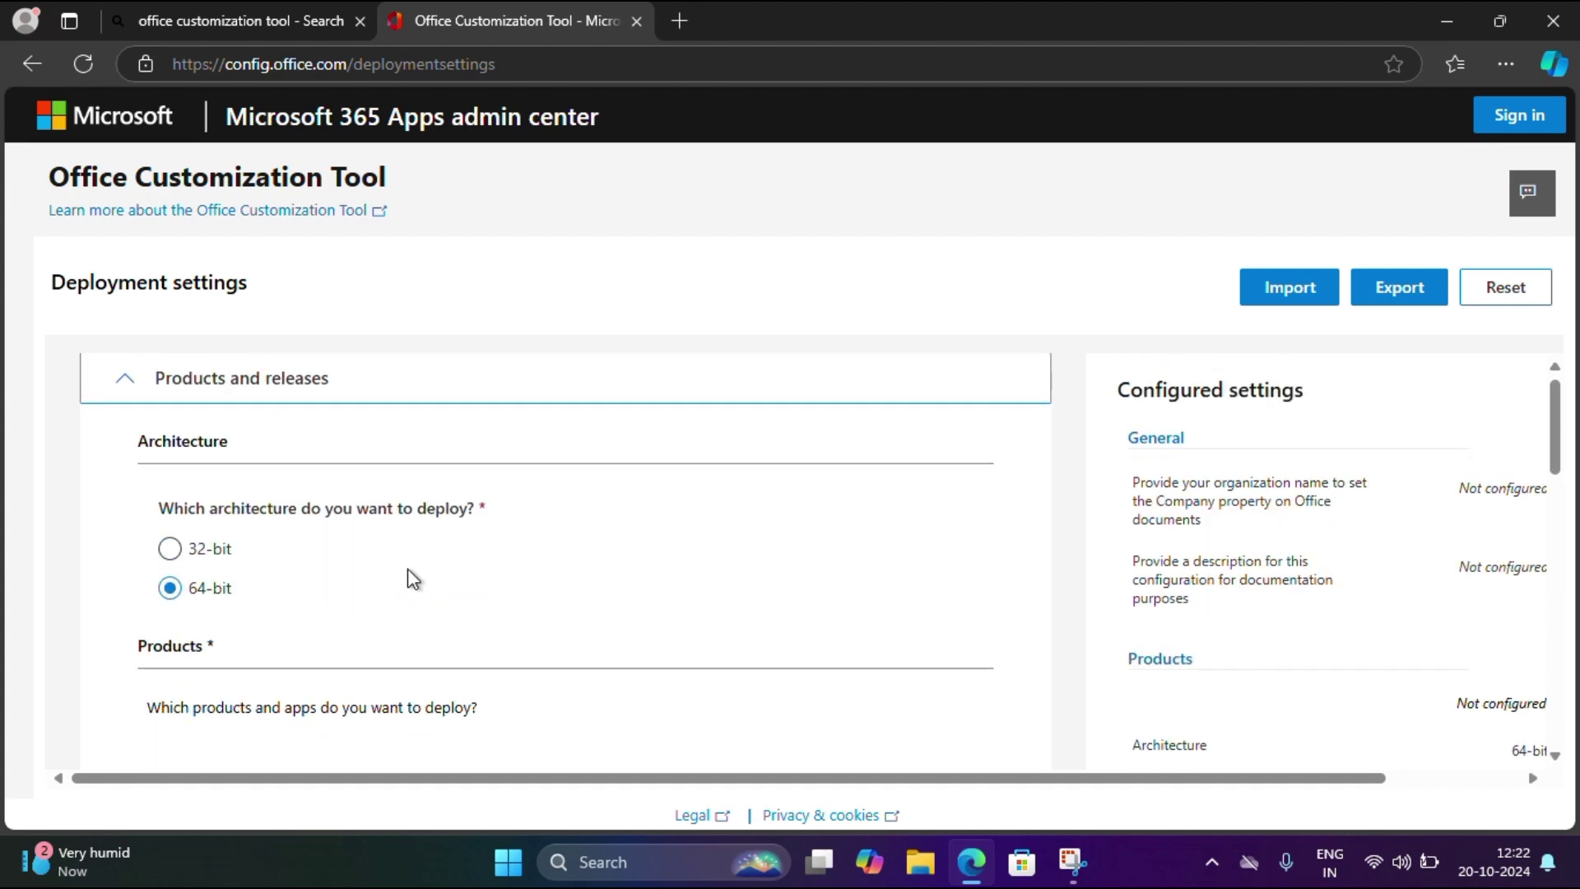
Select Office LTSC Professional Plus 2024 - Volume License from the Office Suites list
scroll(411, 578, down, 3)
scroll(413, 578, up, 1)
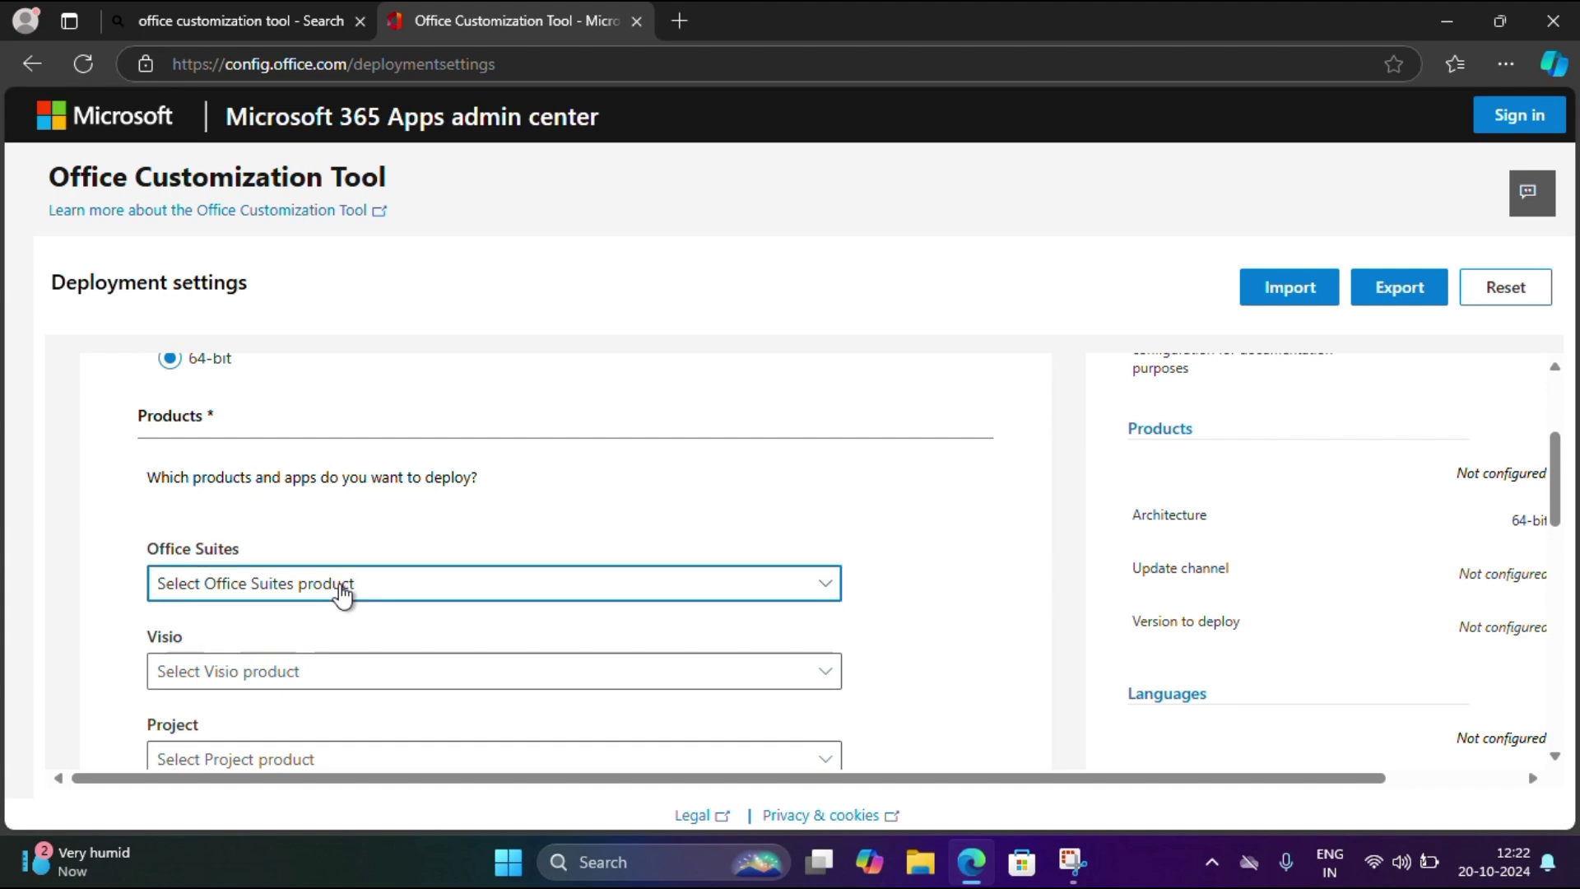
click(343, 586)
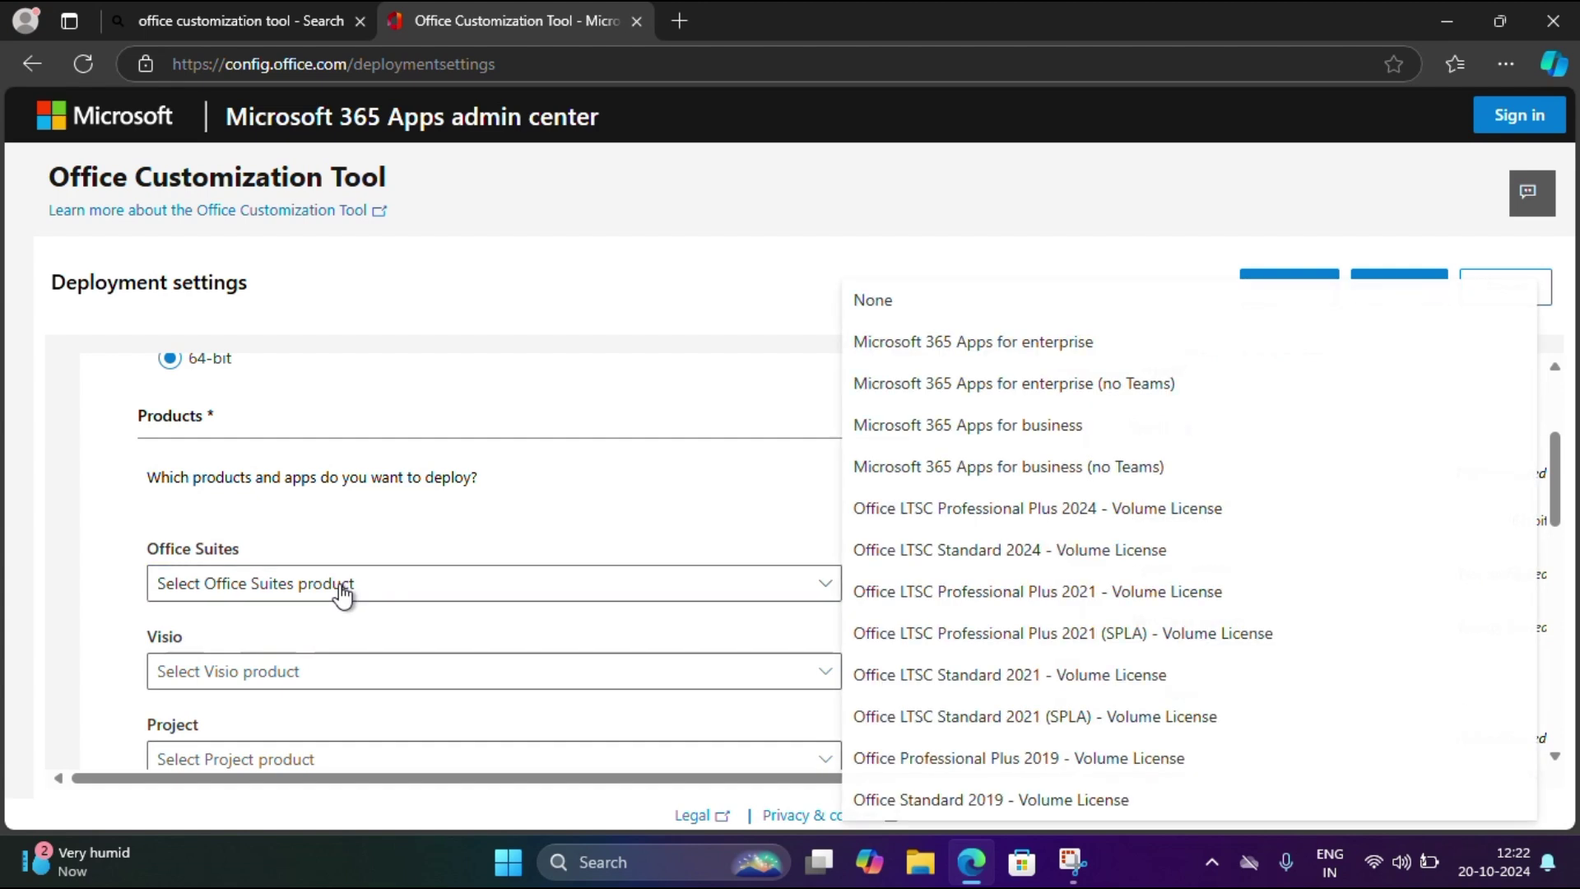
click(1163, 516)
scroll(521, 540, down, 2)
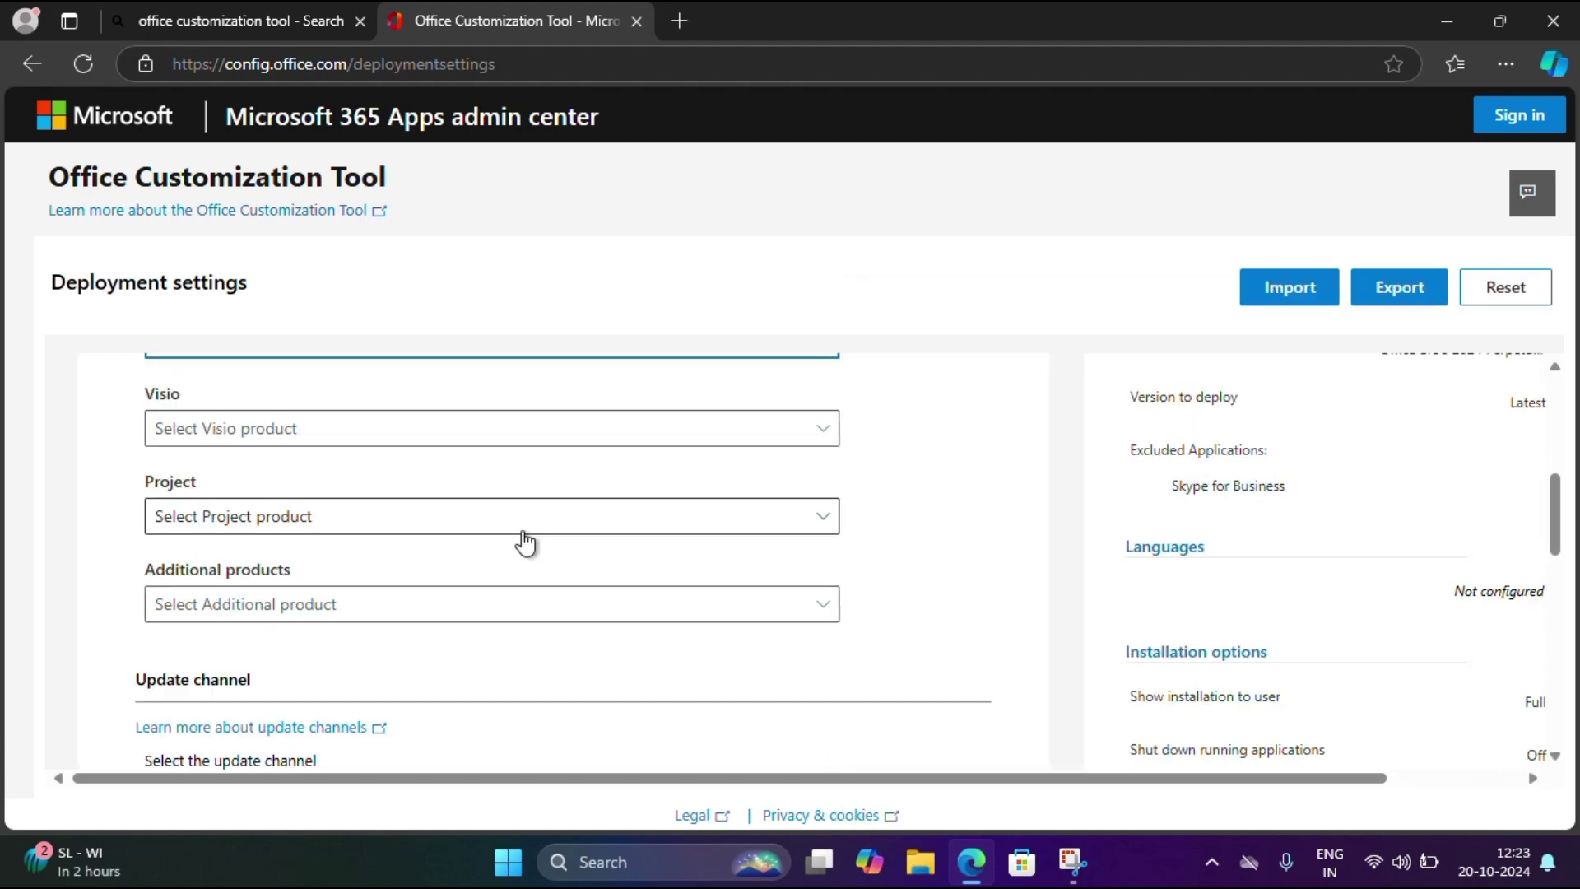
scroll(527, 535, up, 2)
scroll(523, 535, down, 8)
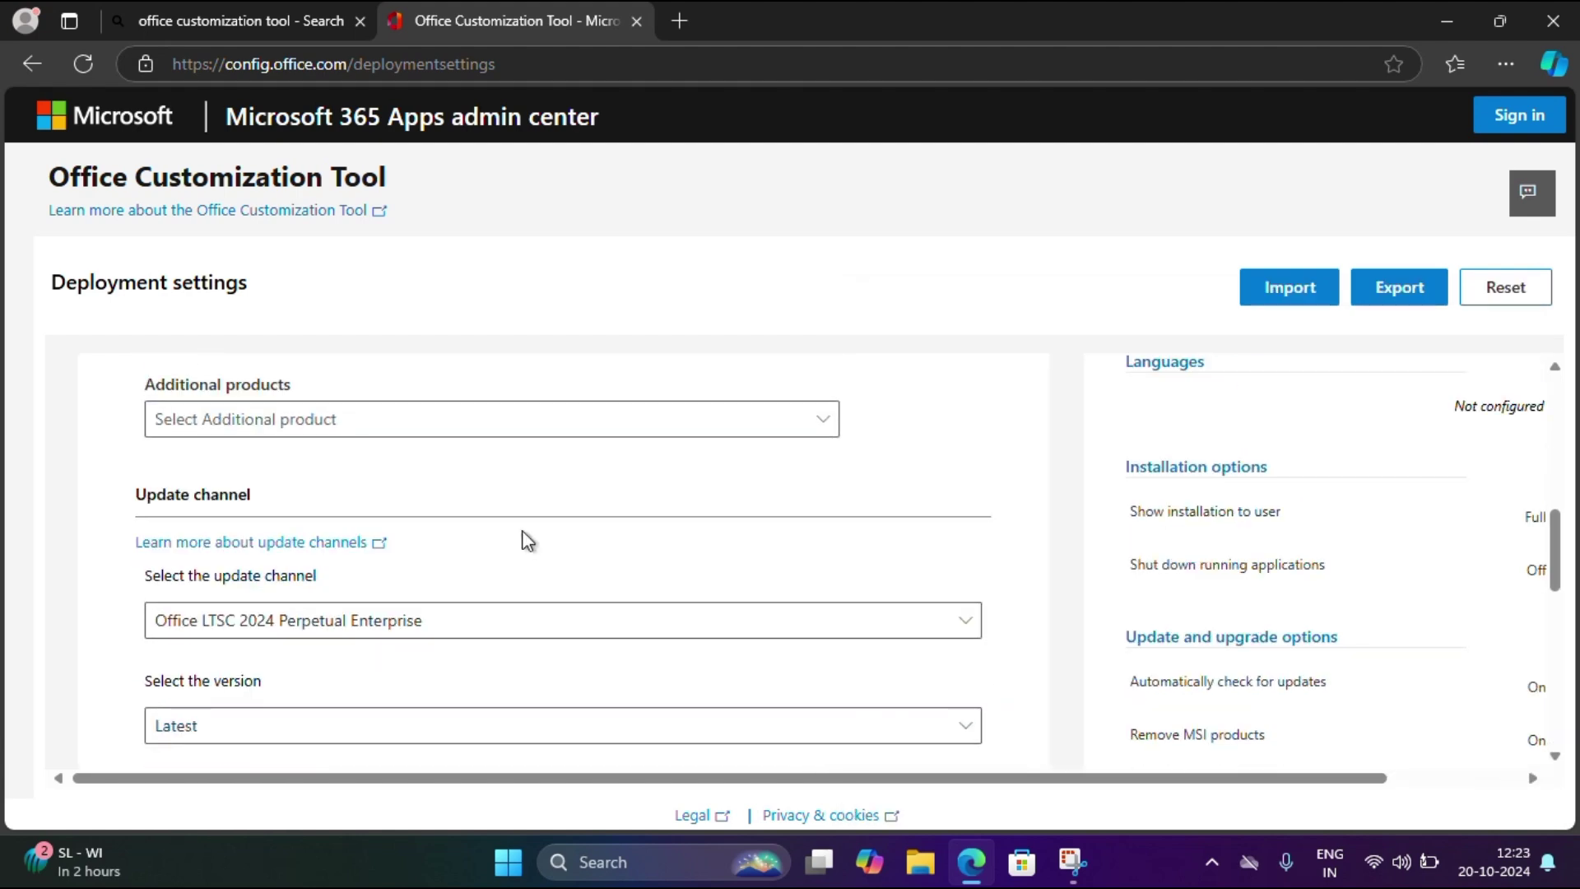
scroll(522, 540, up, 3)
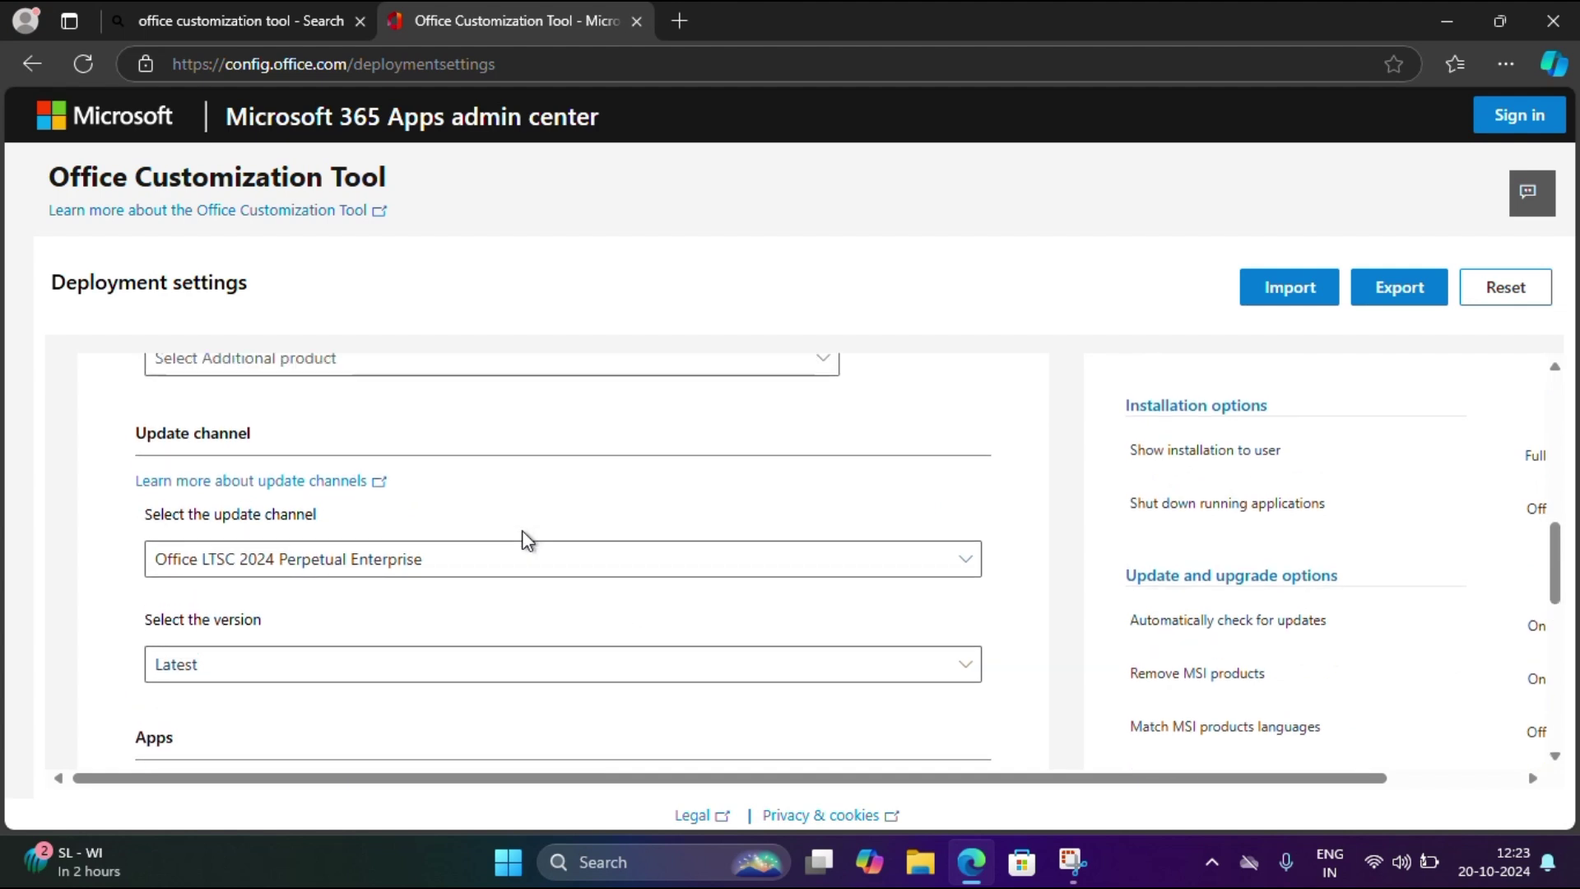
scroll(526, 540, down, 5)
scroll(527, 540, up, 1)
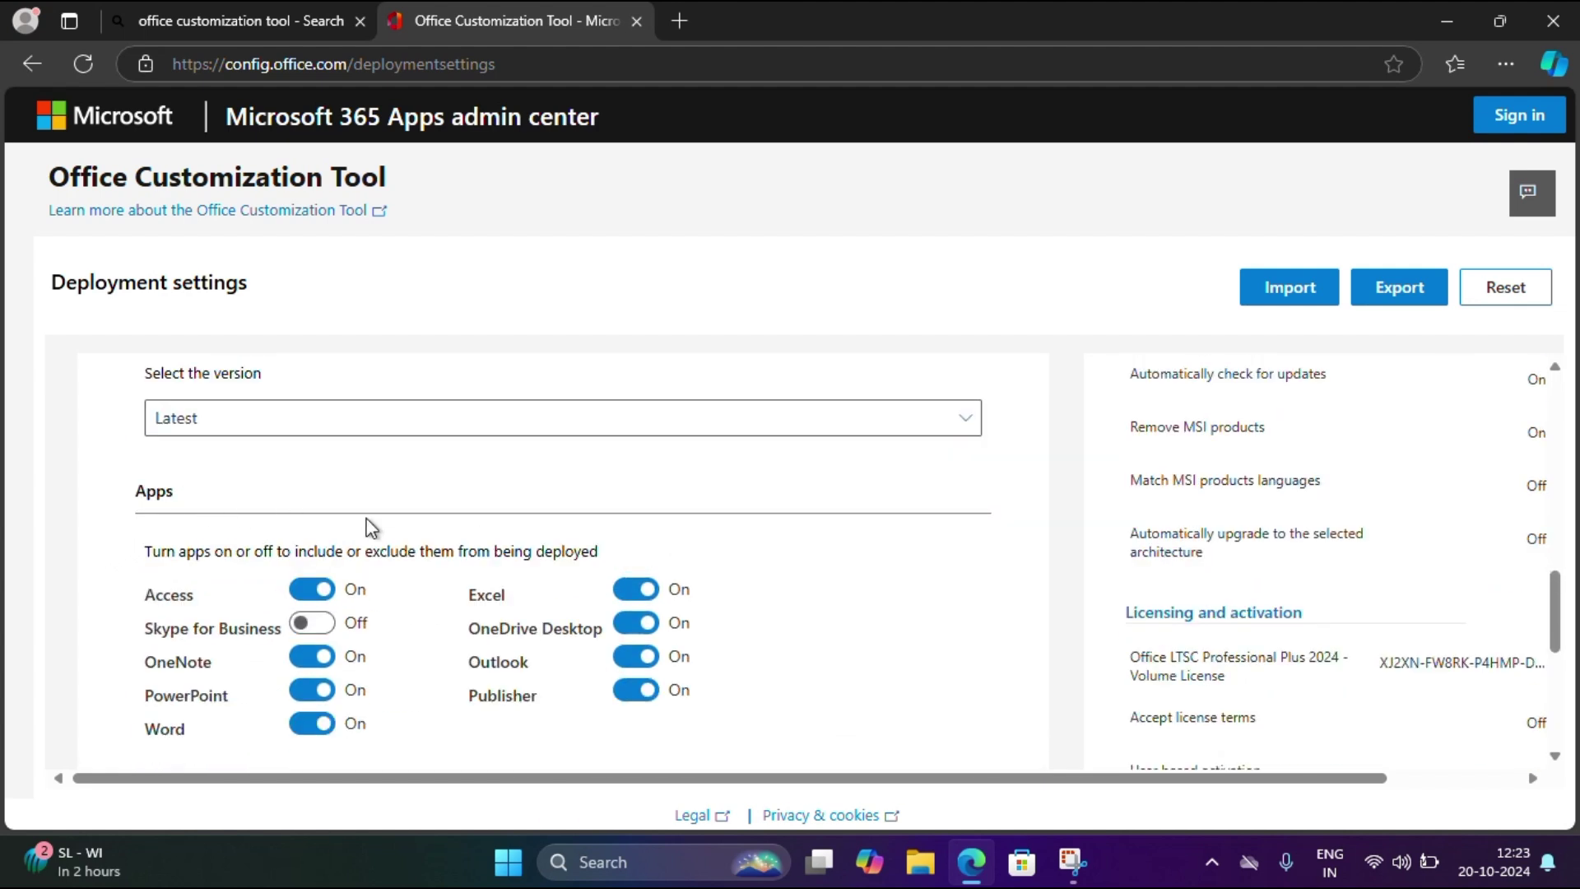
Exclude Access, OneNote, OneDrive Desktop and Publisher from the deployment
scroll(372, 527, down, 1)
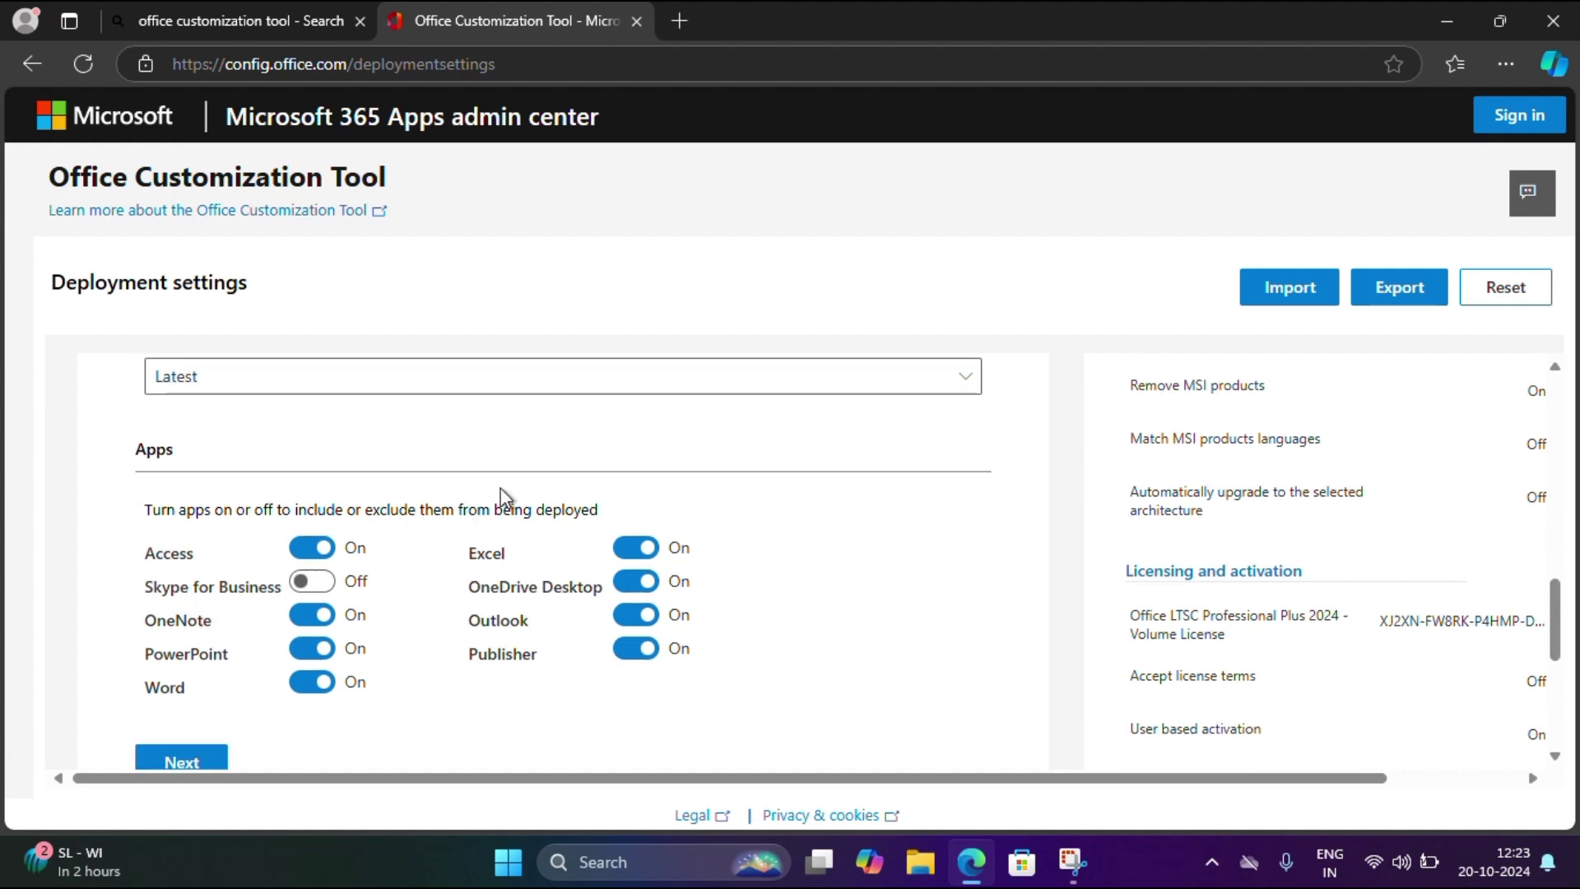
click(311, 548)
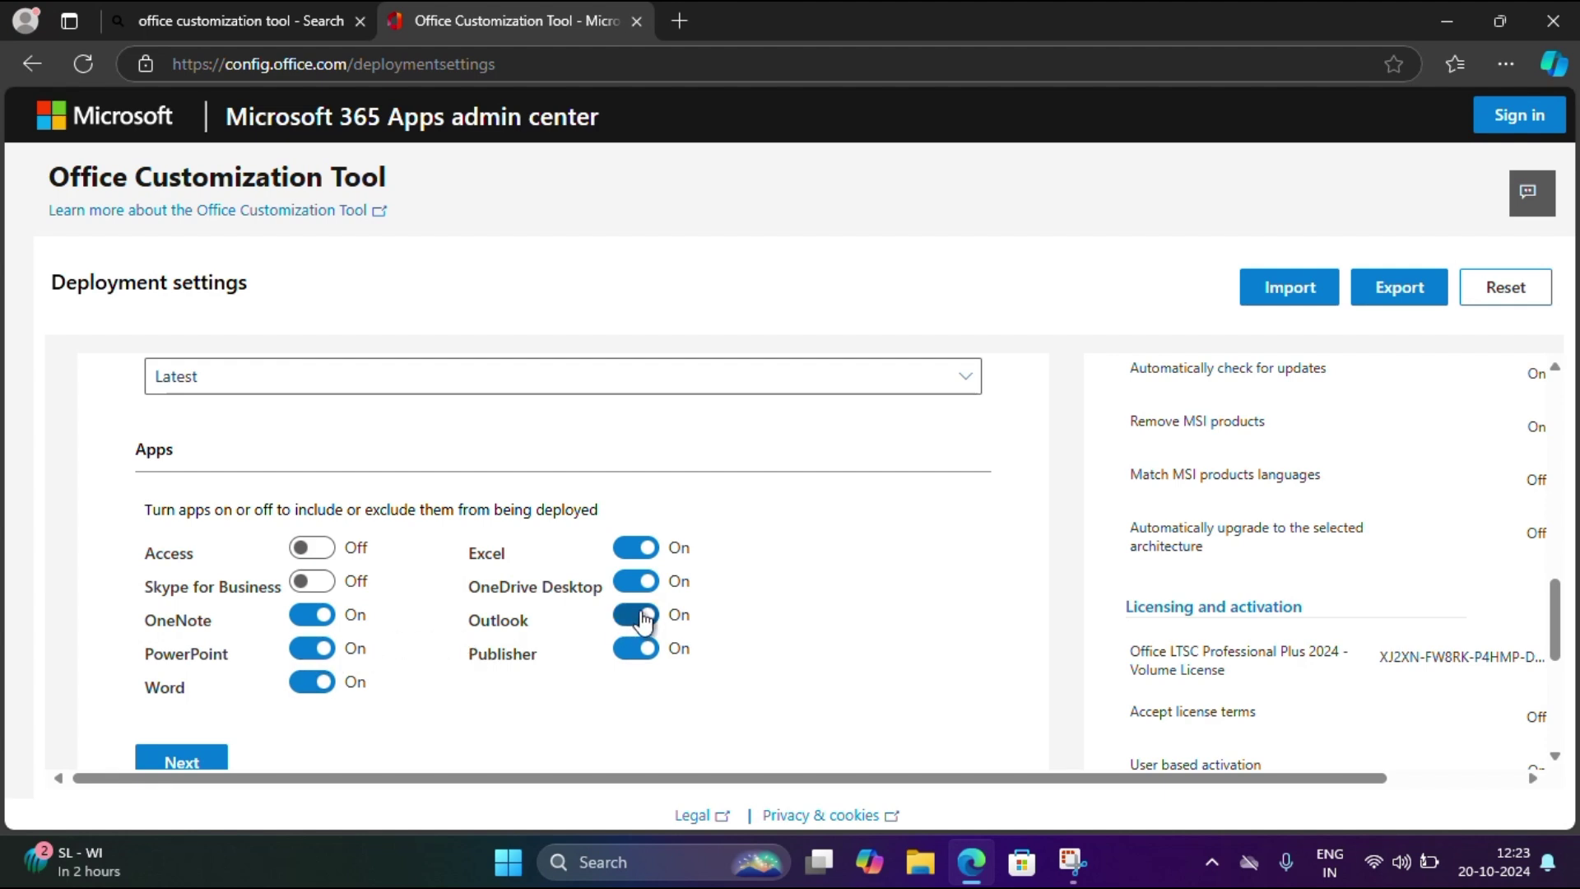
click(313, 616)
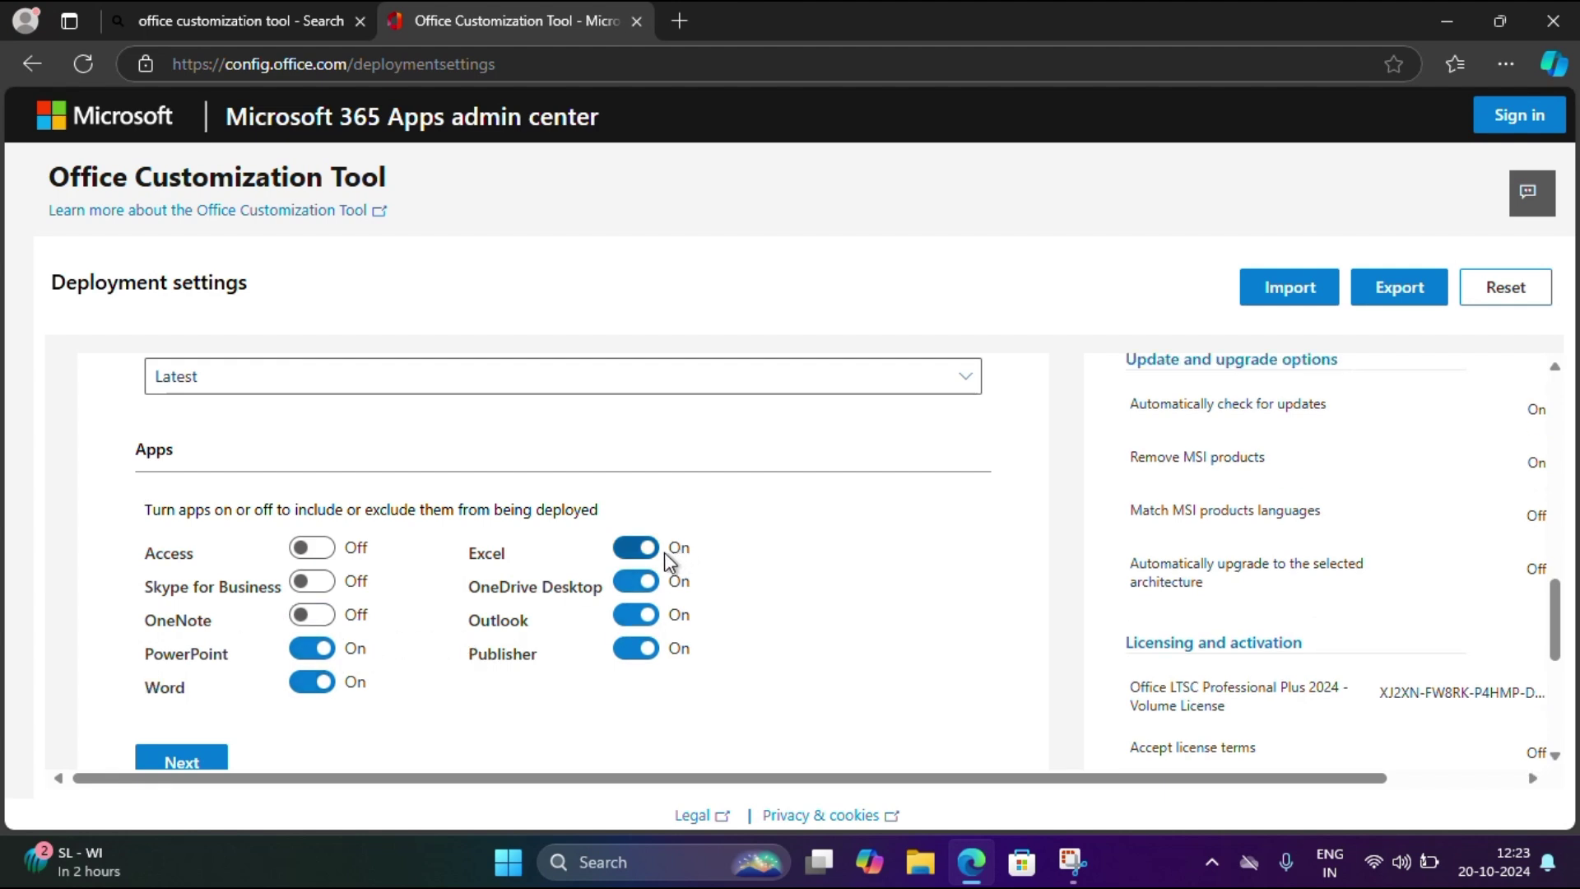
click(634, 584)
click(637, 649)
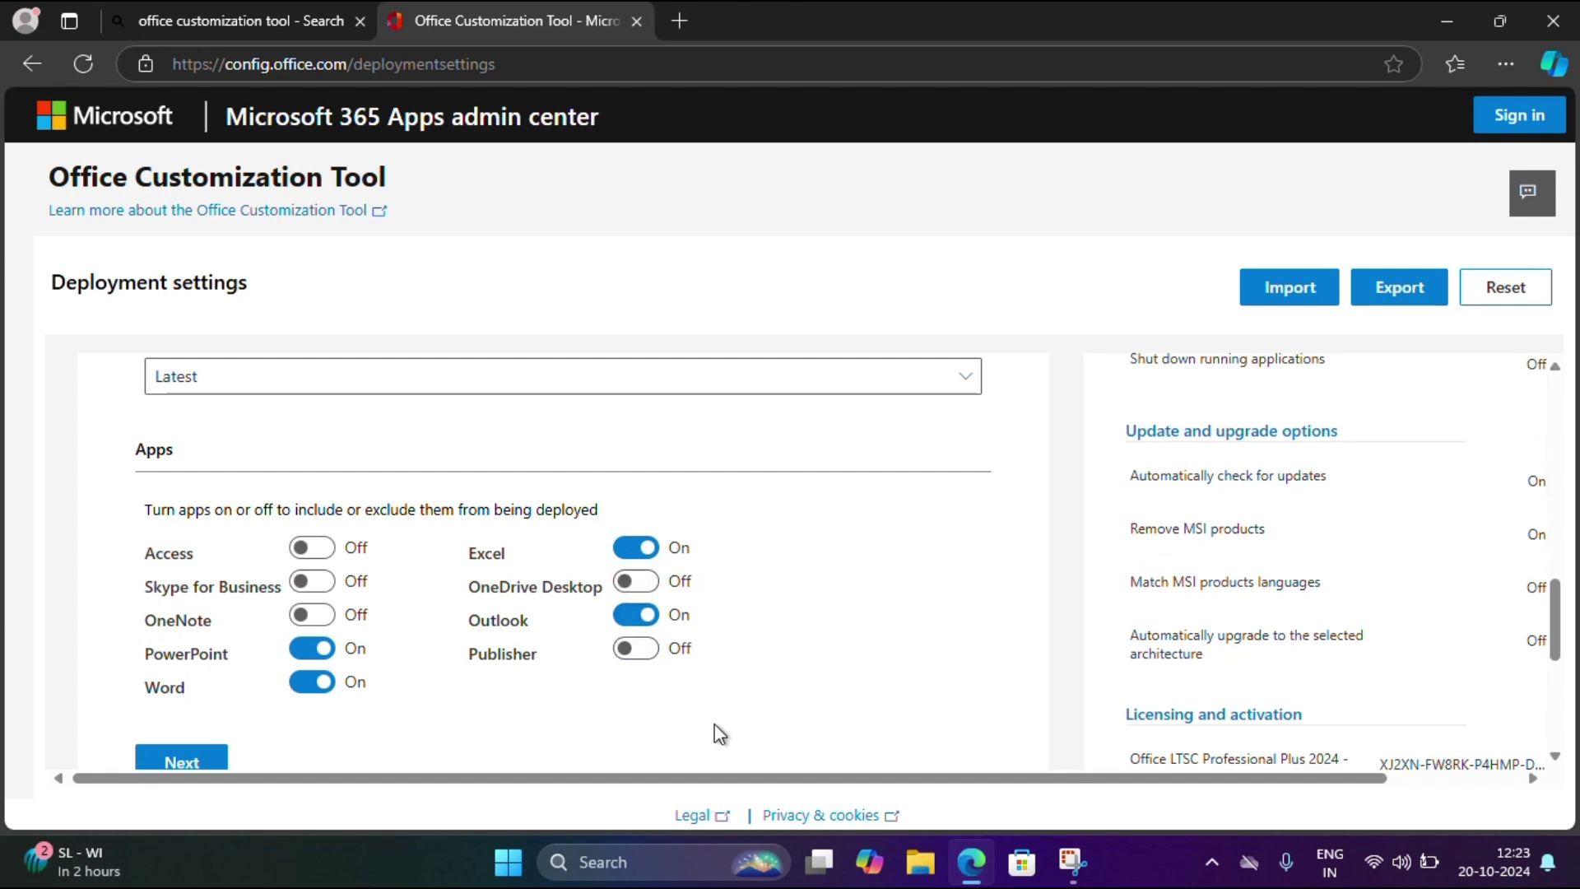
scroll(639, 702, down, 1)
scroll(601, 631, down, 1)
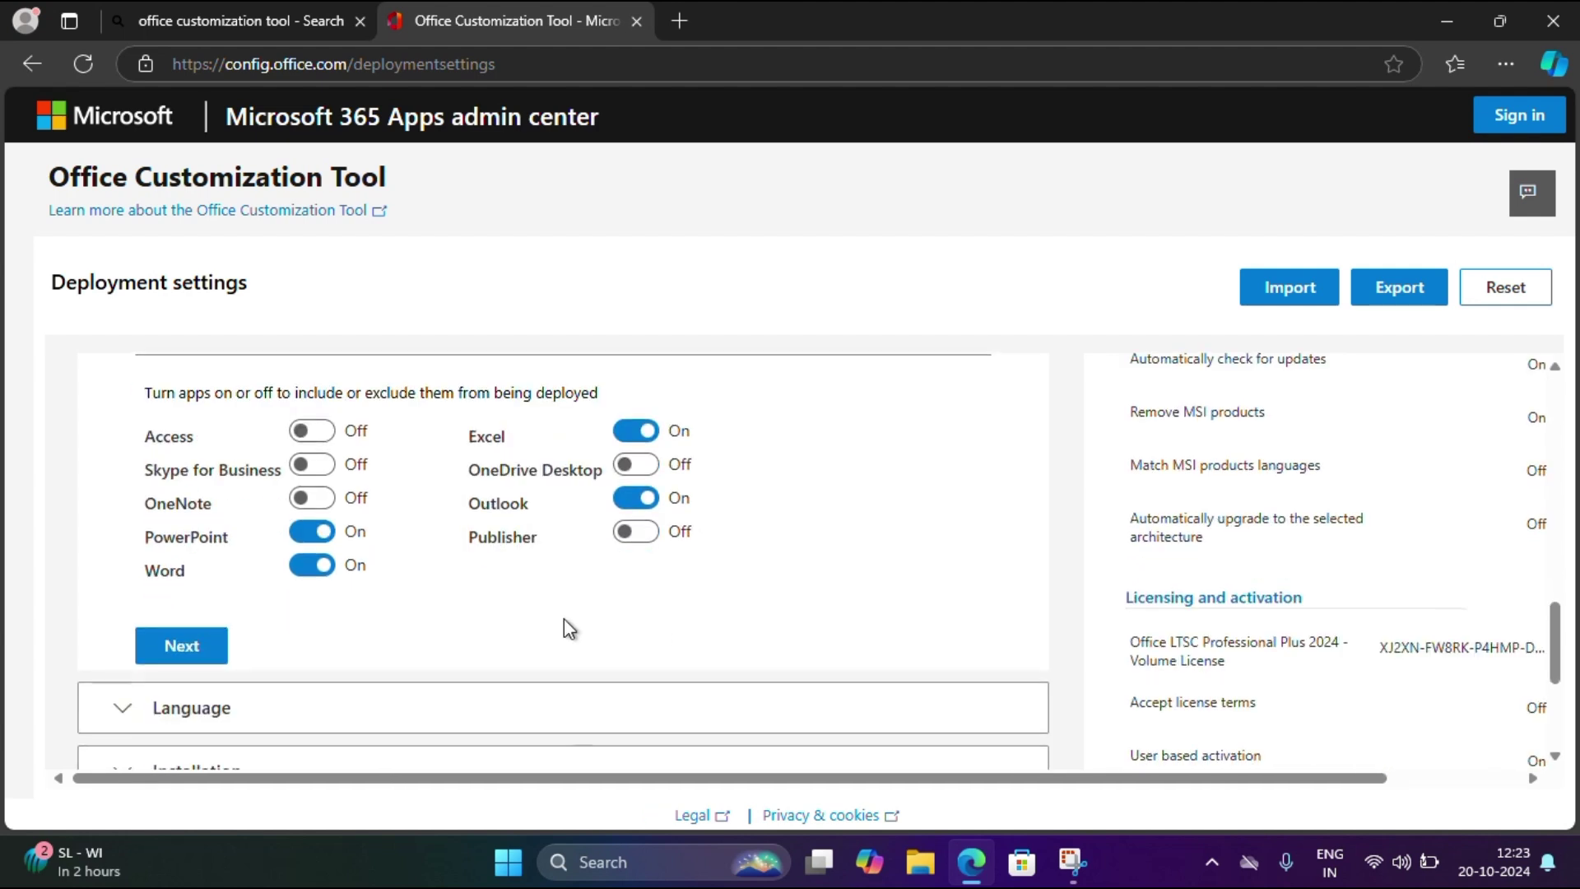
Set English (United States) as the primary language and advance to Installation options
click(165, 649)
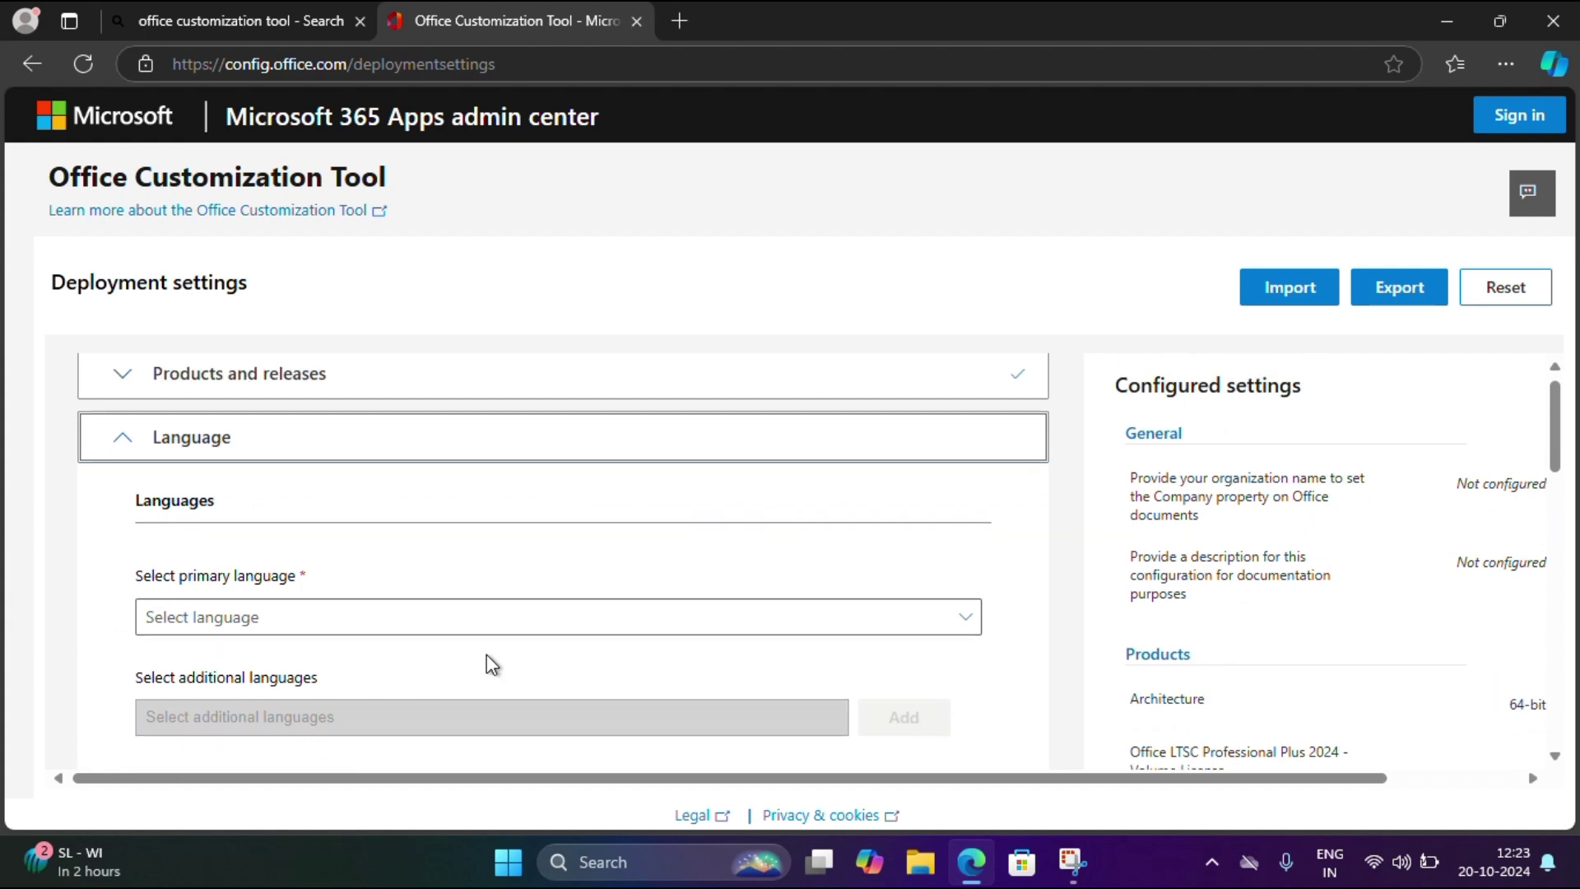
click(378, 611)
click(791, 543)
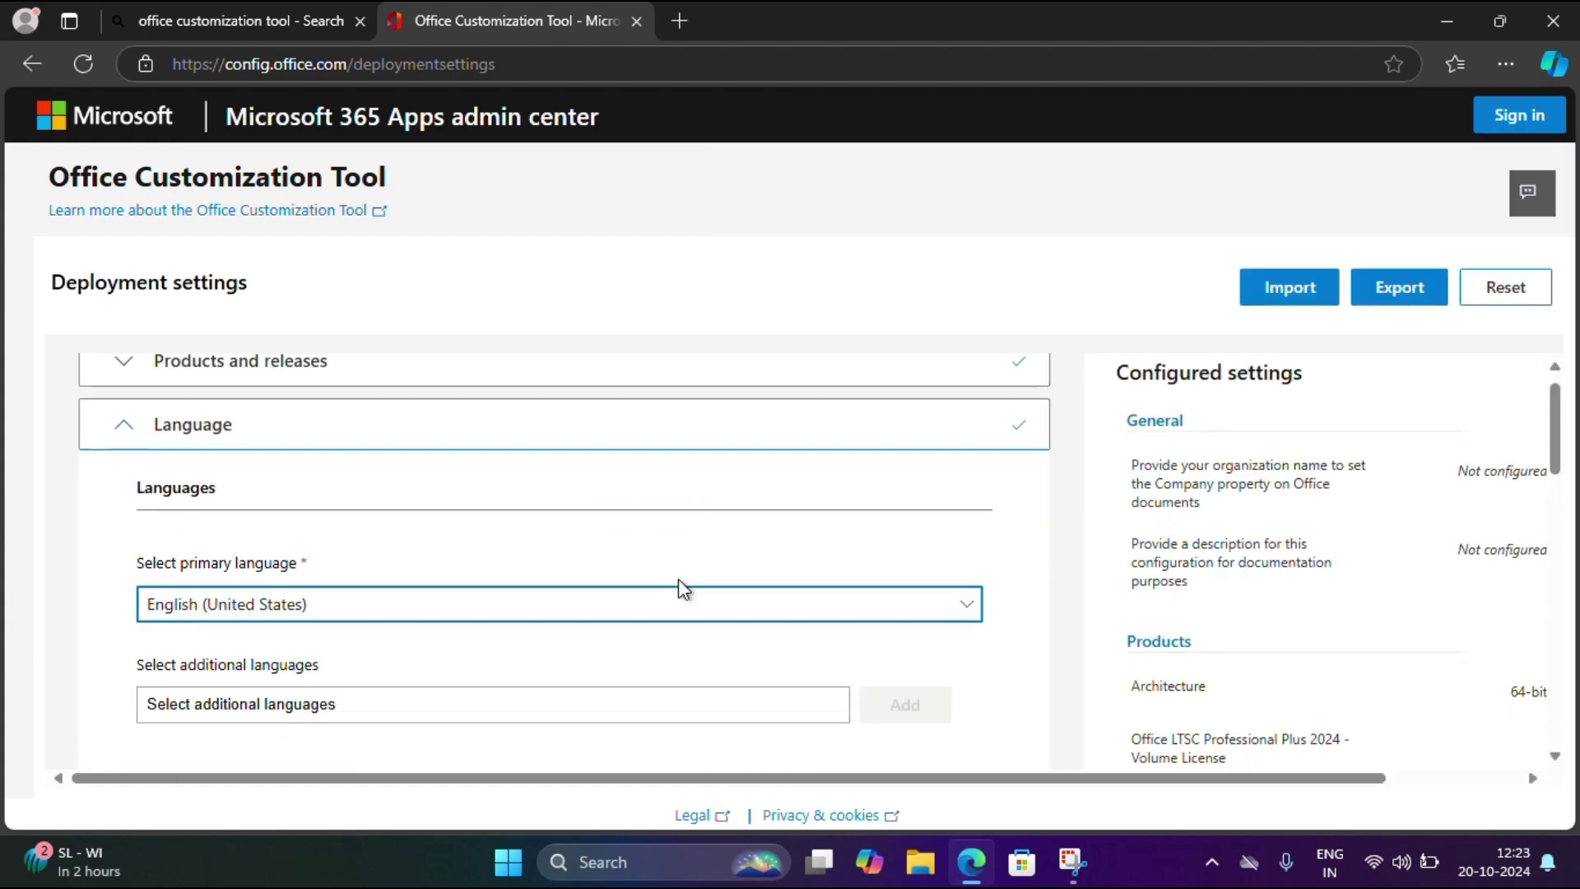
scroll(680, 584, down, 2)
scroll(680, 584, down, 2)
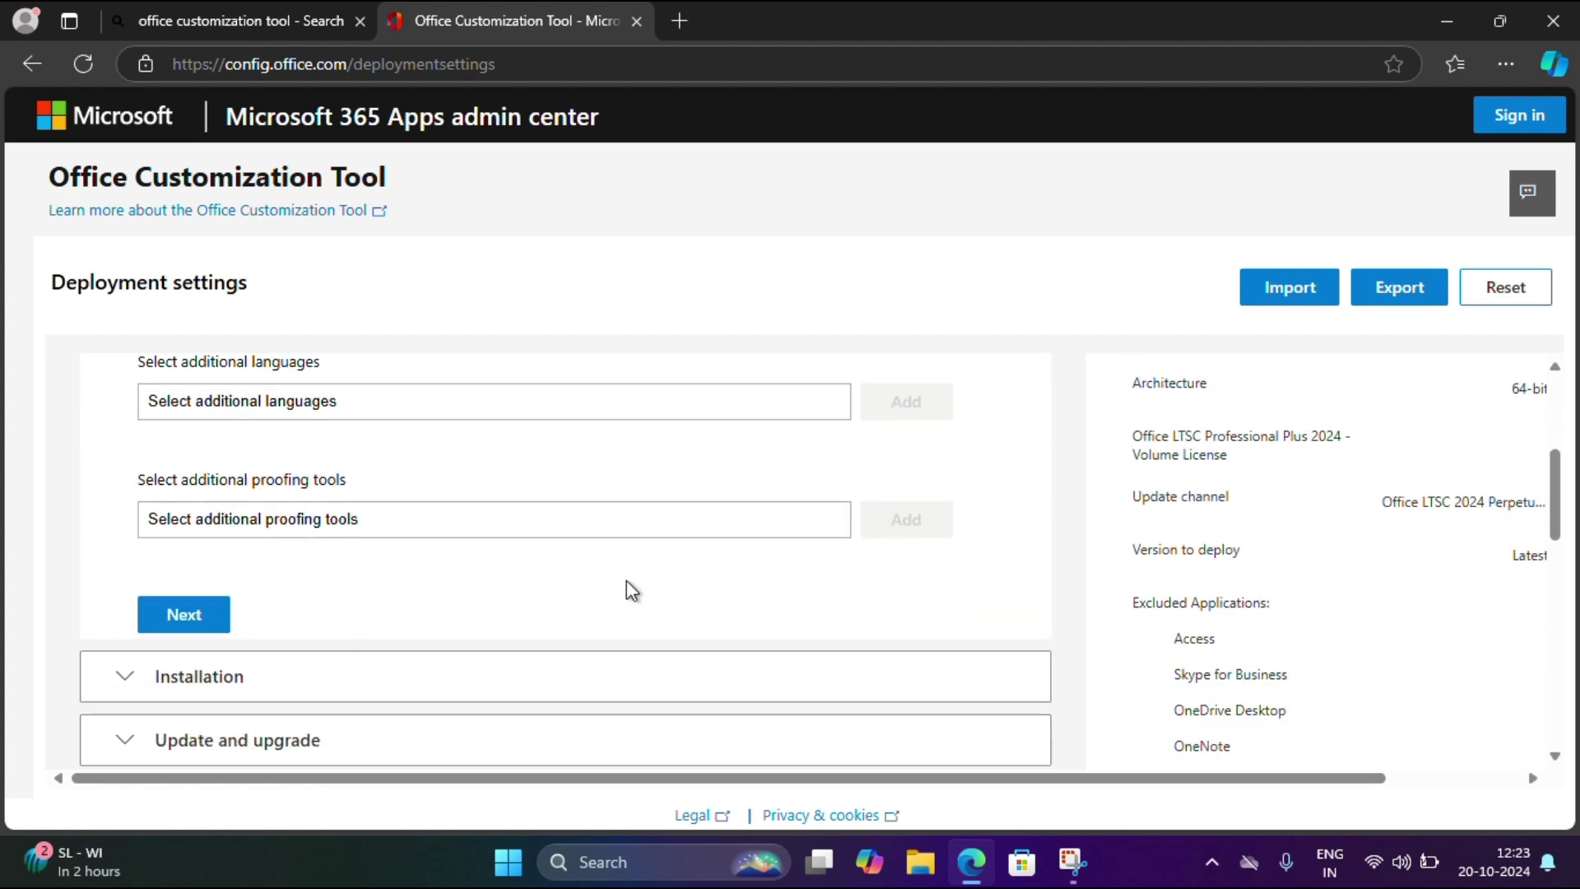
click(193, 615)
scroll(488, 638, down, 6)
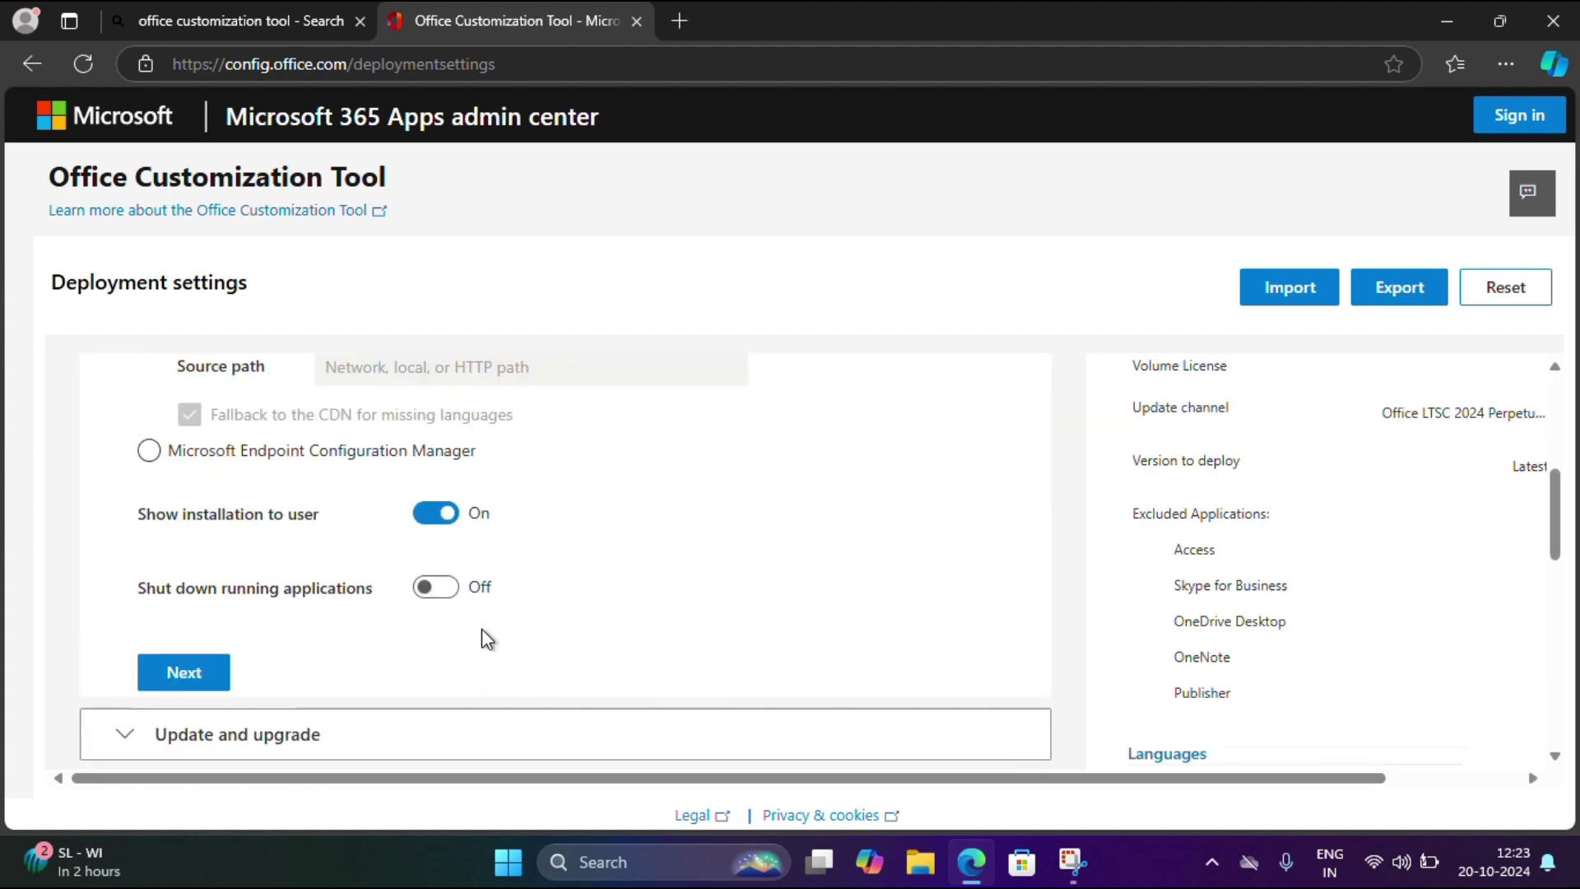
scroll(488, 638, up, 2)
scroll(486, 636, down, 2)
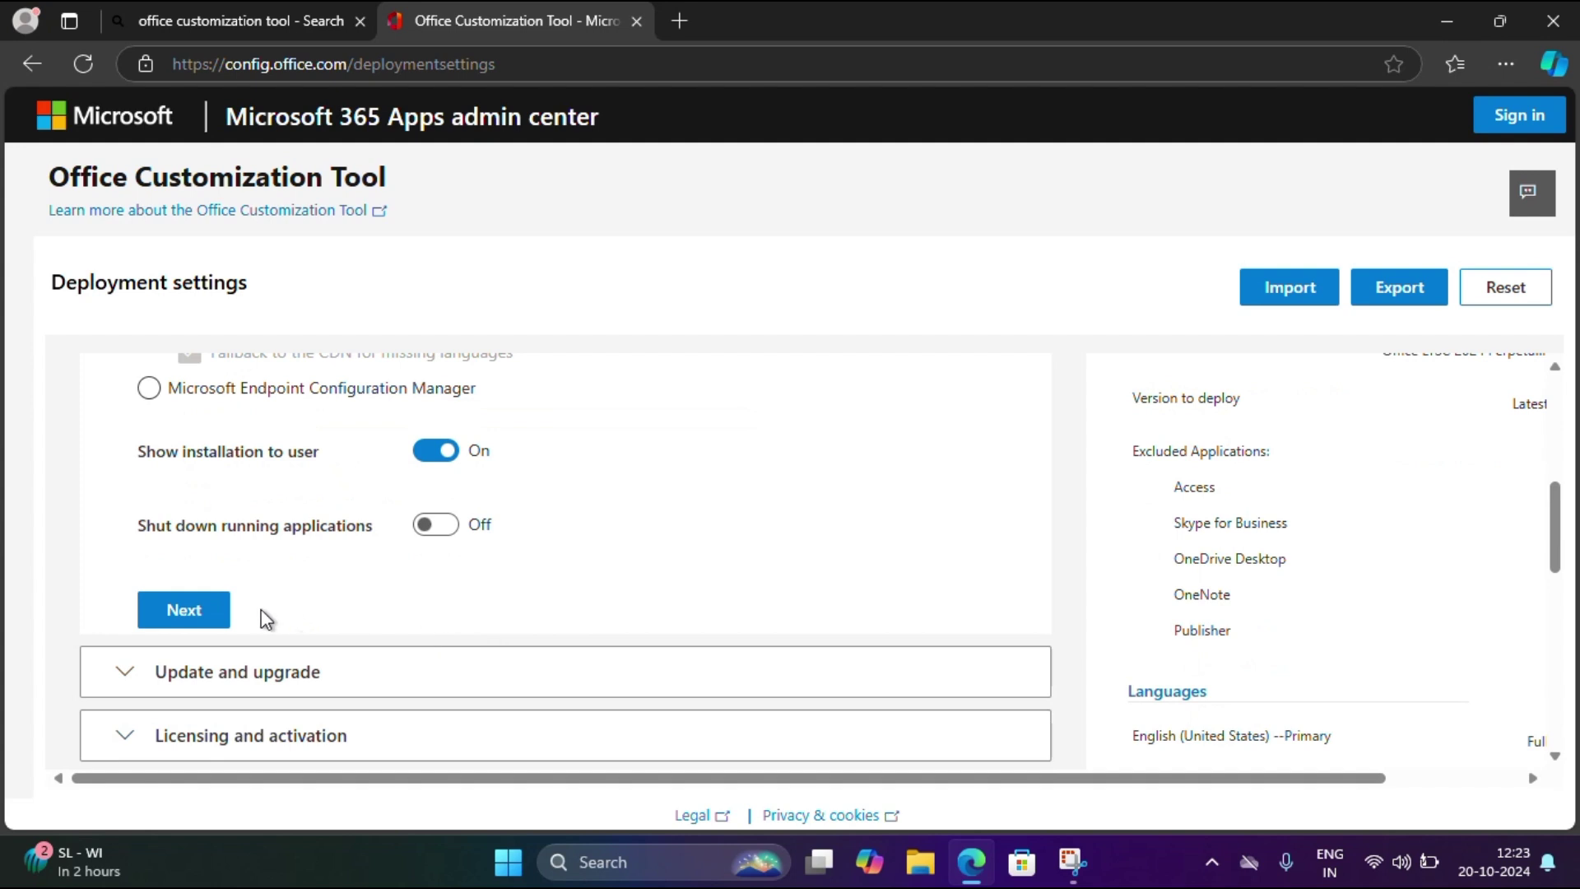
Switch 'Uninstall any MSI versions of Office' to Off under Upgrade options
click(194, 613)
scroll(602, 586, down, 5)
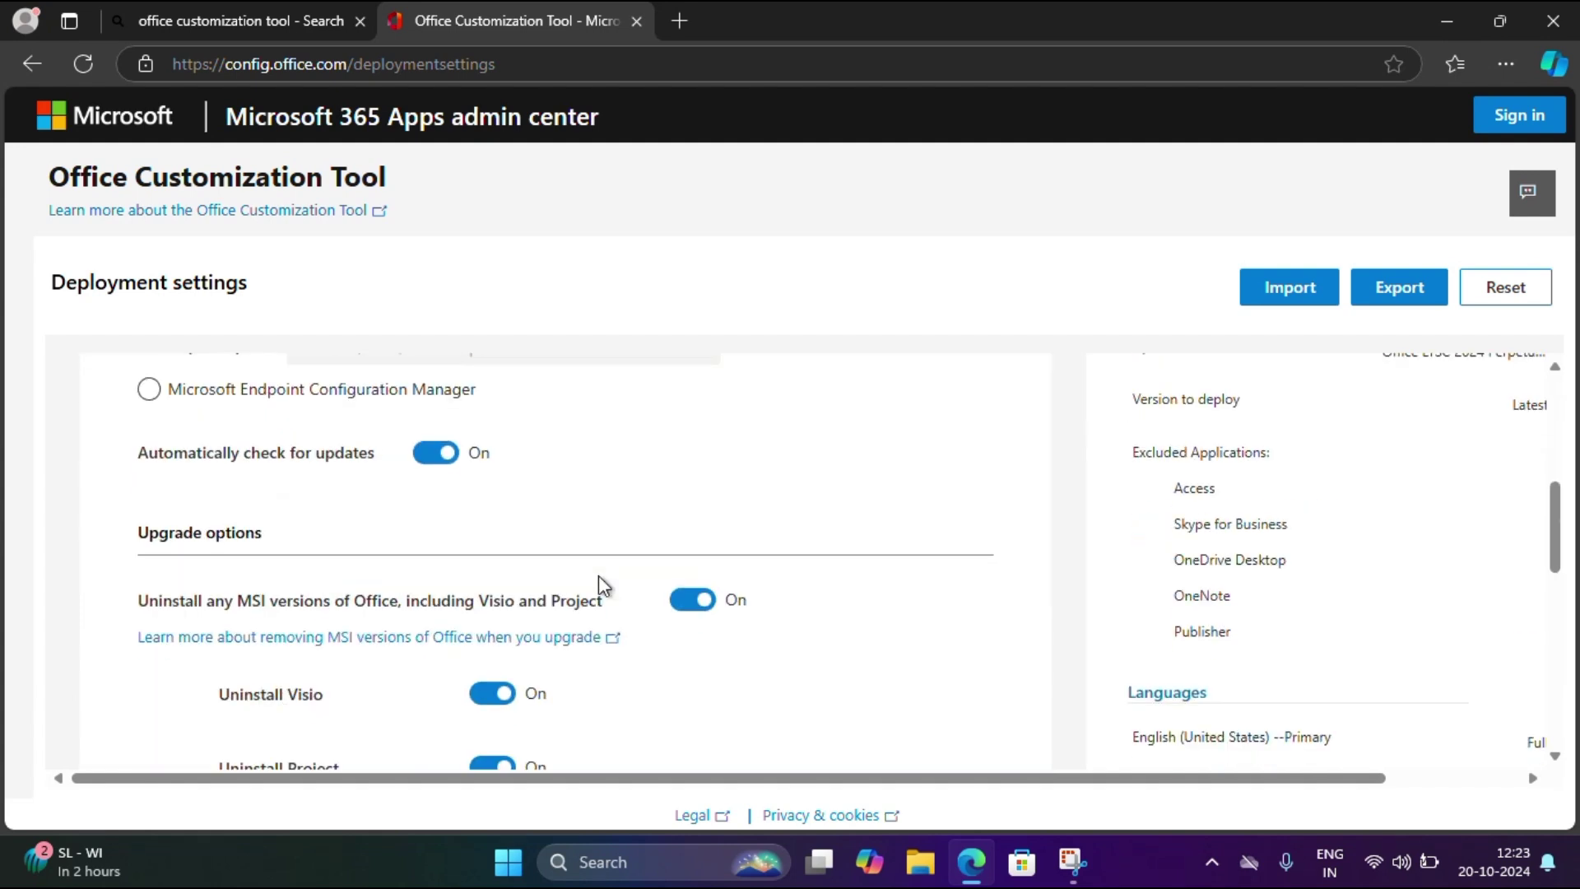
scroll(605, 586, up, 3)
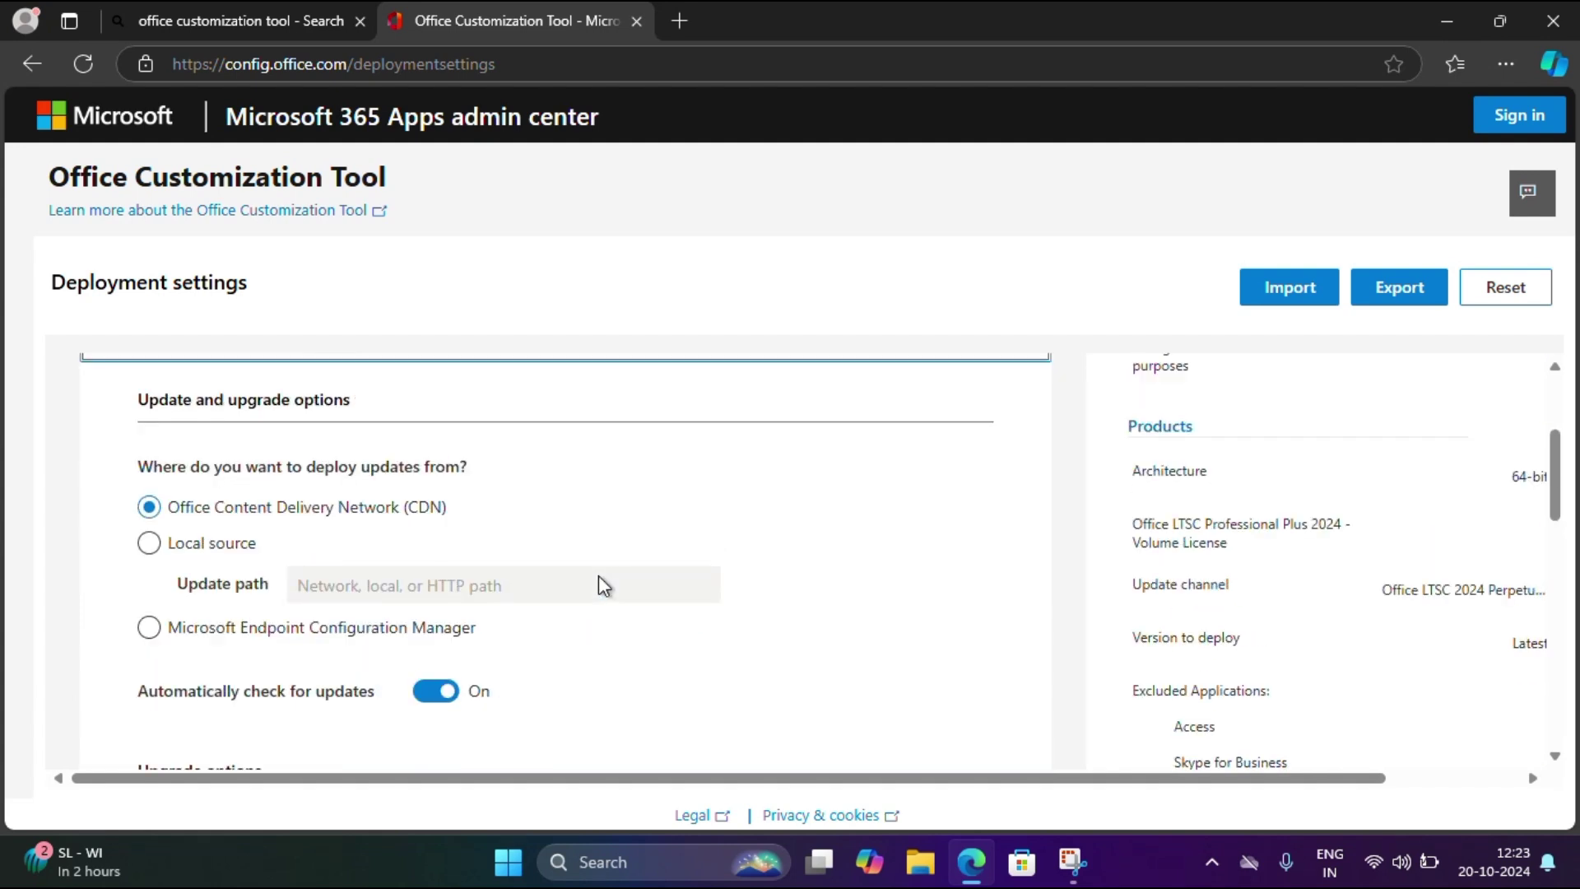
scroll(605, 586, down, 2)
scroll(605, 586, down, 1)
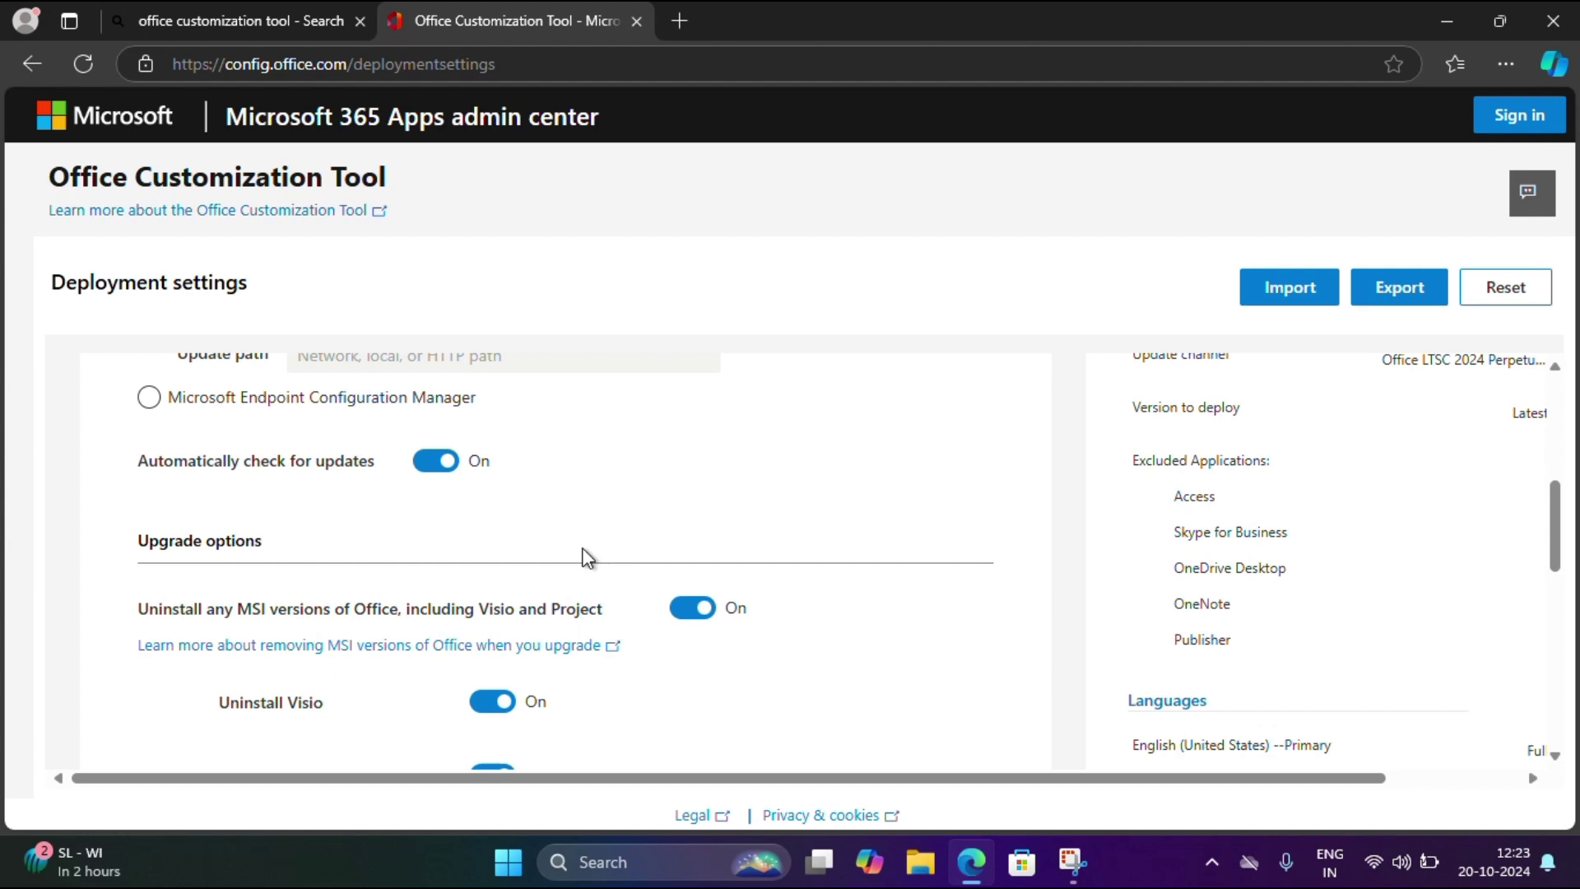
scroll(586, 557, down, 1)
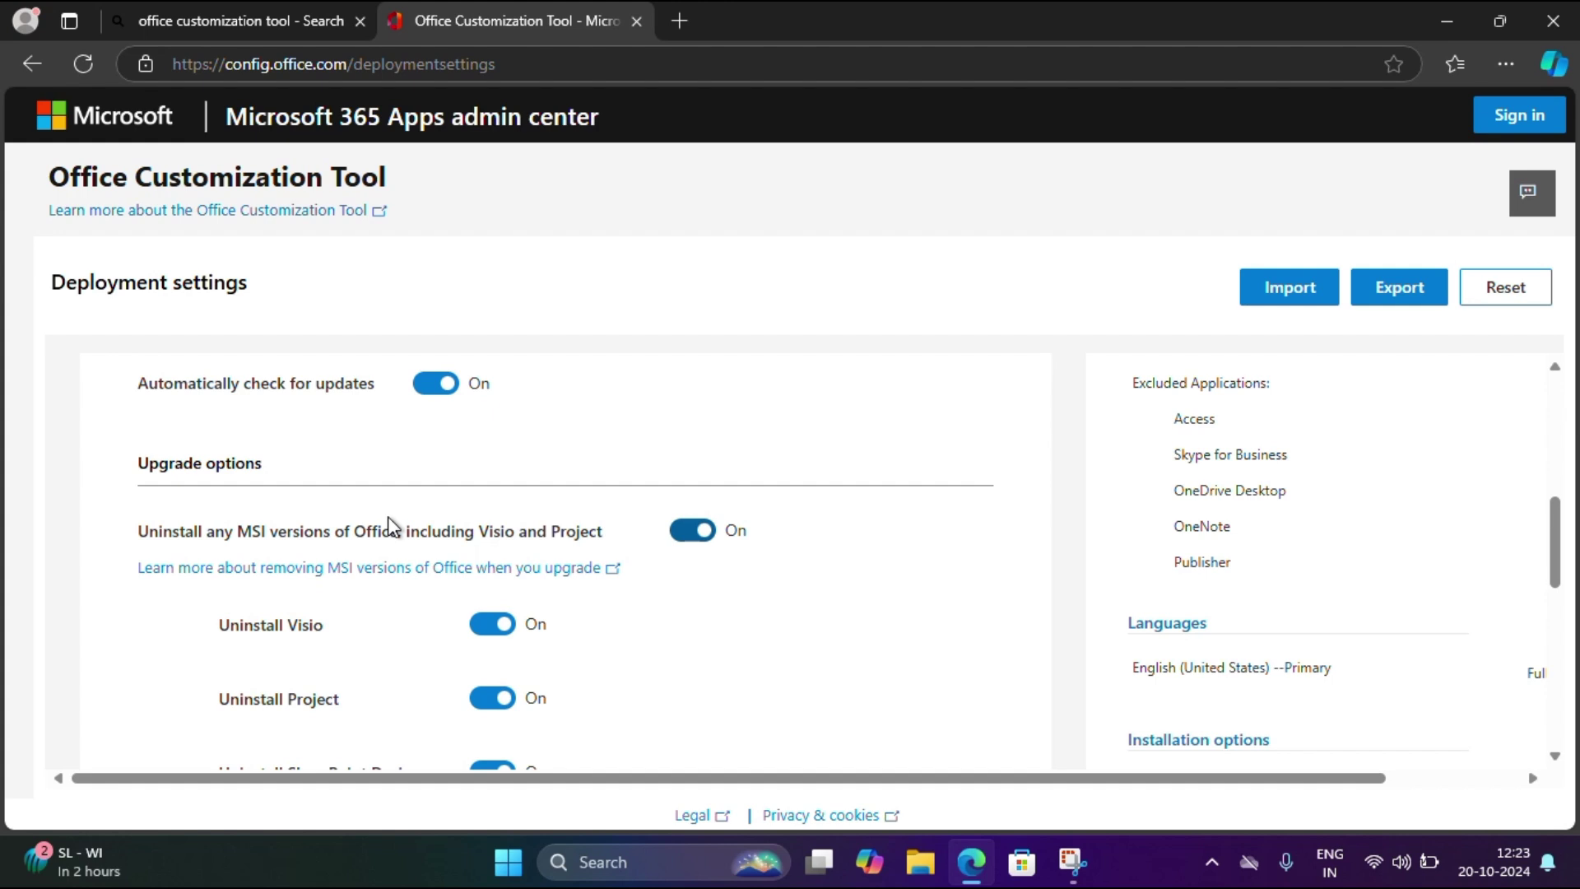
click(692, 530)
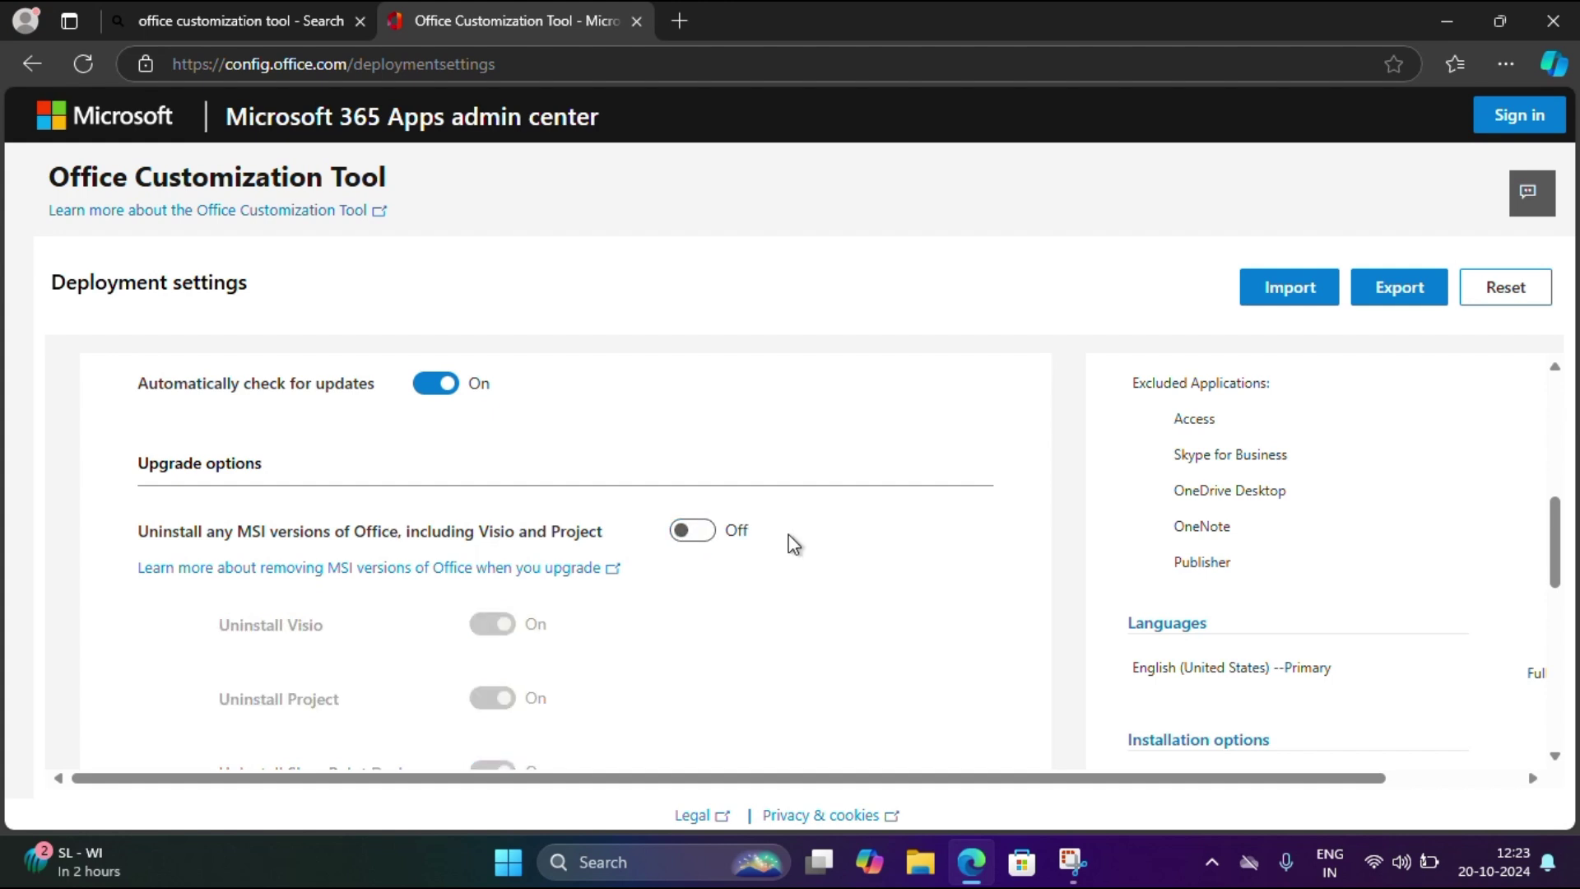
scroll(792, 545, down, 1)
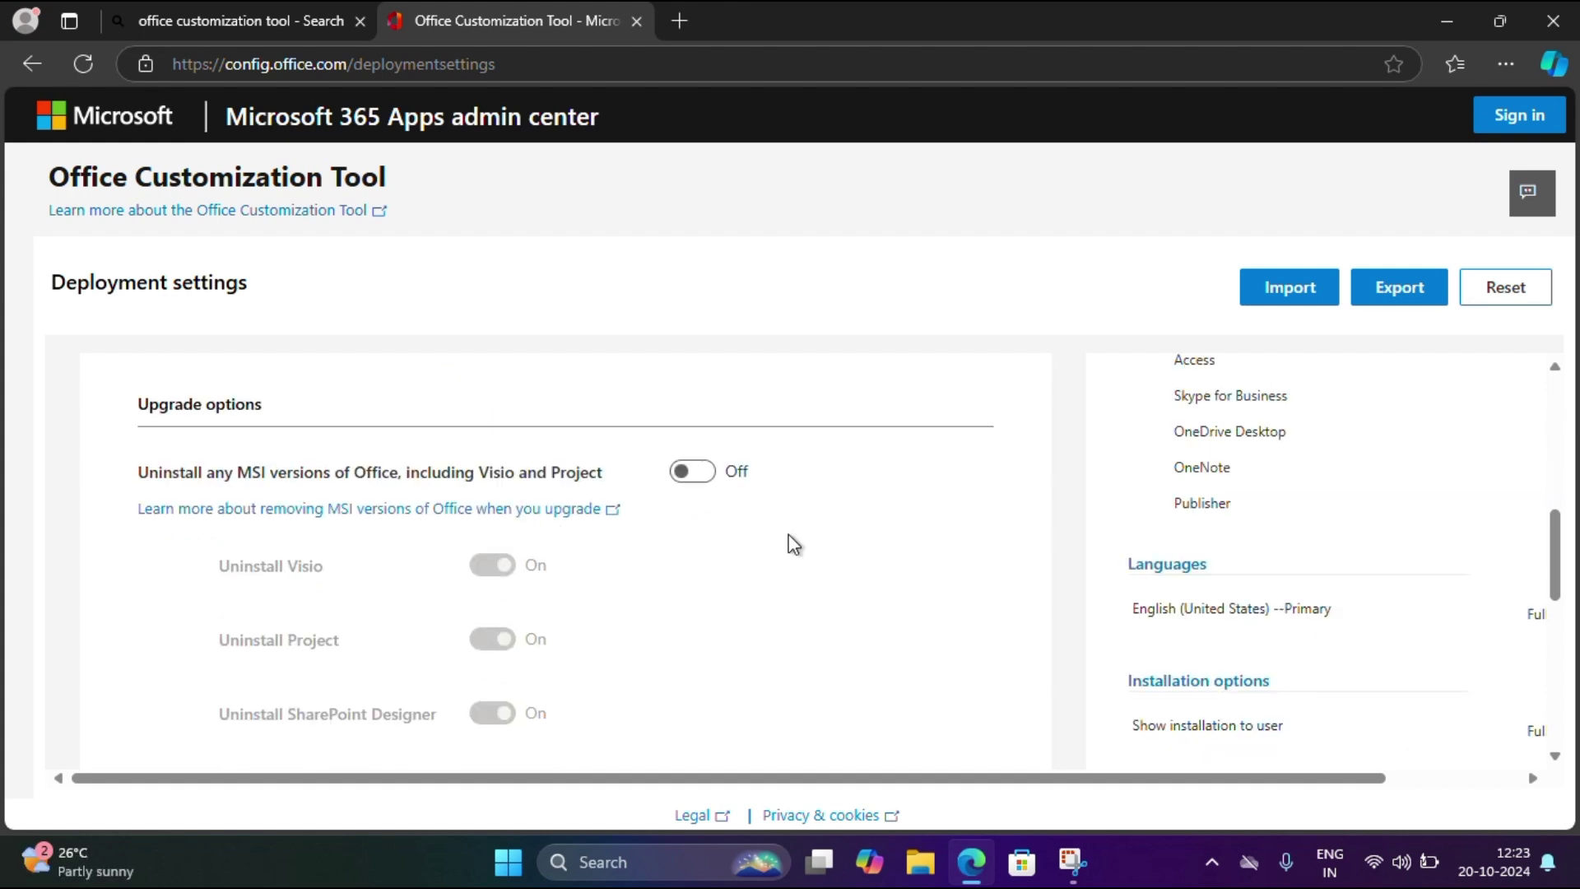
scroll(861, 536, down, 1)
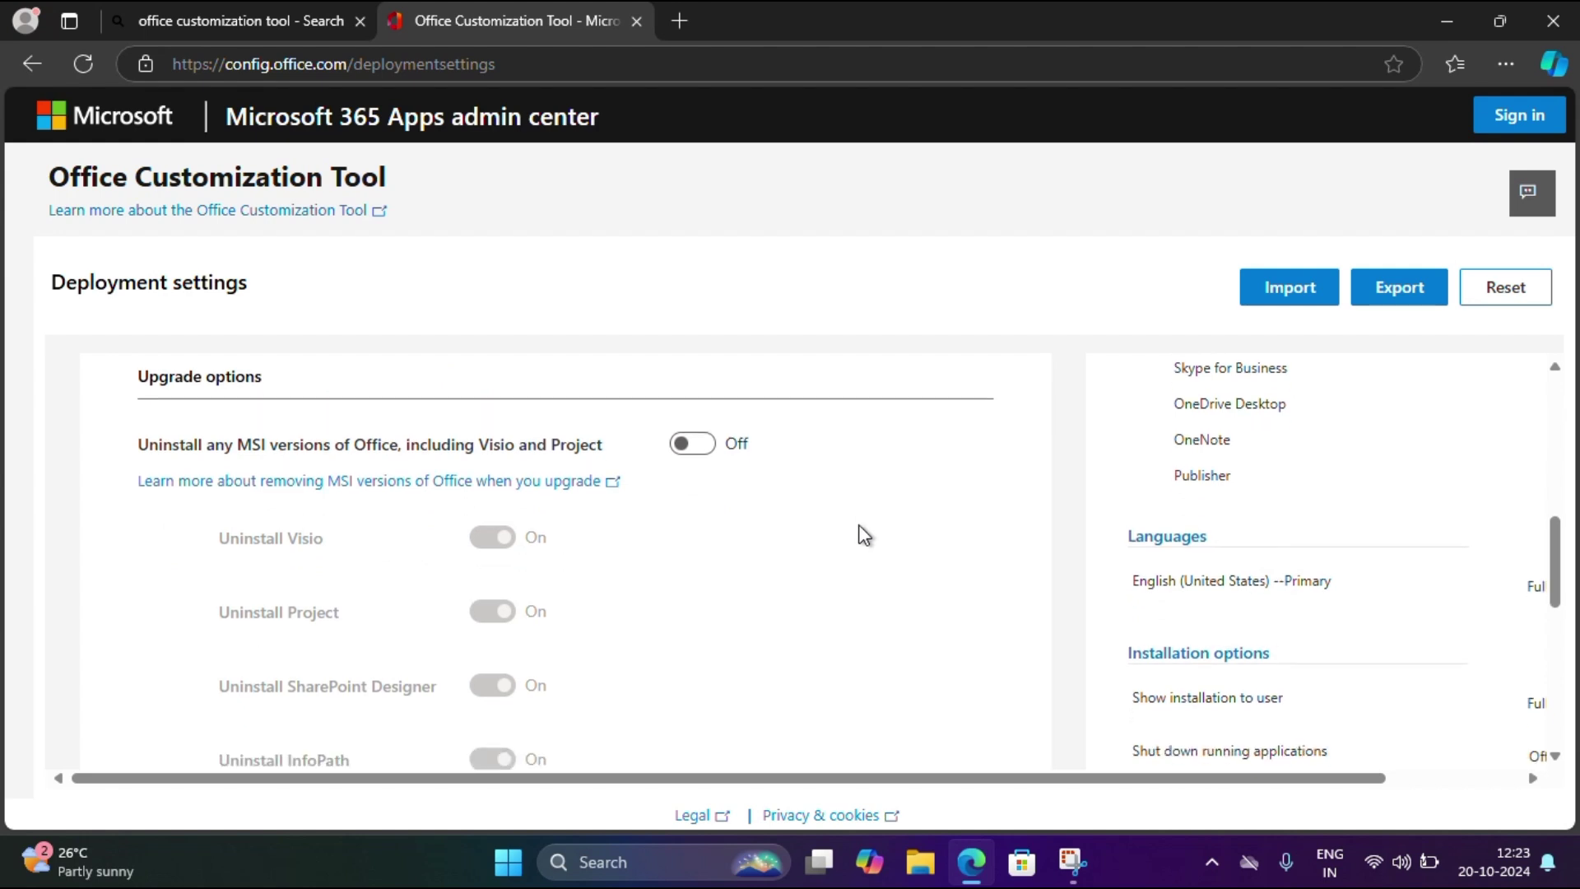
scroll(863, 535, up, 1)
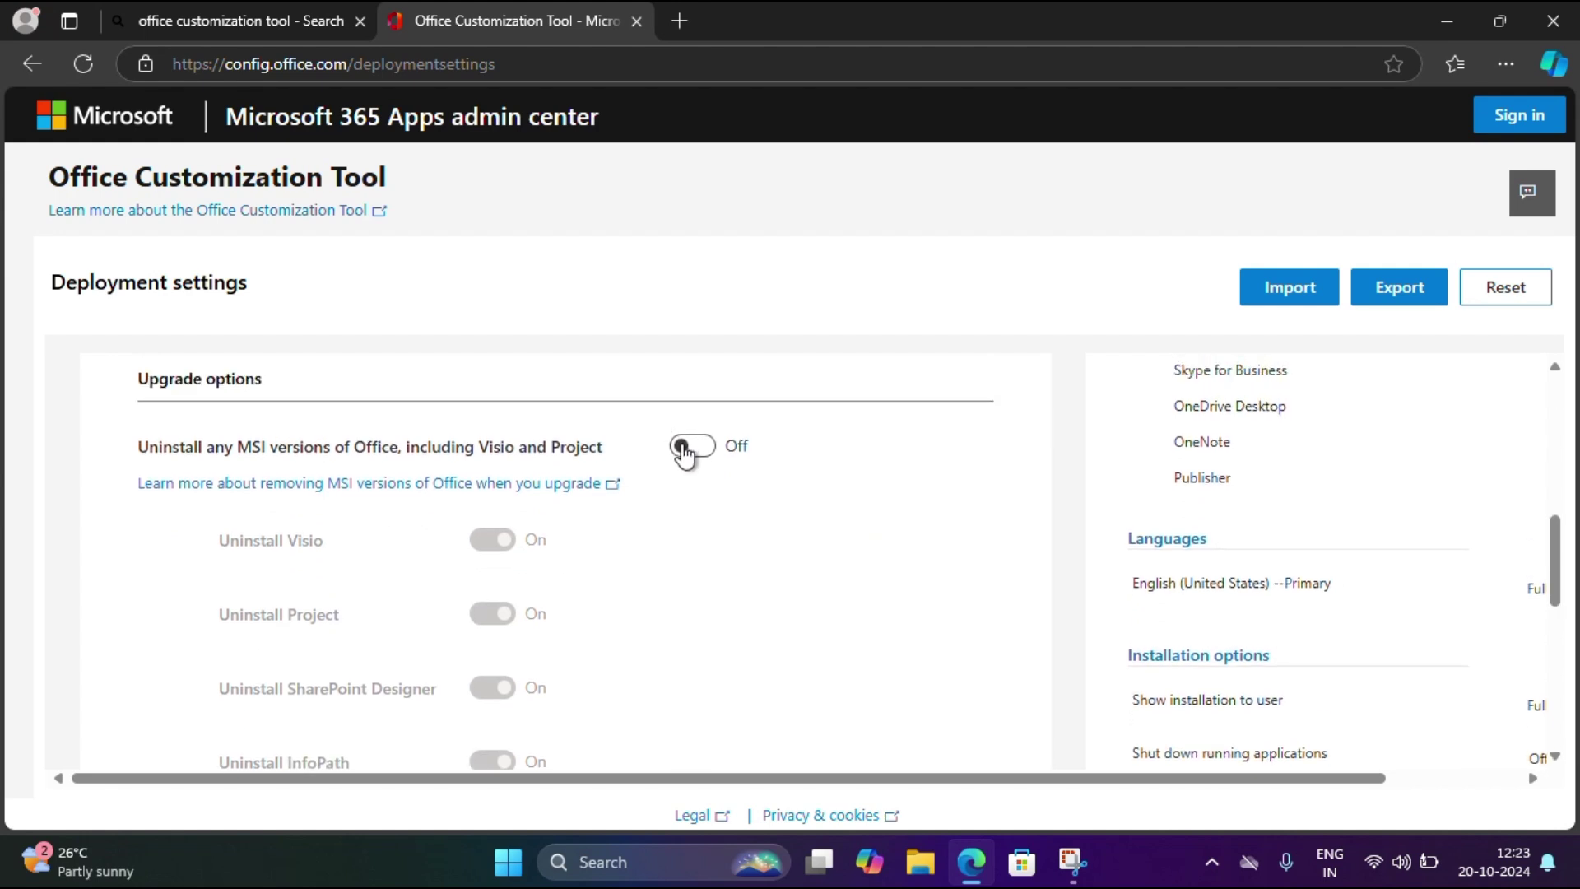
scroll(787, 485, down, 5)
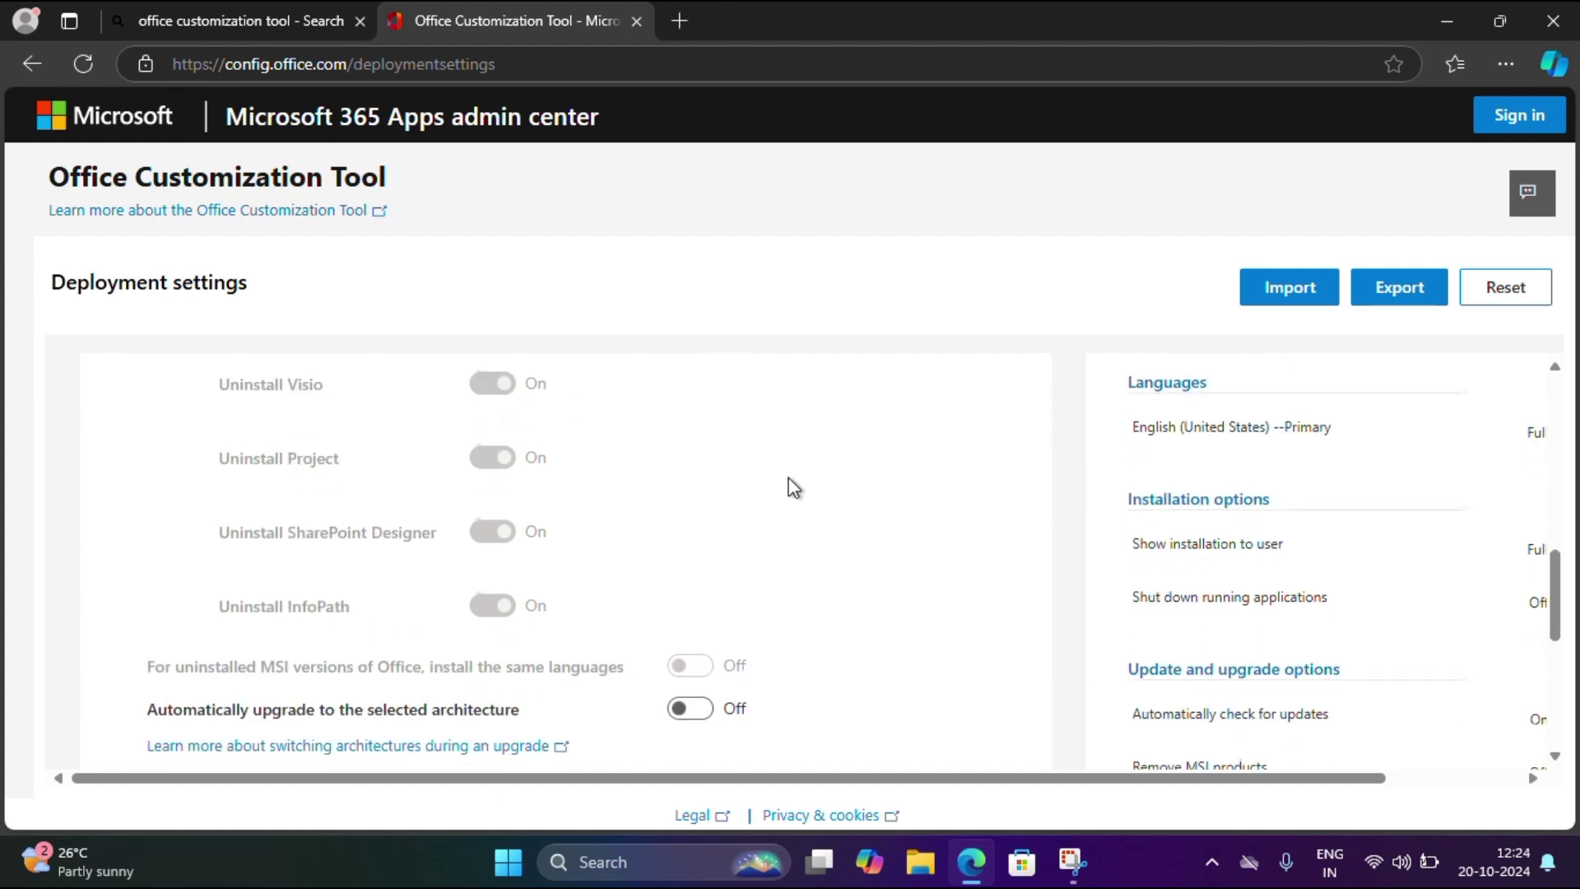
Advance through Licensing and activation, General and Application preferences, then Finish
click(164, 628)
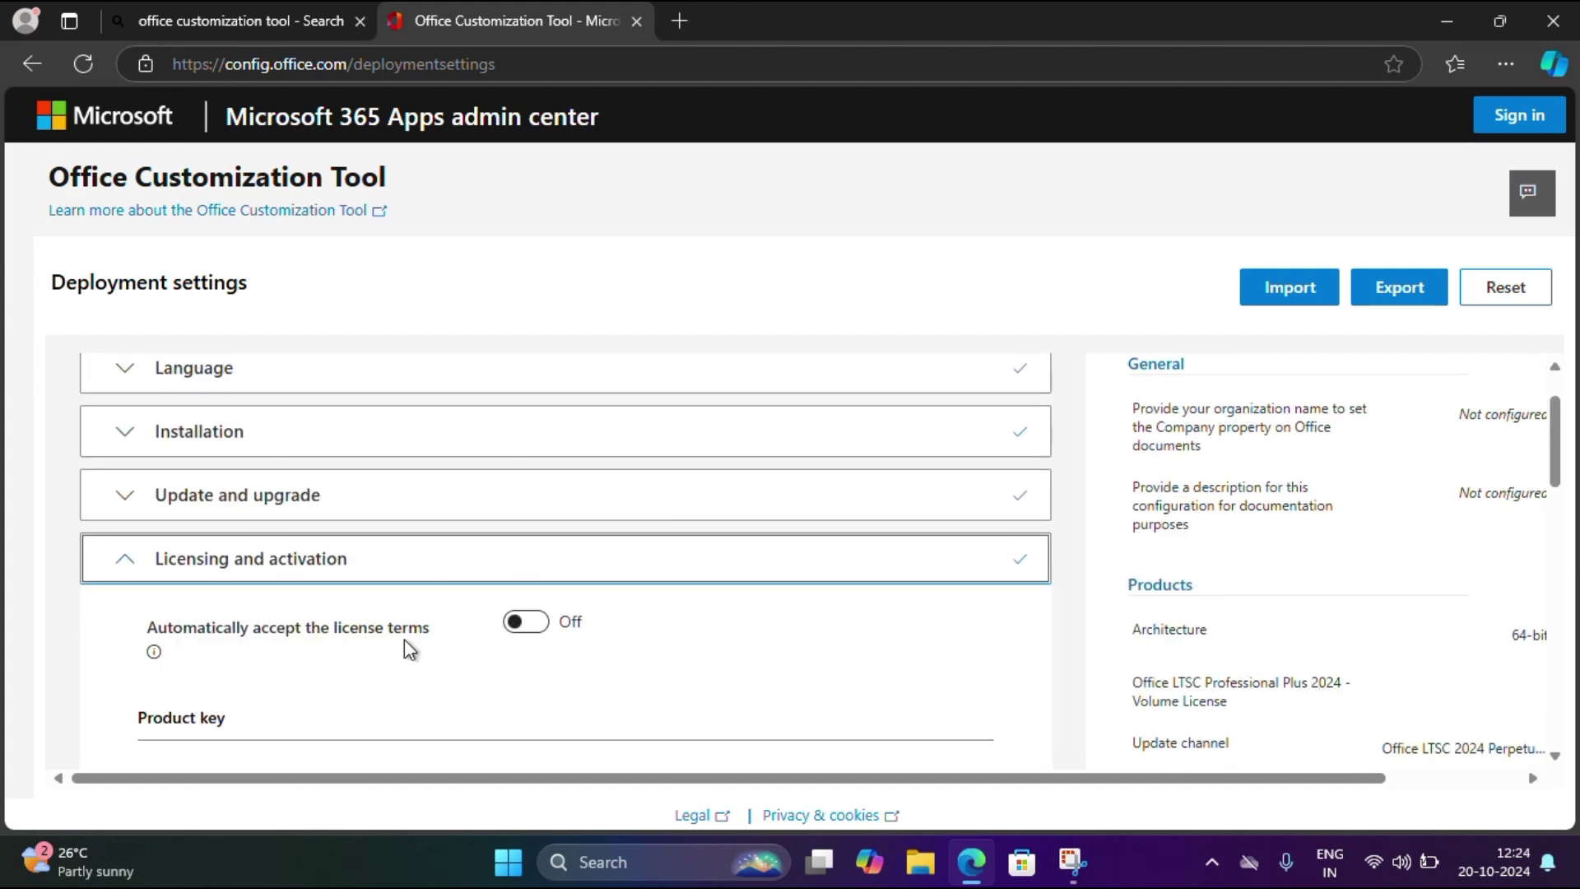
scroll(403, 646, down, 3)
scroll(406, 646, down, 5)
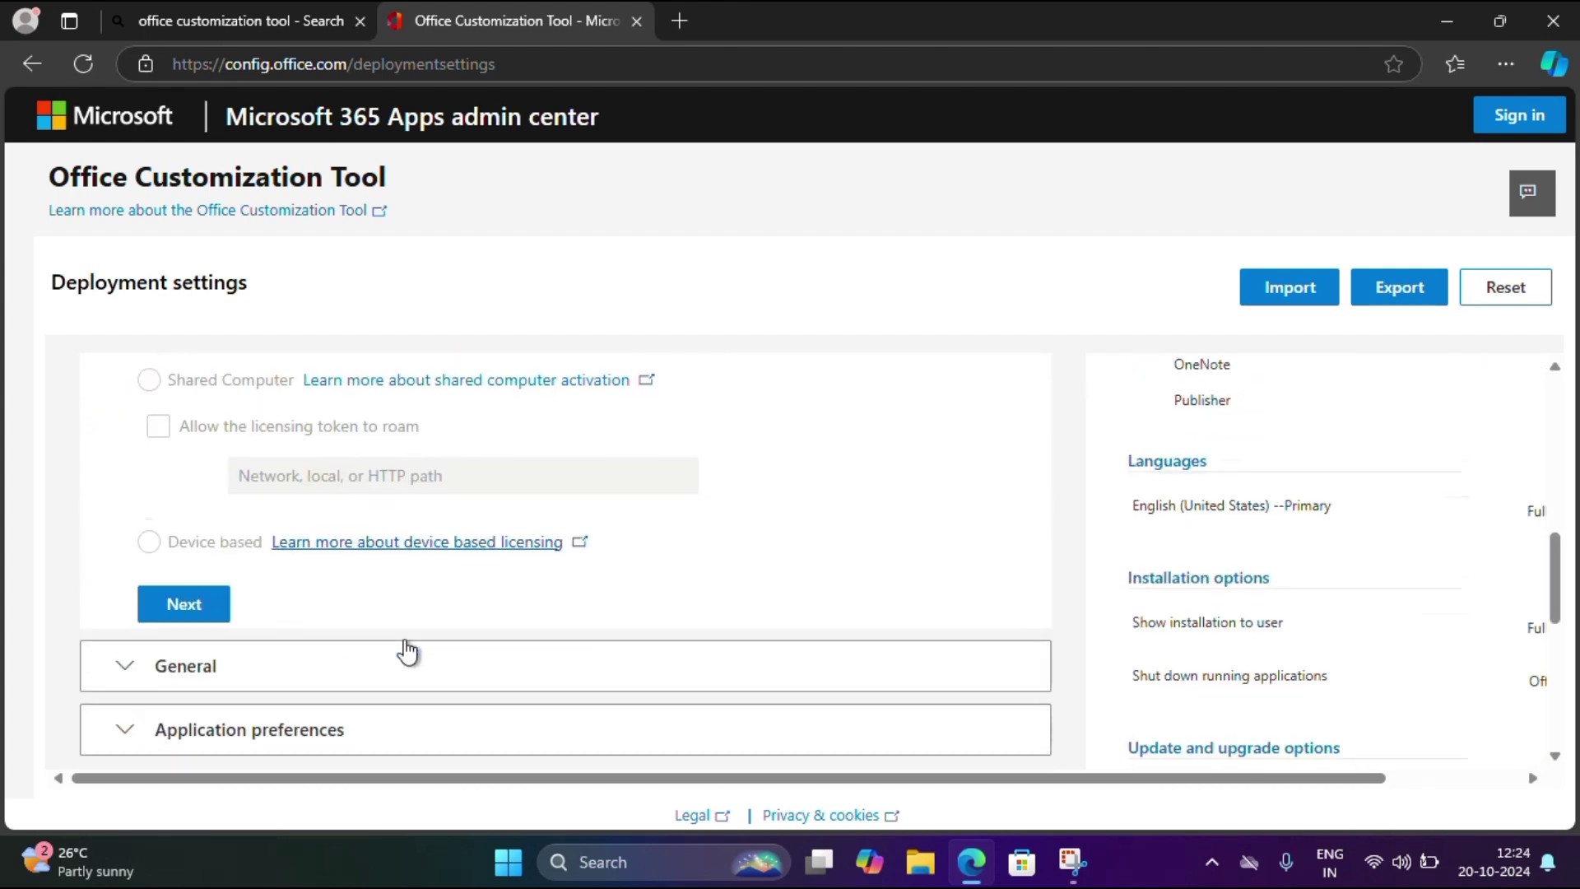
click(185, 543)
scroll(618, 642, down, 5)
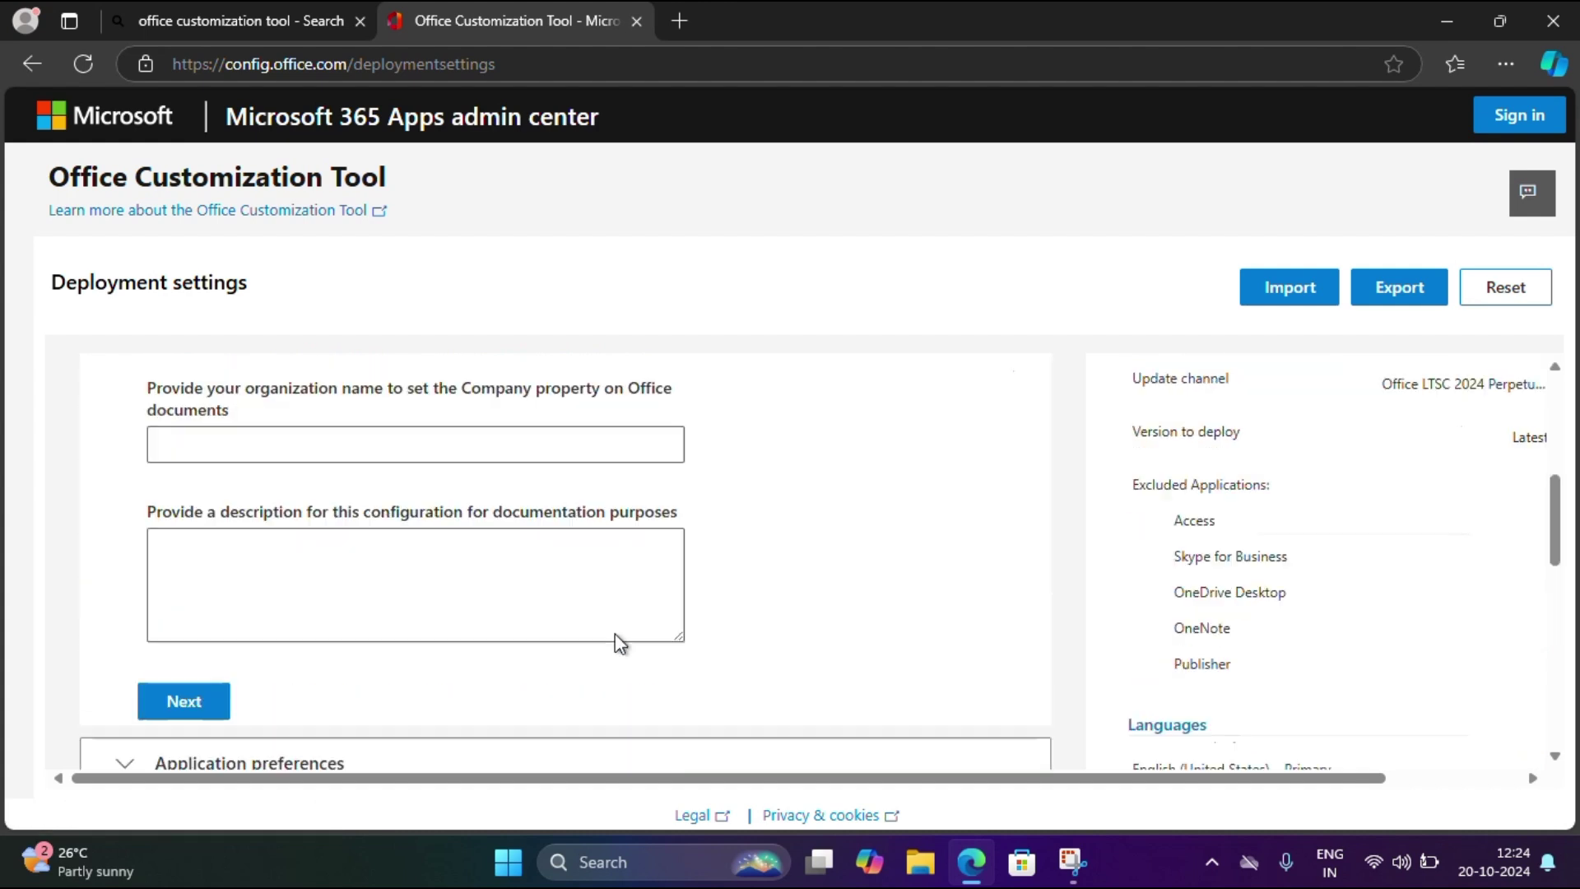
click(168, 494)
scroll(510, 585, down, 5)
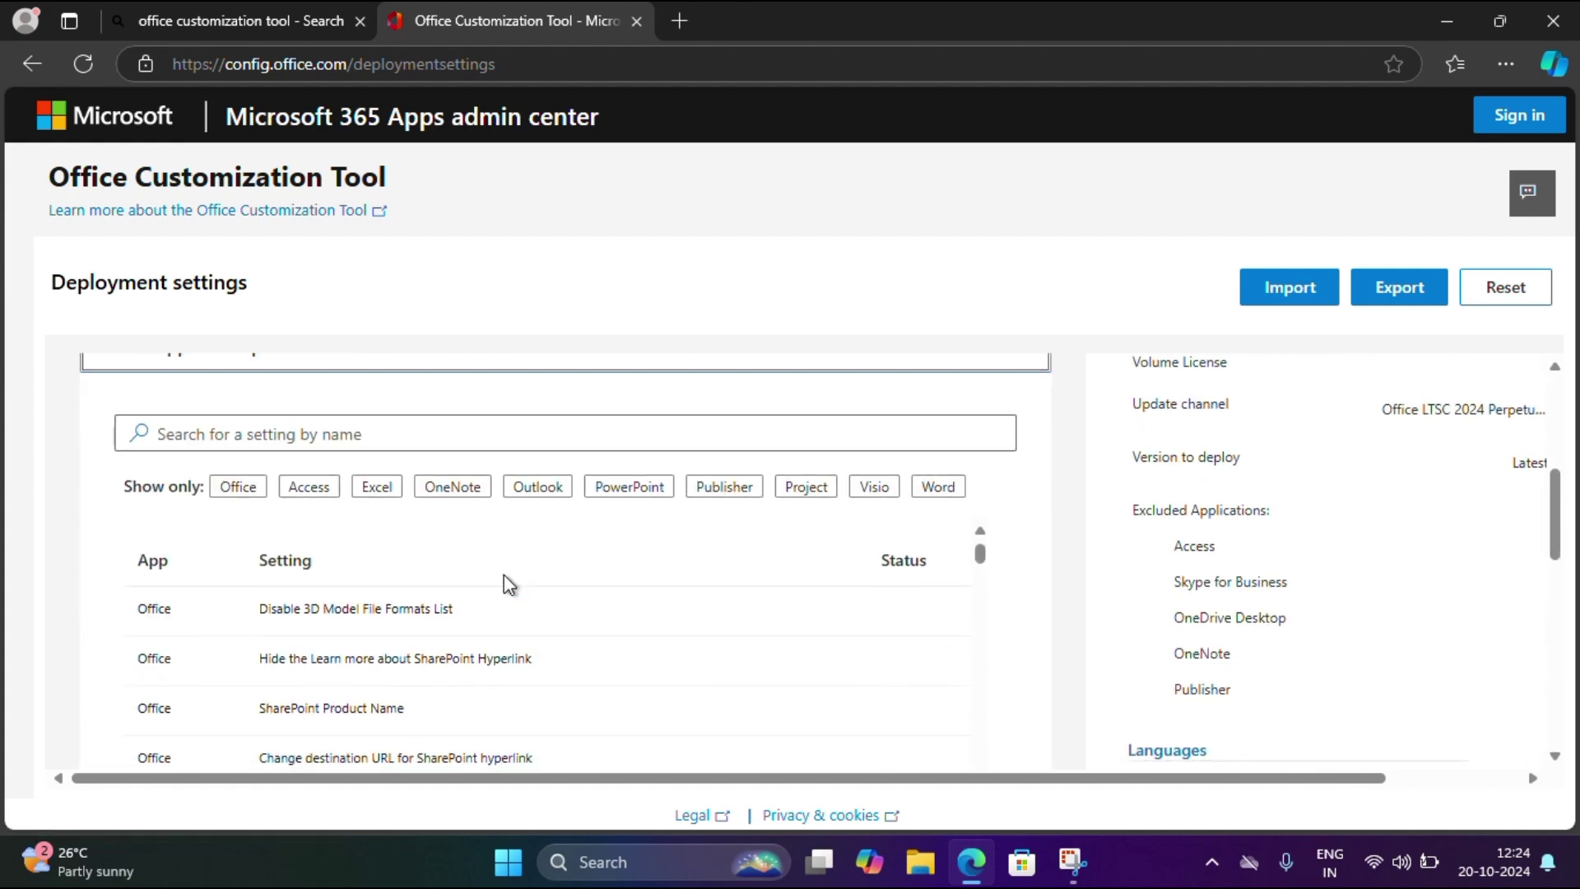
scroll(512, 585, down, 3)
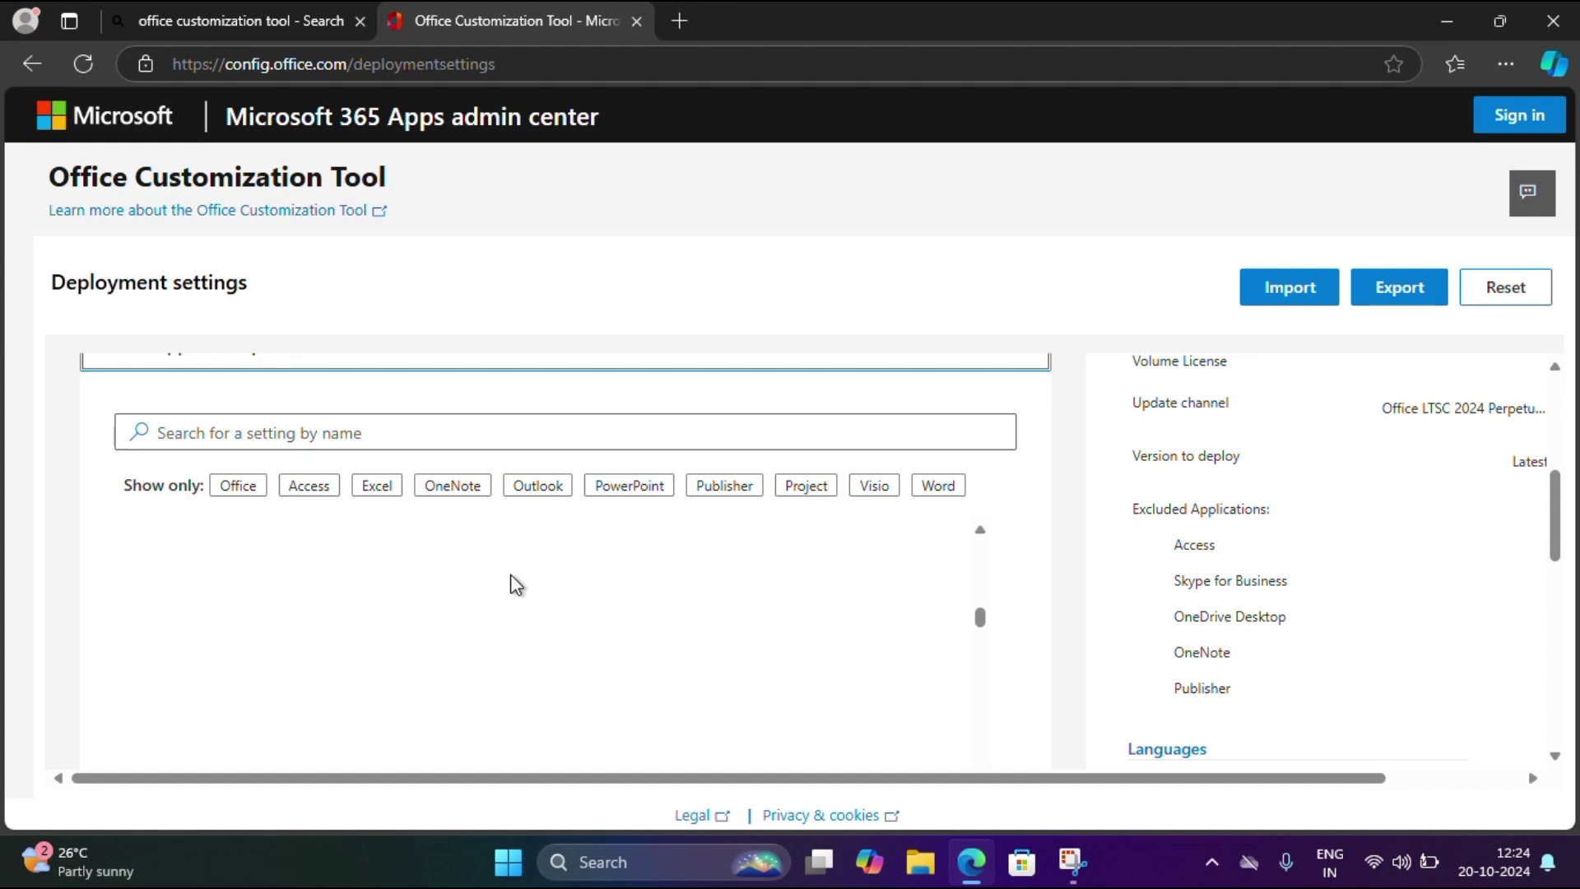
scroll(1089, 611, down, 5)
scroll(1088, 609, down, 5)
scroll(558, 607, down, 1)
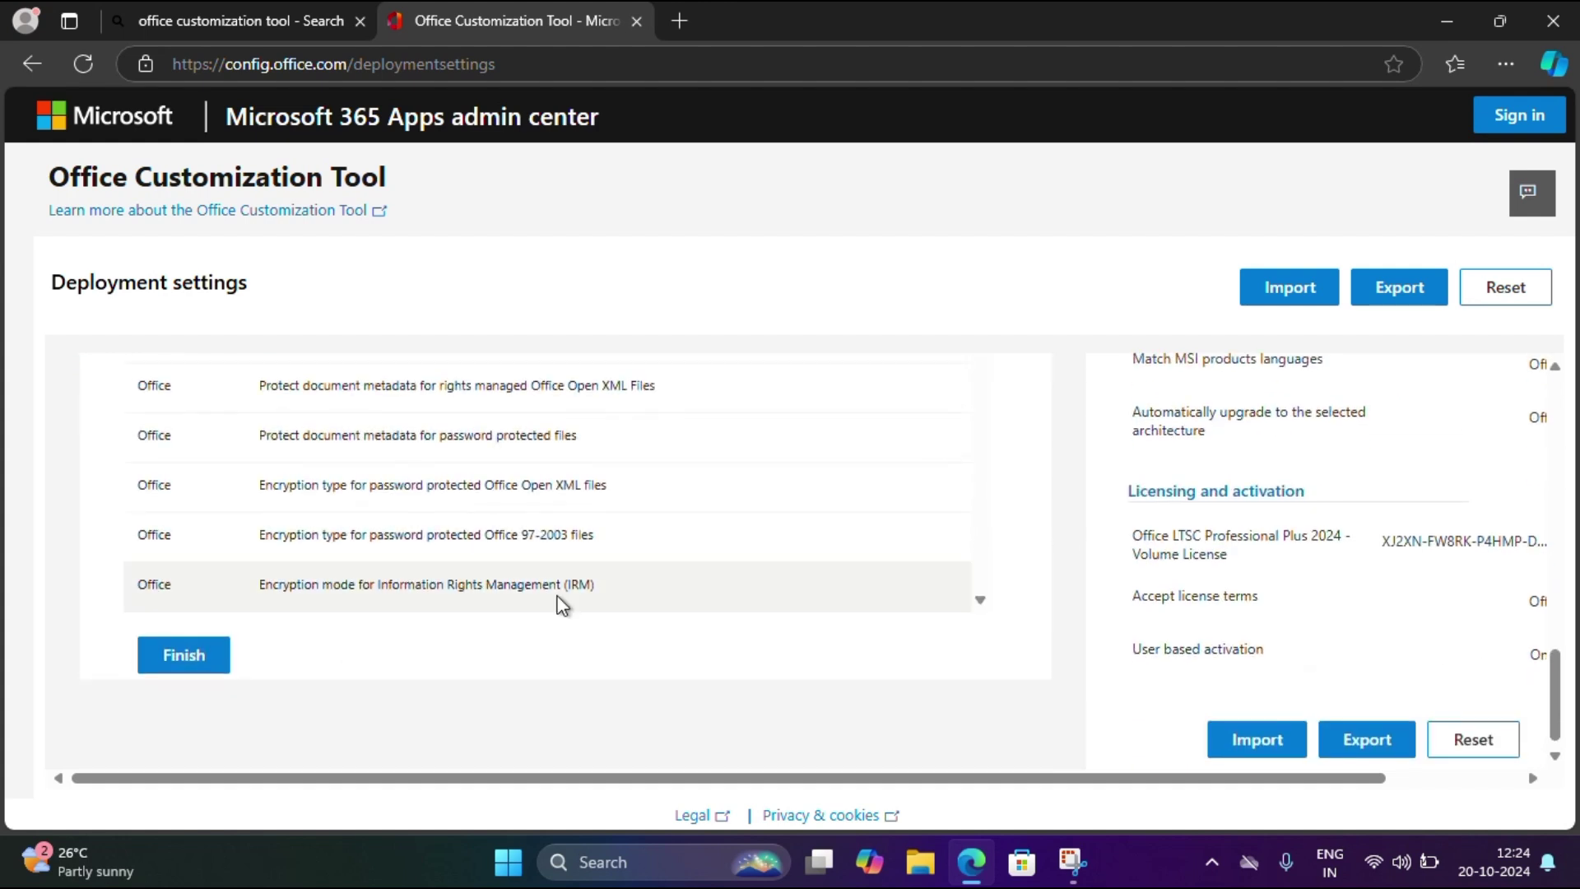
click(184, 656)
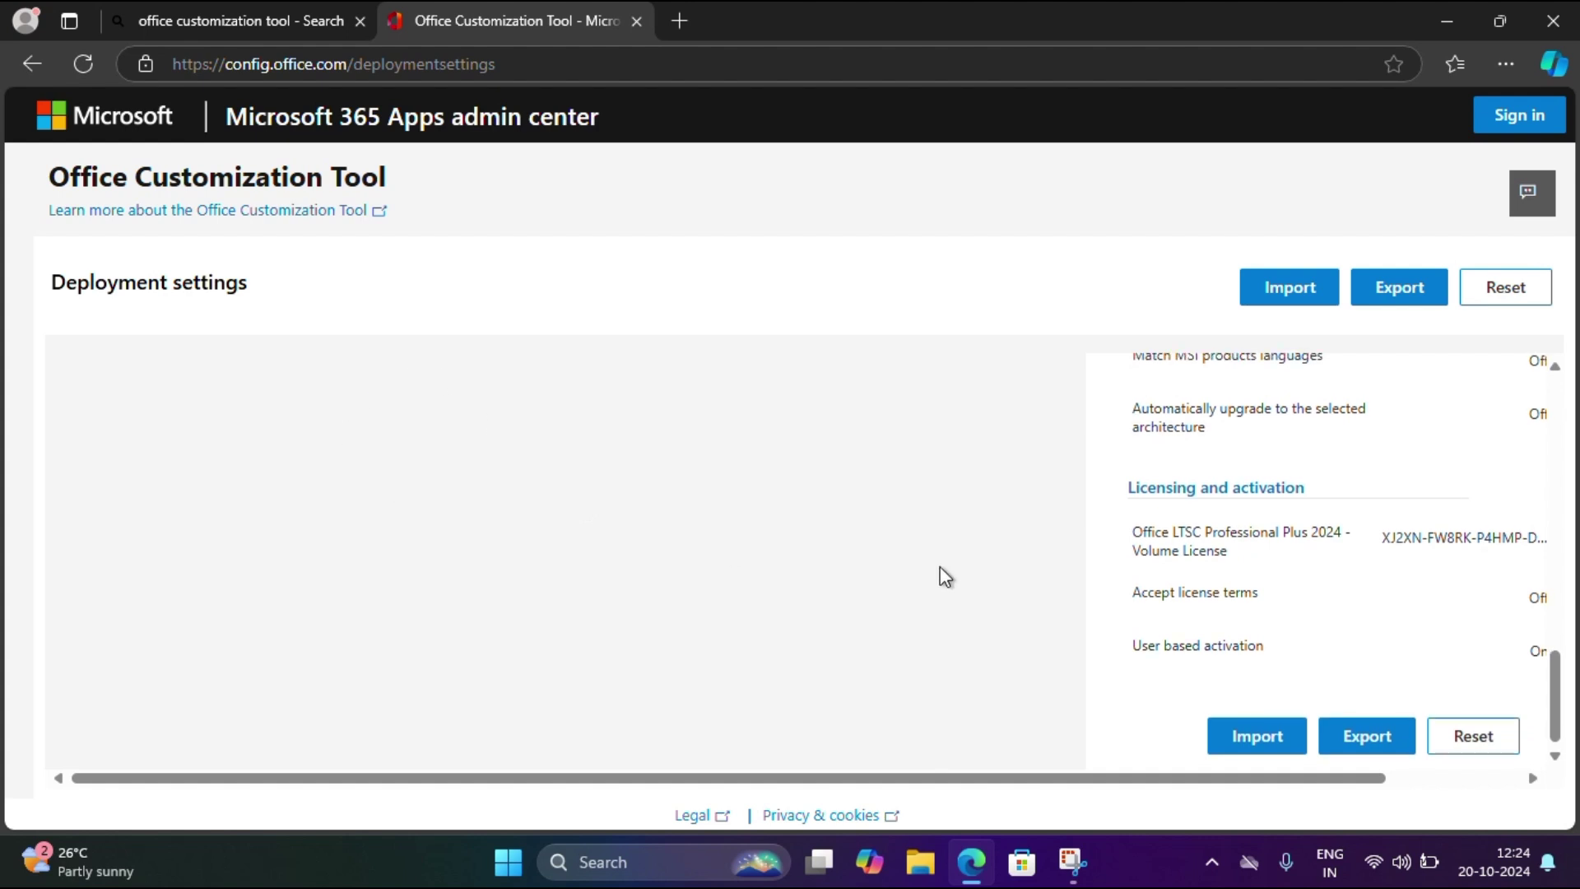
Start Export and choose Office Open XML formats as the default file format
click(1386, 743)
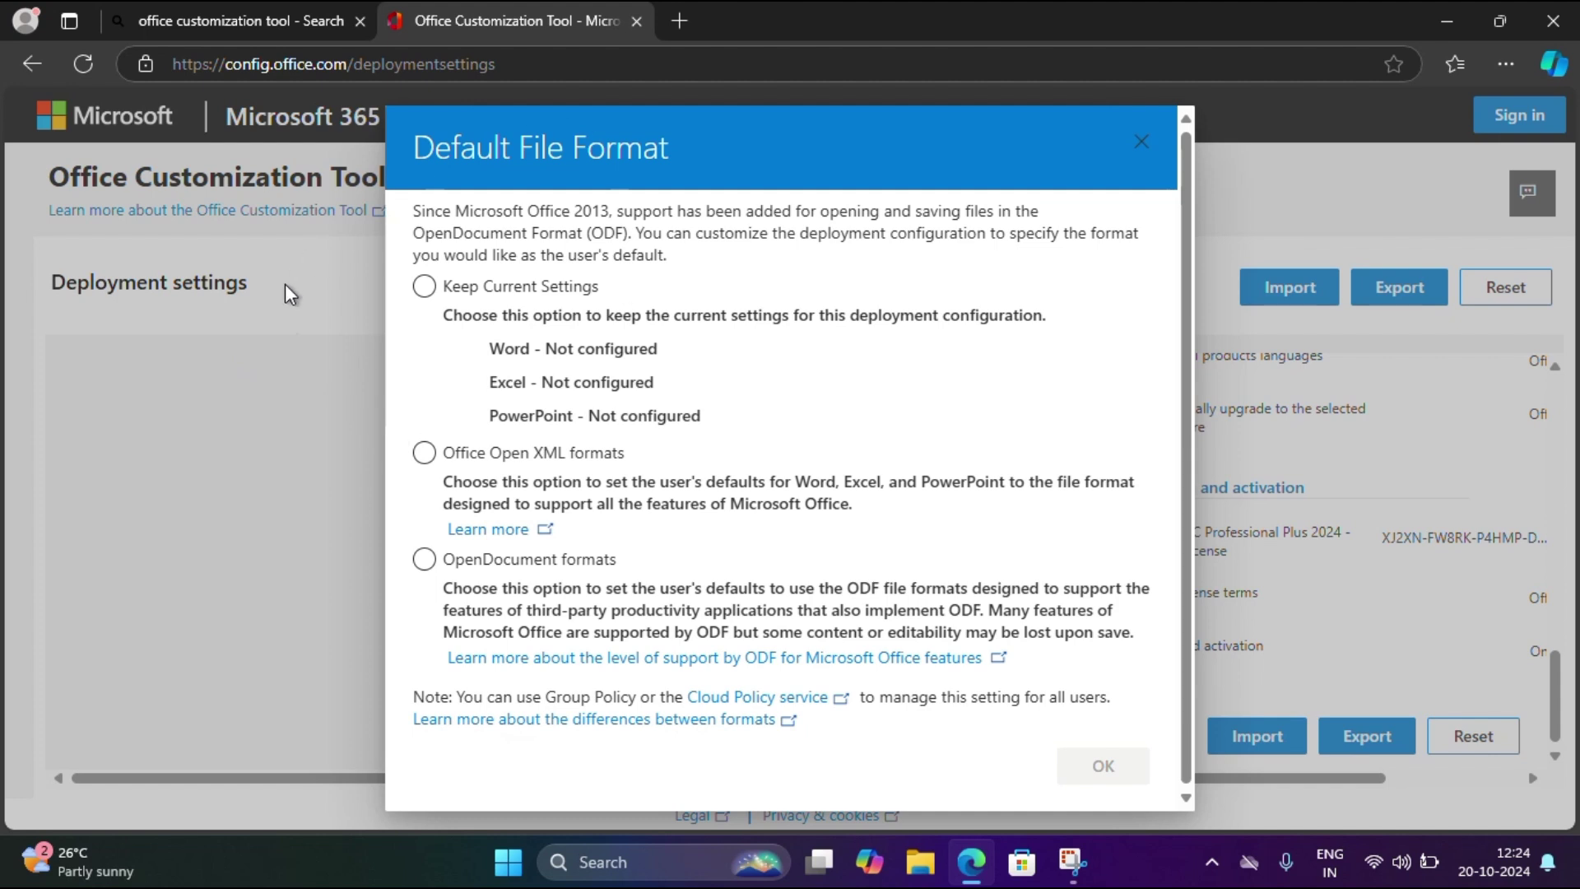
click(455, 458)
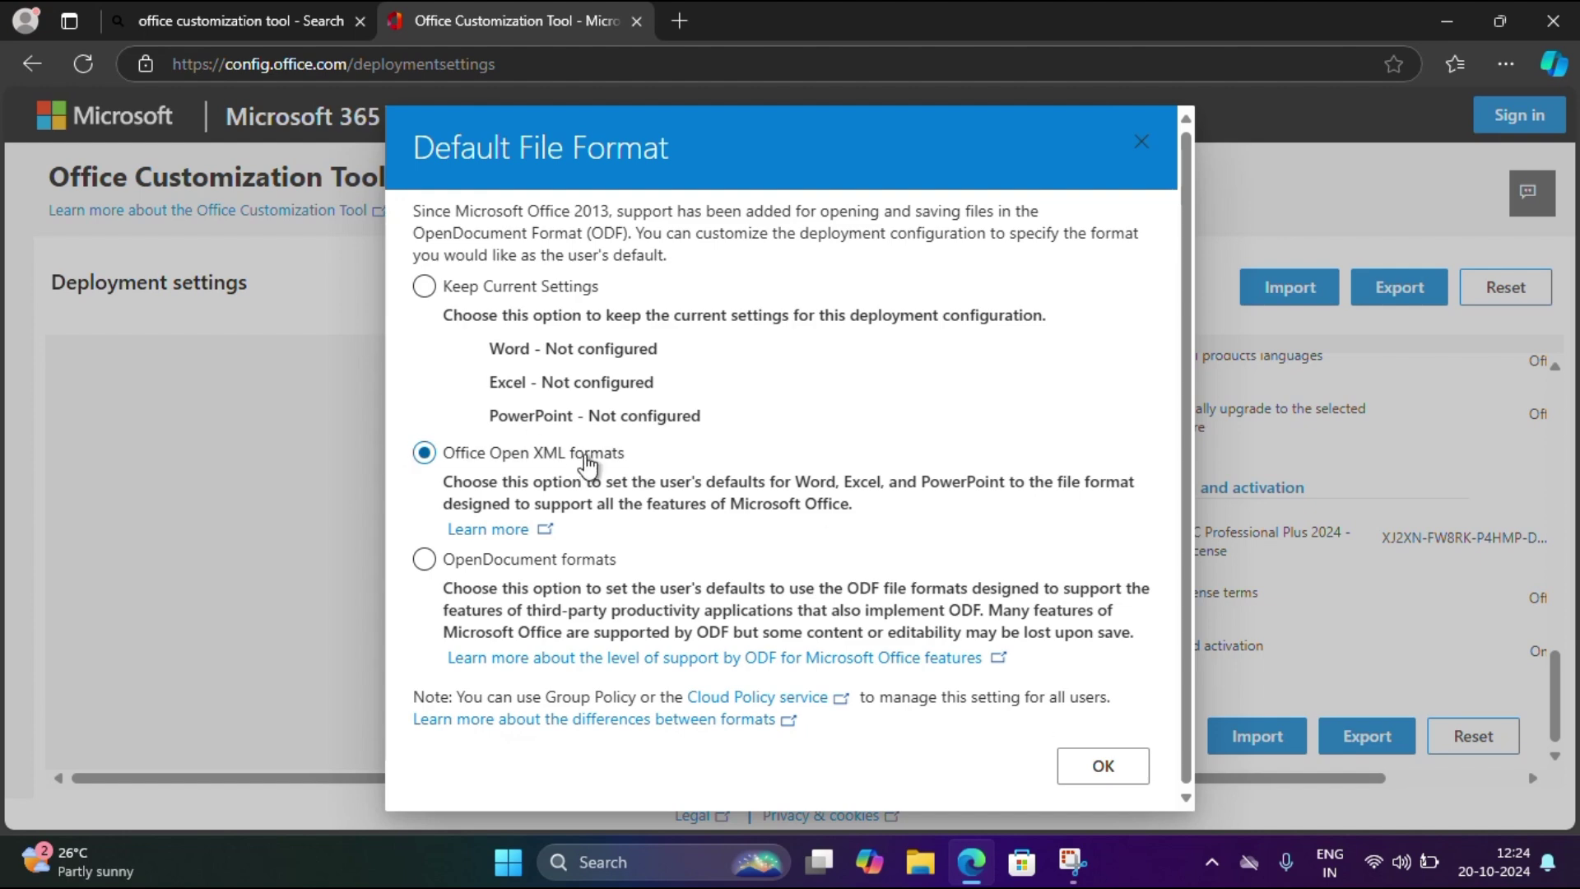
Accept the license terms, export Configuration.xml, and keep it in Edge's downloads
click(1102, 766)
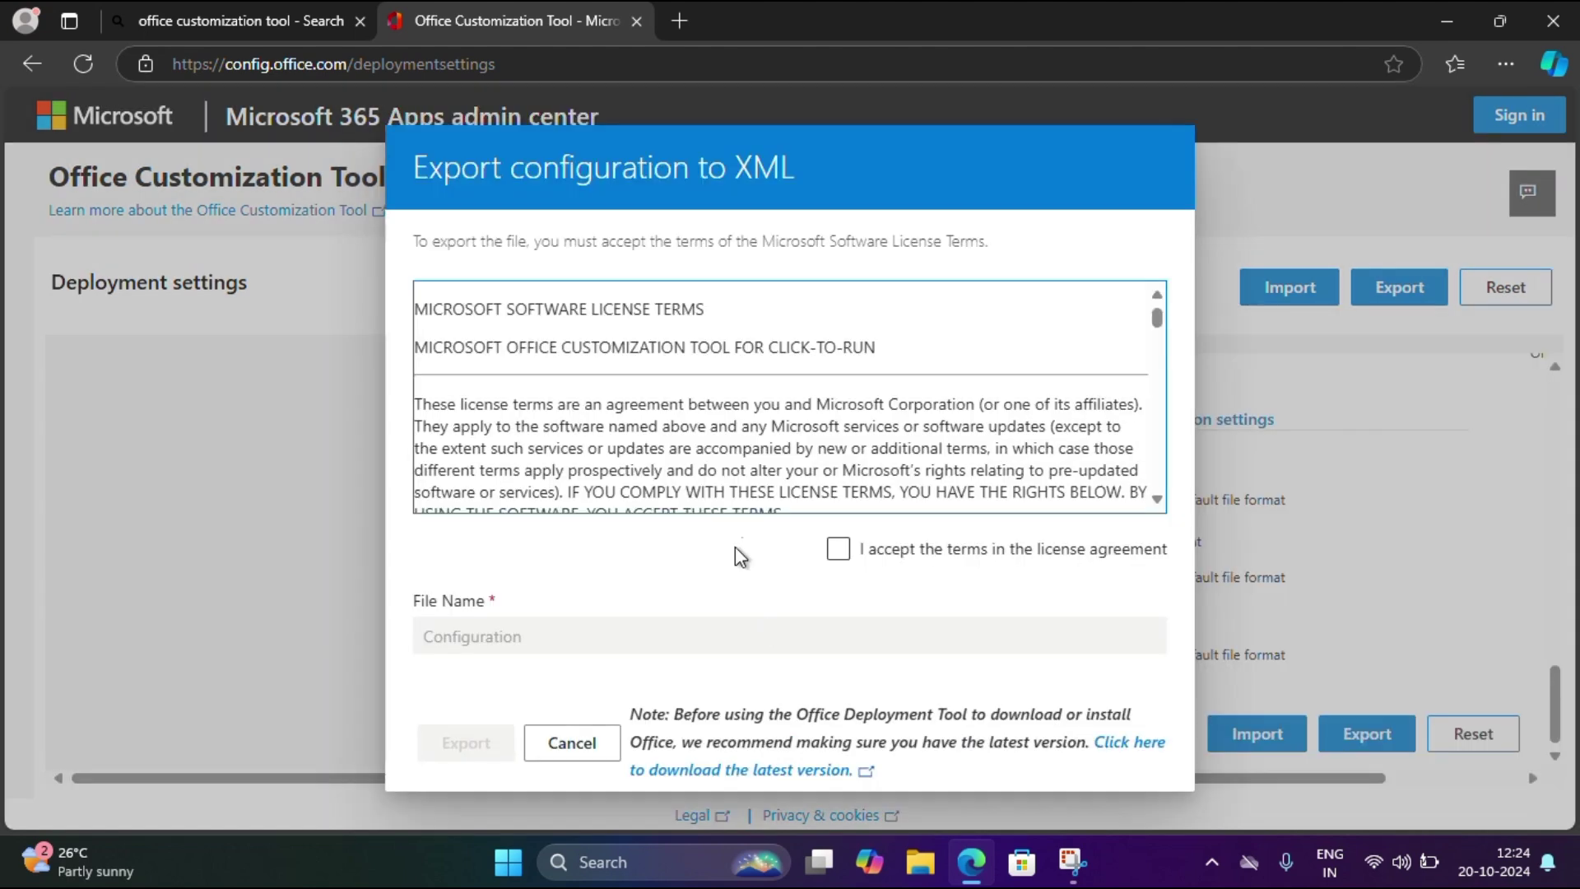
click(885, 559)
click(885, 562)
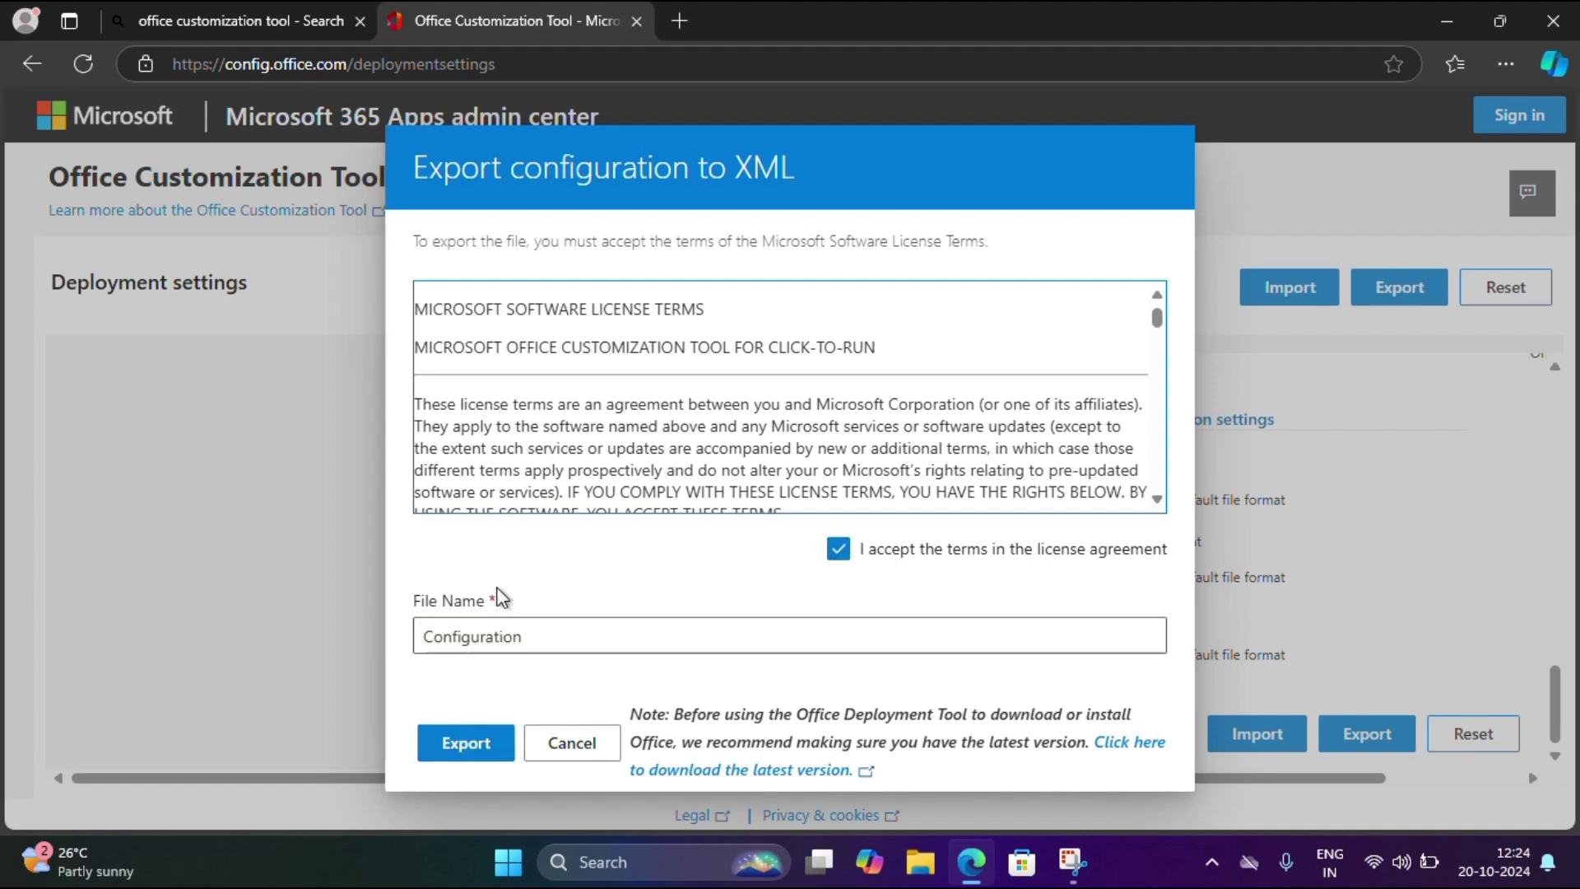
click(466, 745)
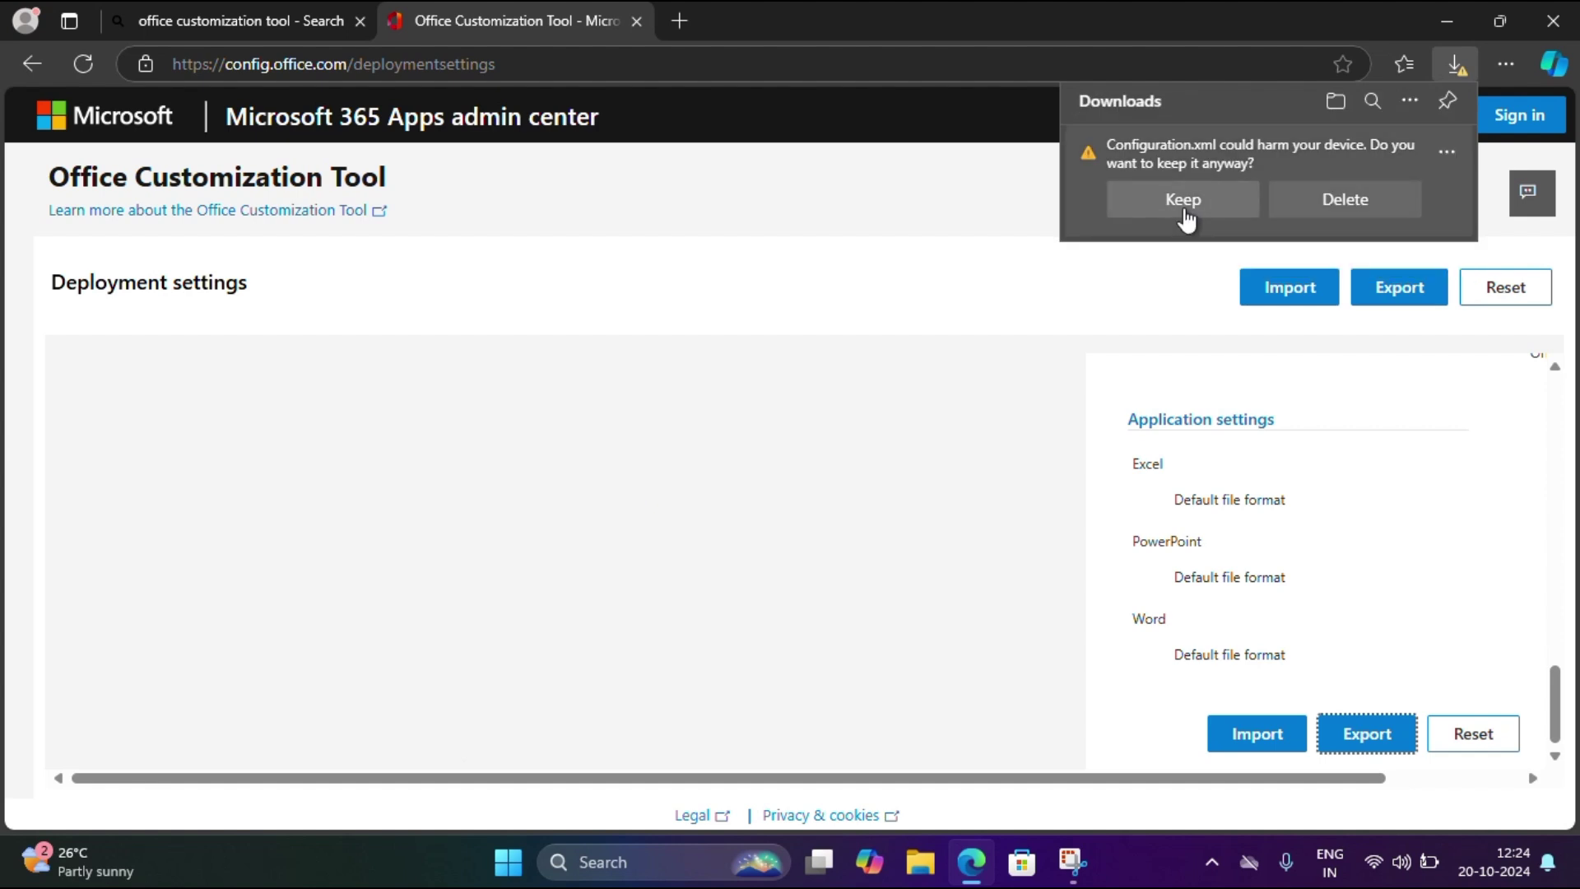
click(1181, 206)
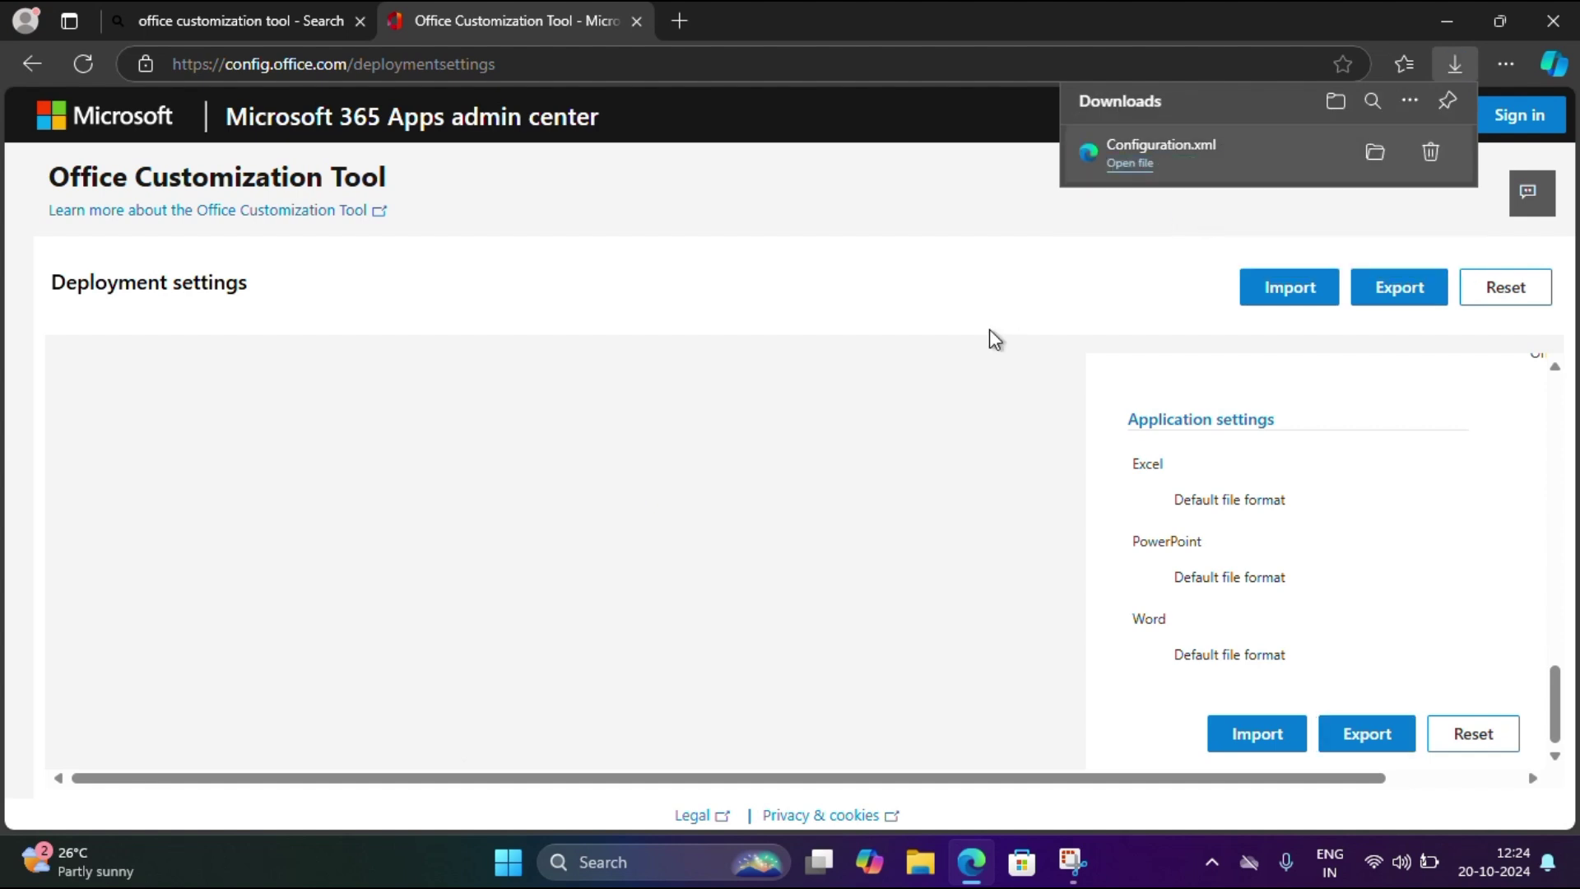
Search Bing for 'office deployment tool' in the earlier search tab
click(254, 23)
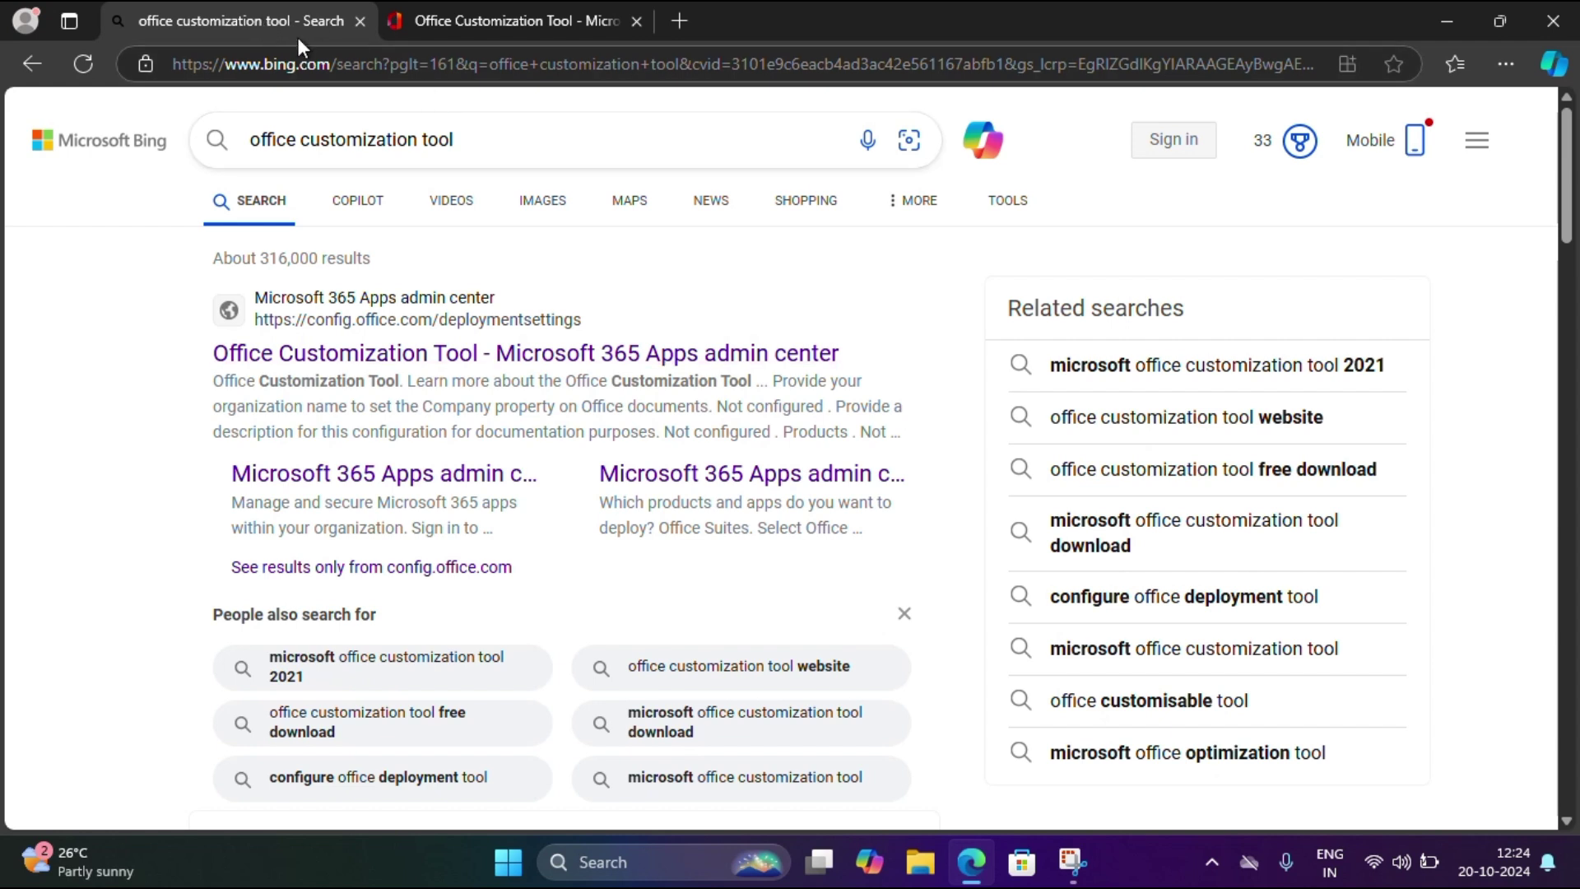
drag(452, 138, 179, 116)
key(BackSpace)
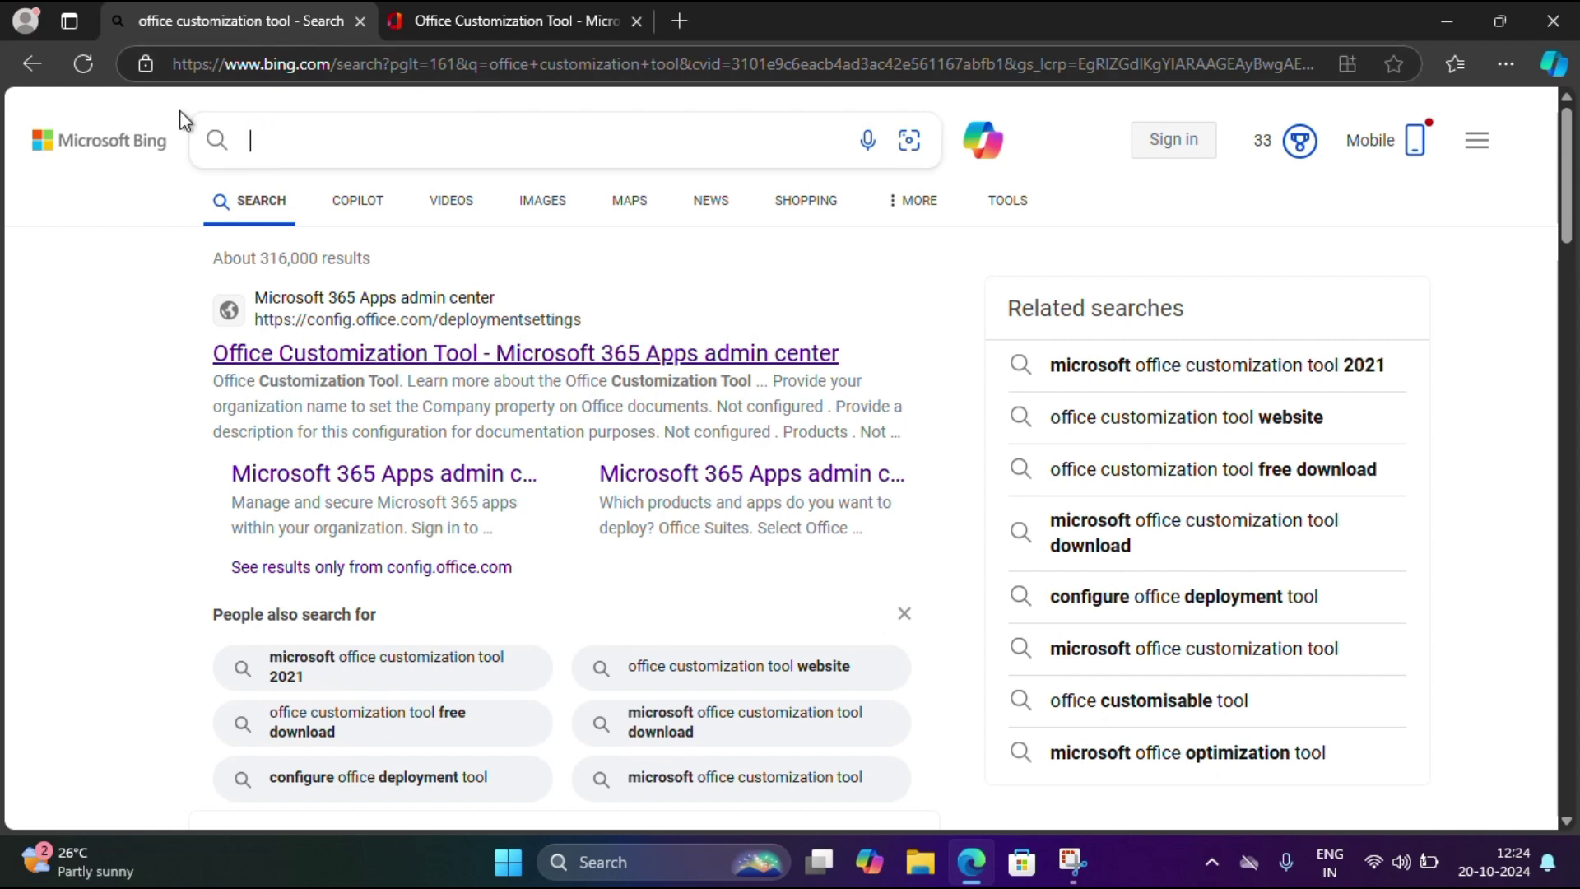
text(office)
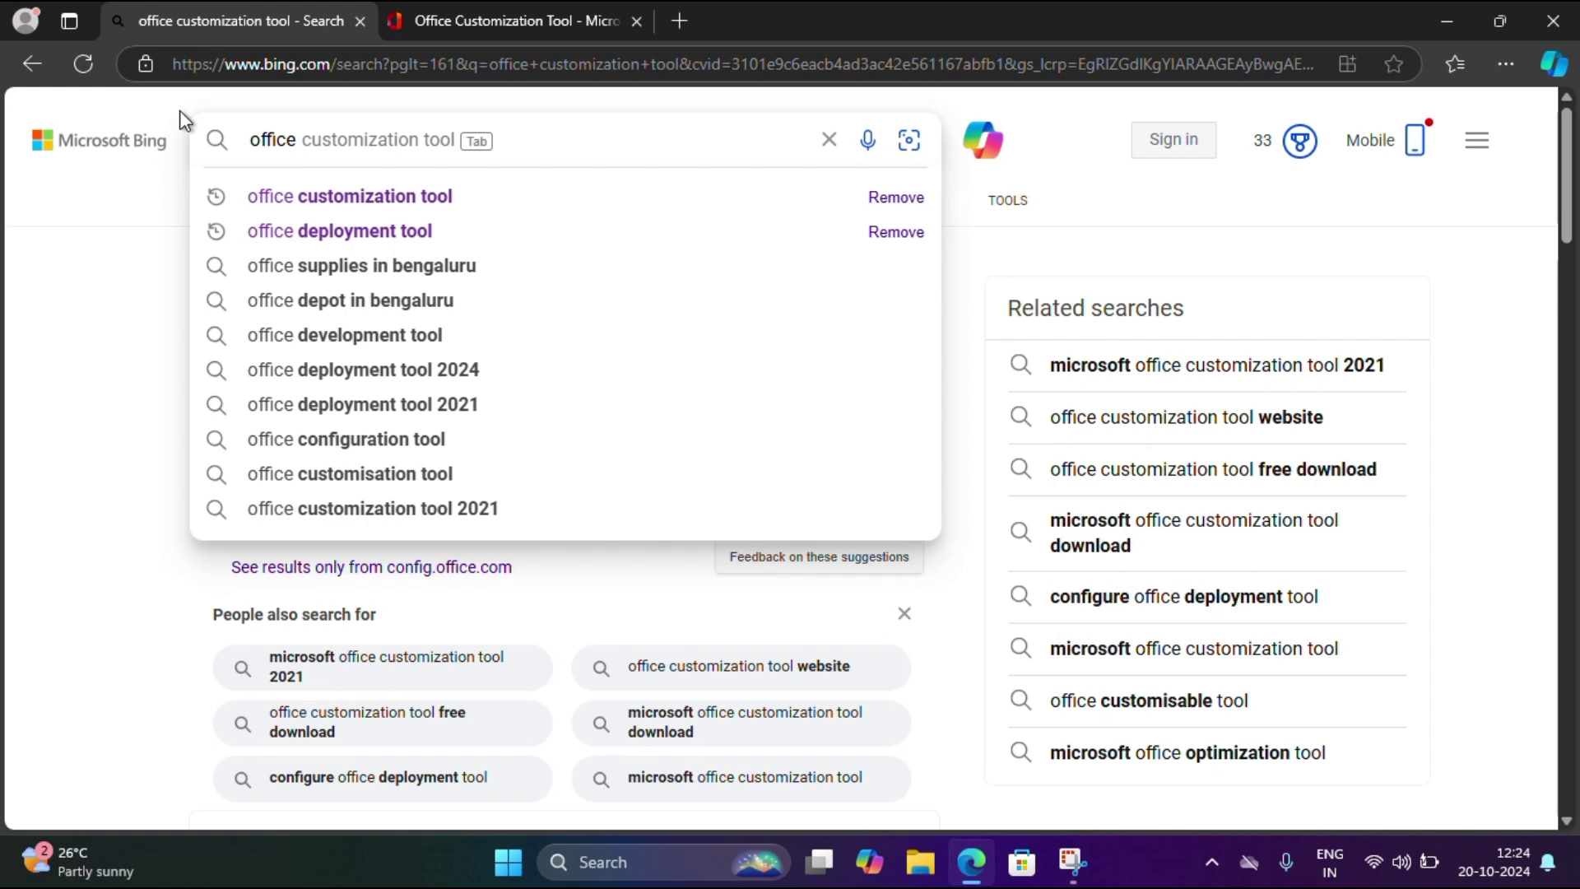
key(Down)
key(Down)
key(Return)
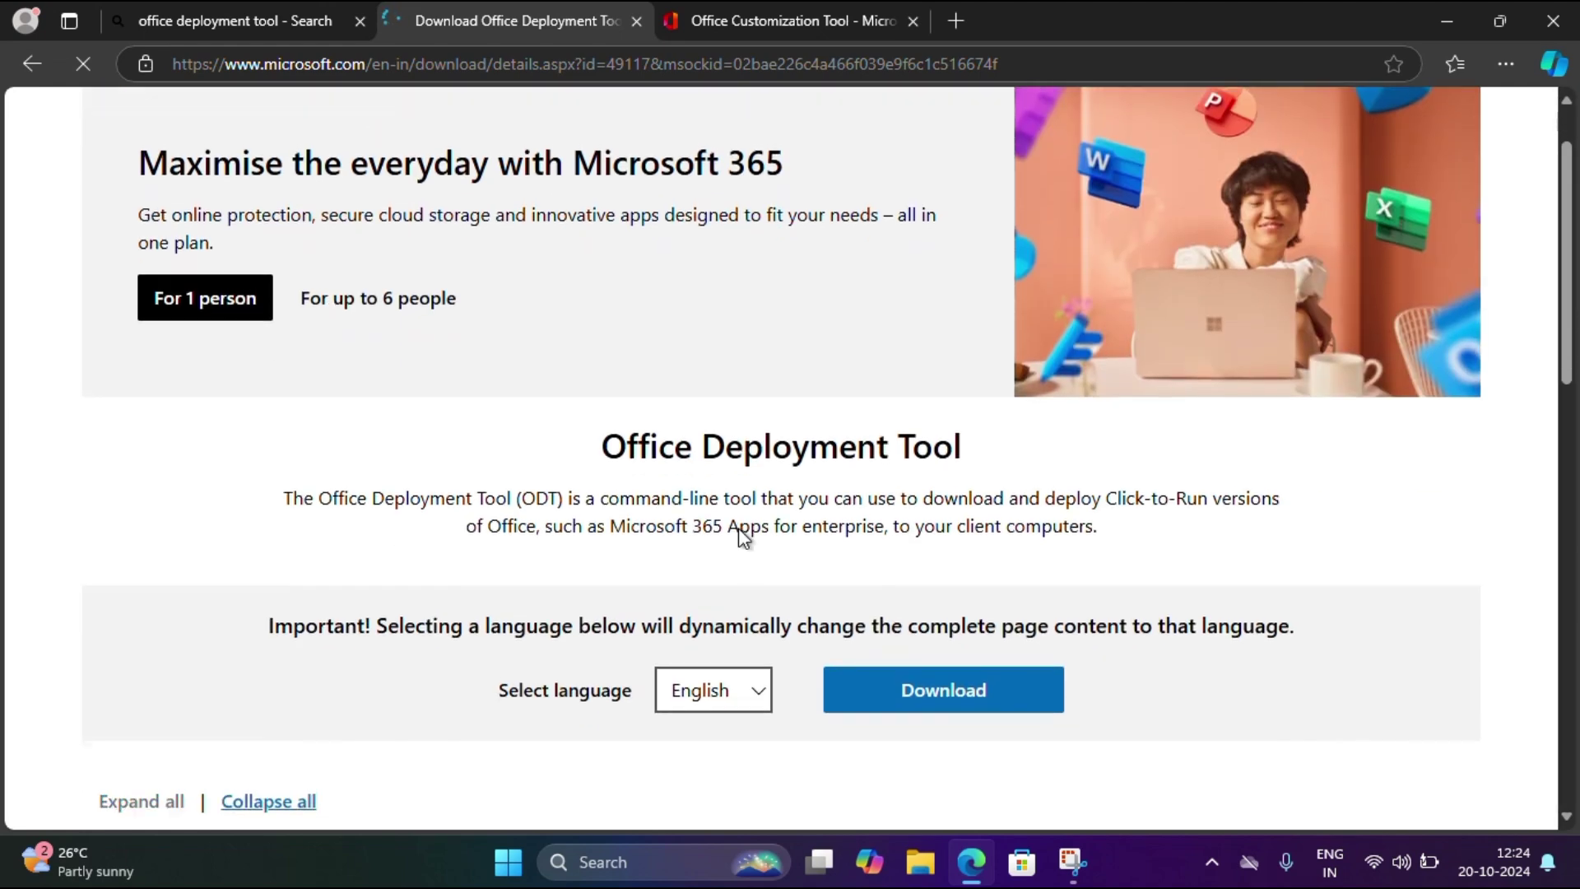
scroll(738, 527, down, 3)
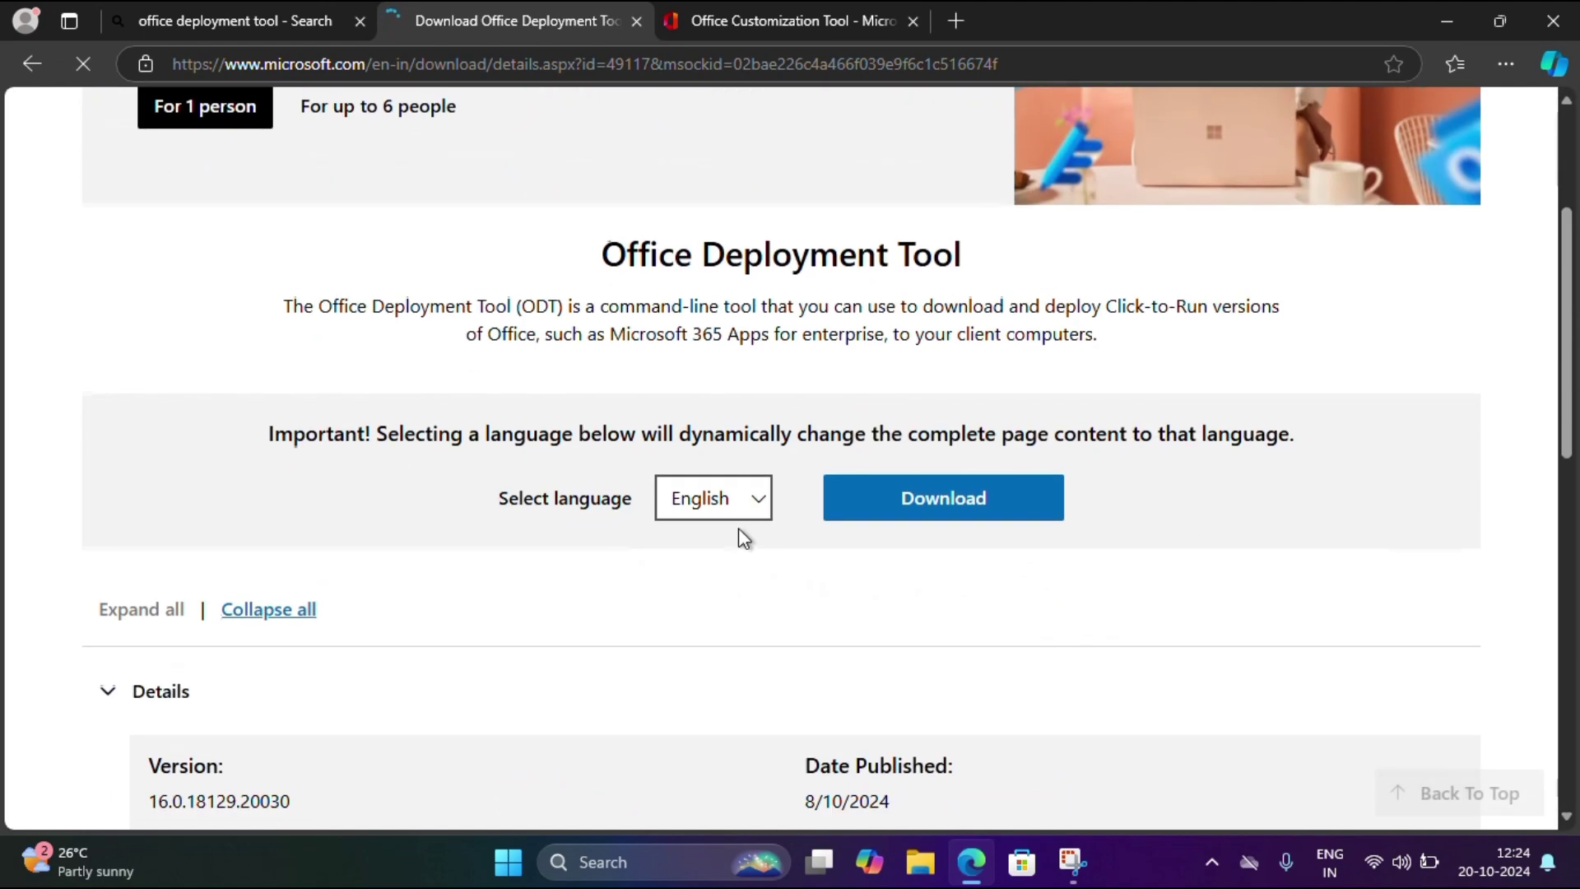
Download officedeploymenttool_18129-20030.exe from the Download Center and open File Explorer
click(998, 505)
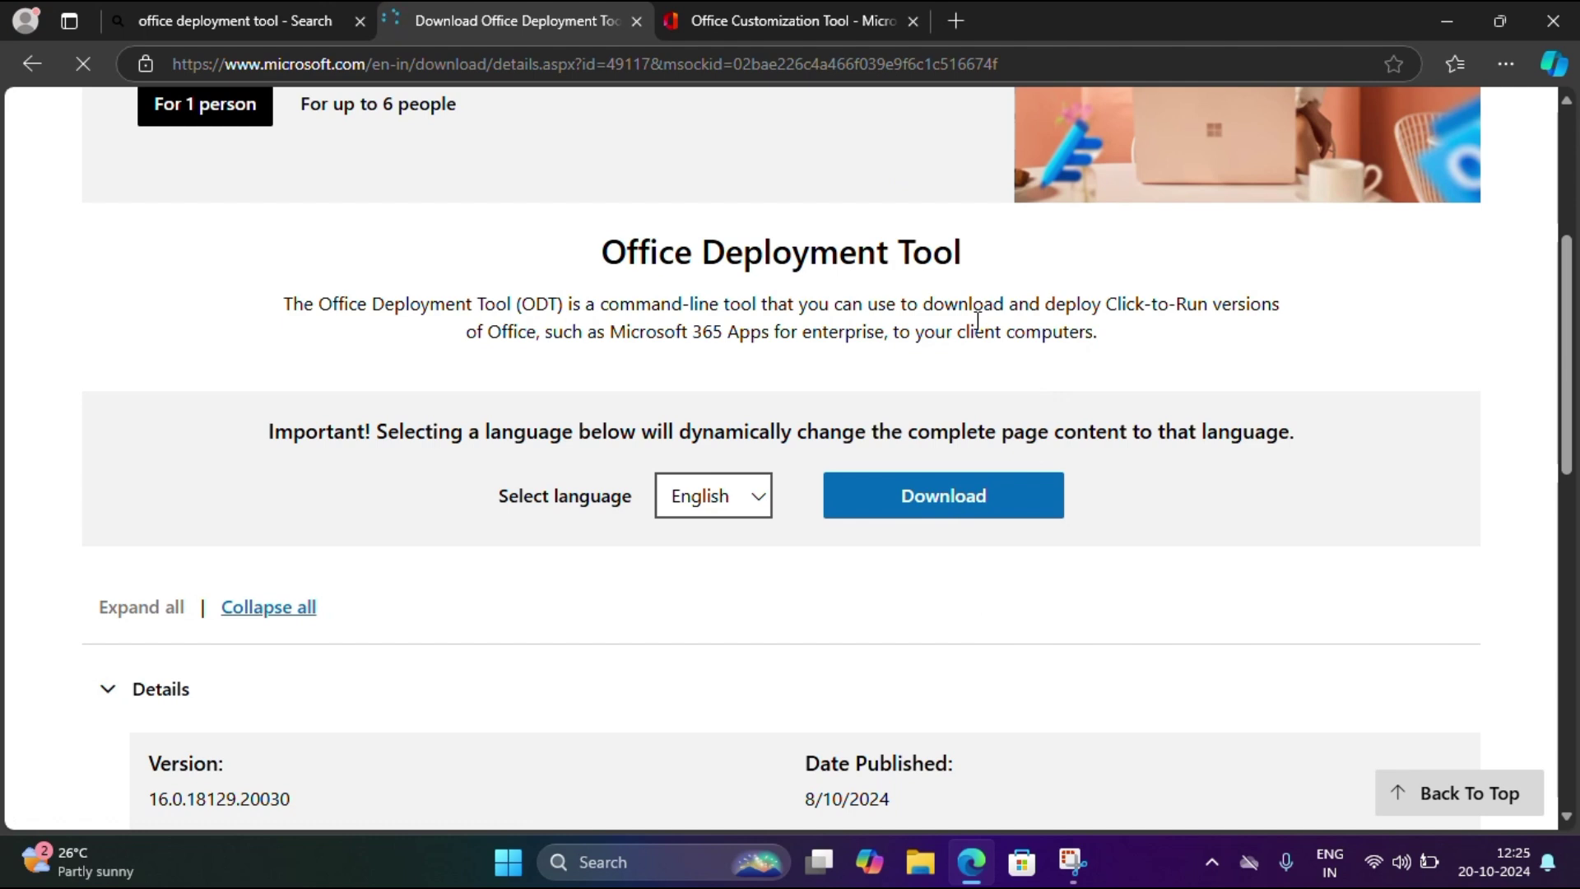
click(943, 494)
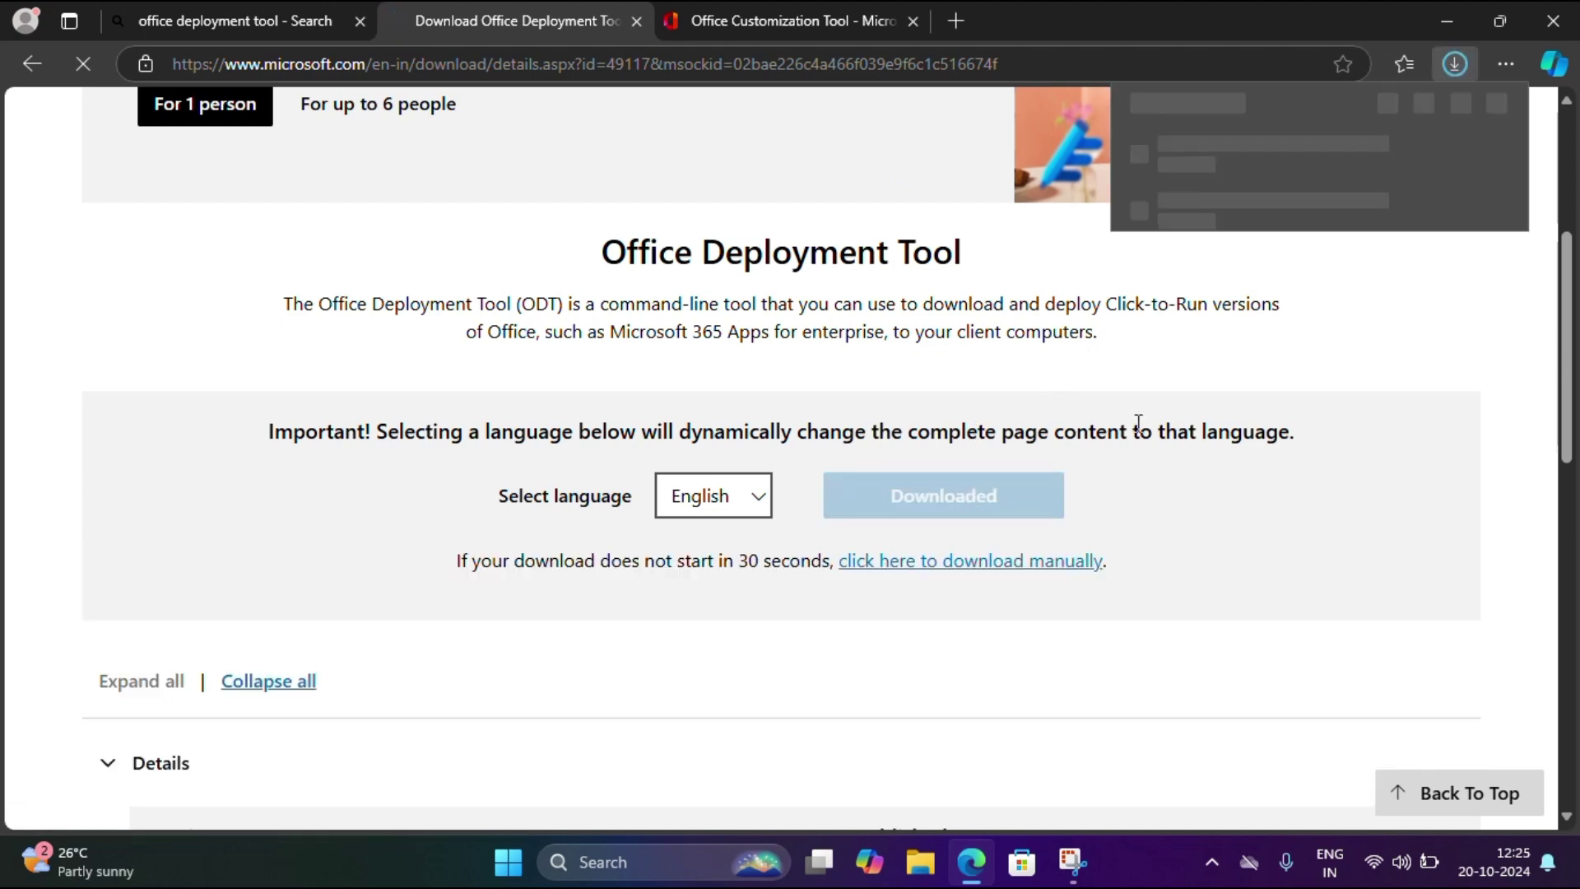
mouse_move(1259, 140)
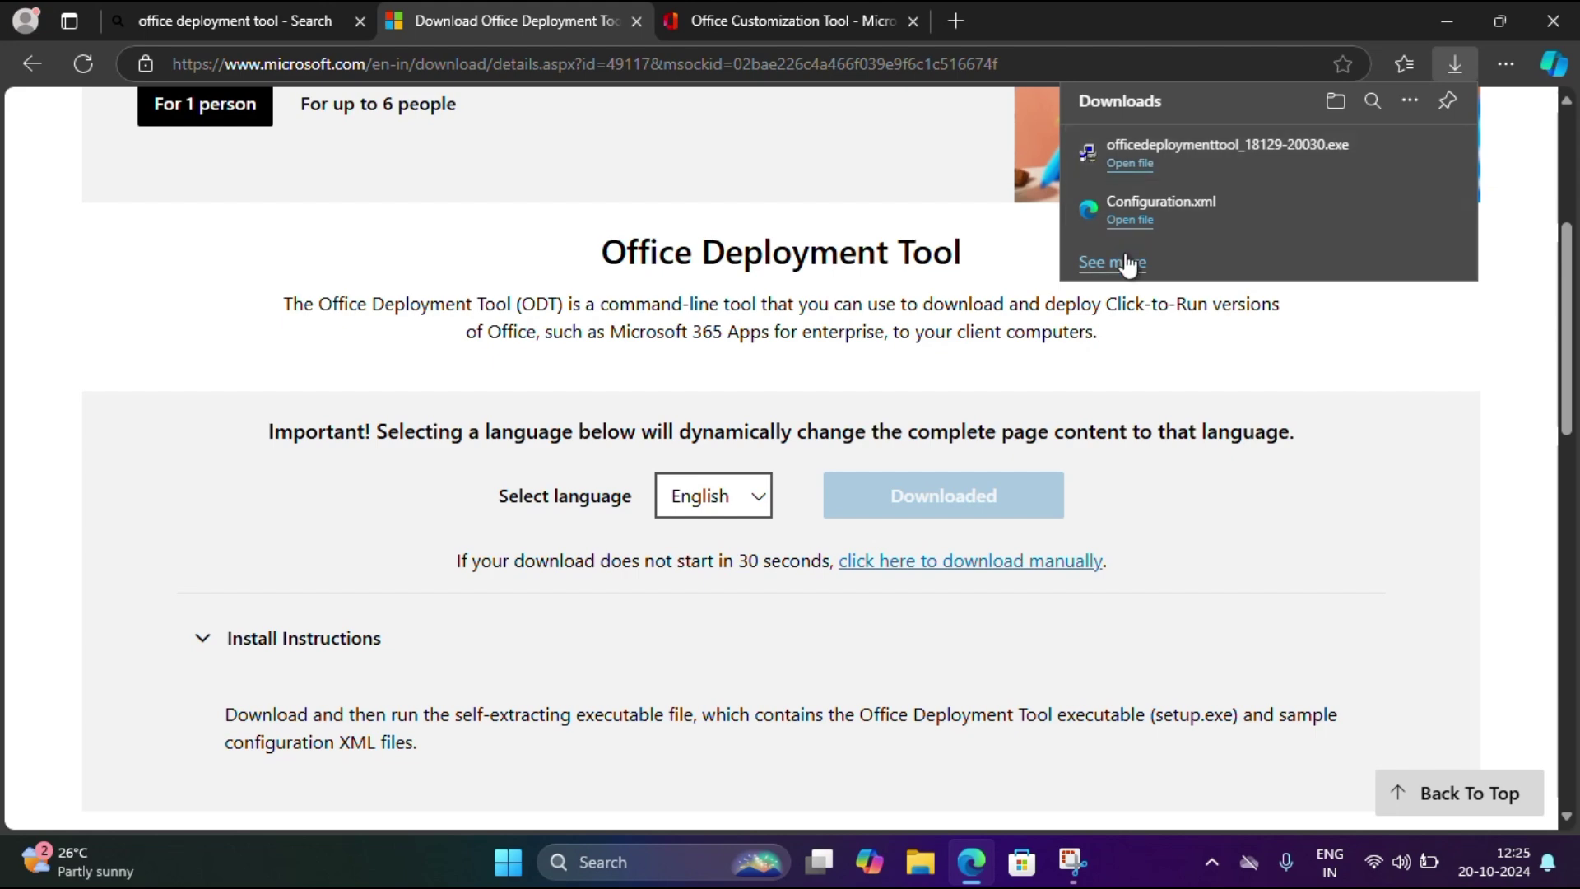
key(super+e)
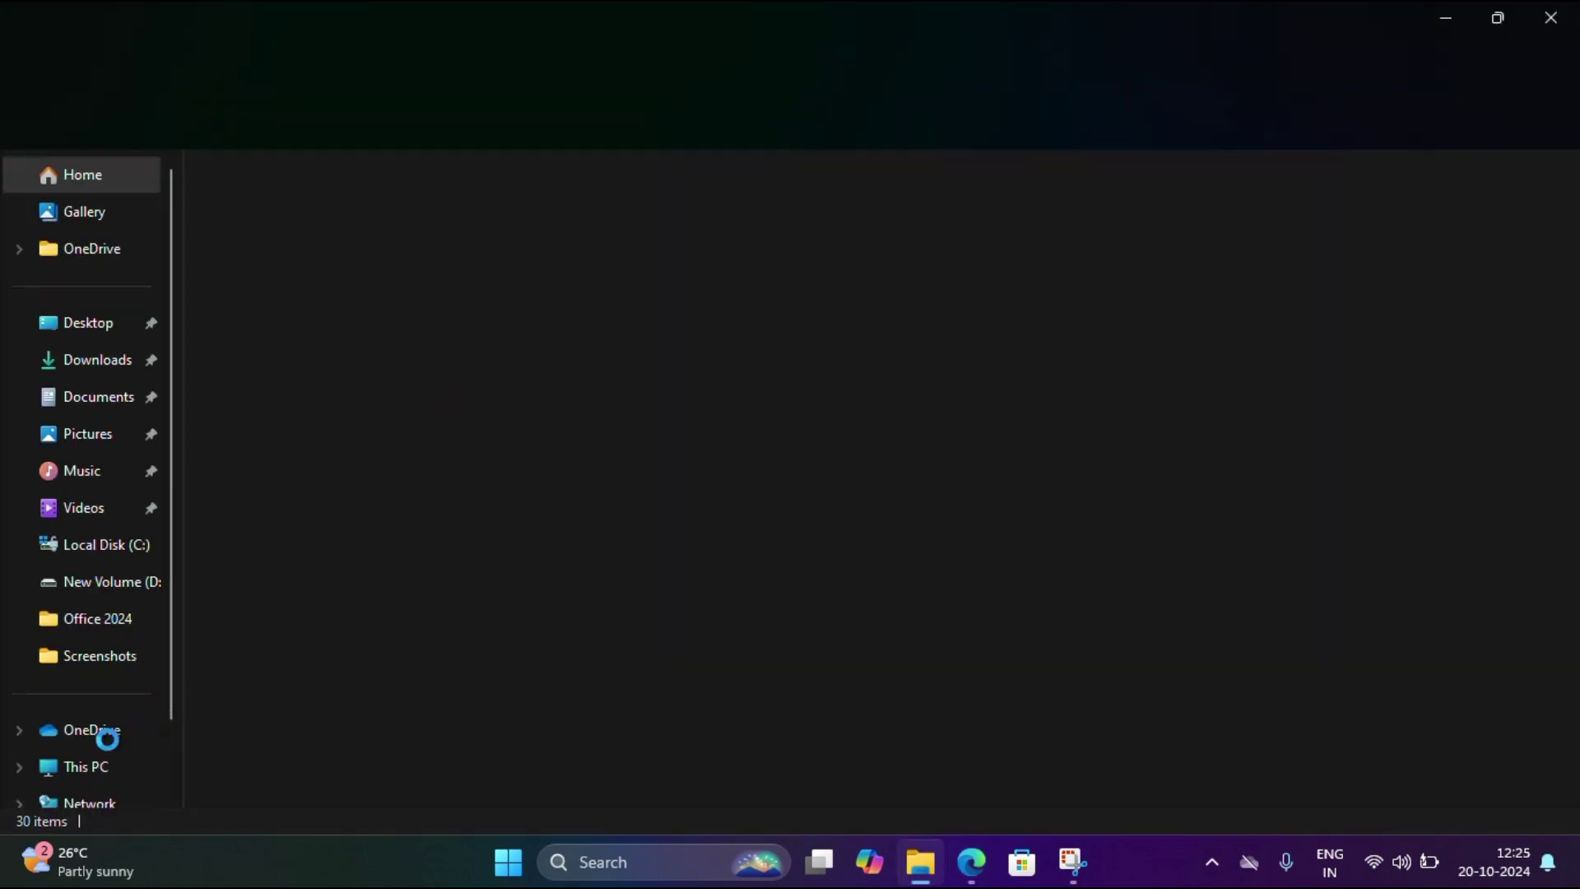
Create a new folder named 'Office 2024' in Downloads
click(113, 362)
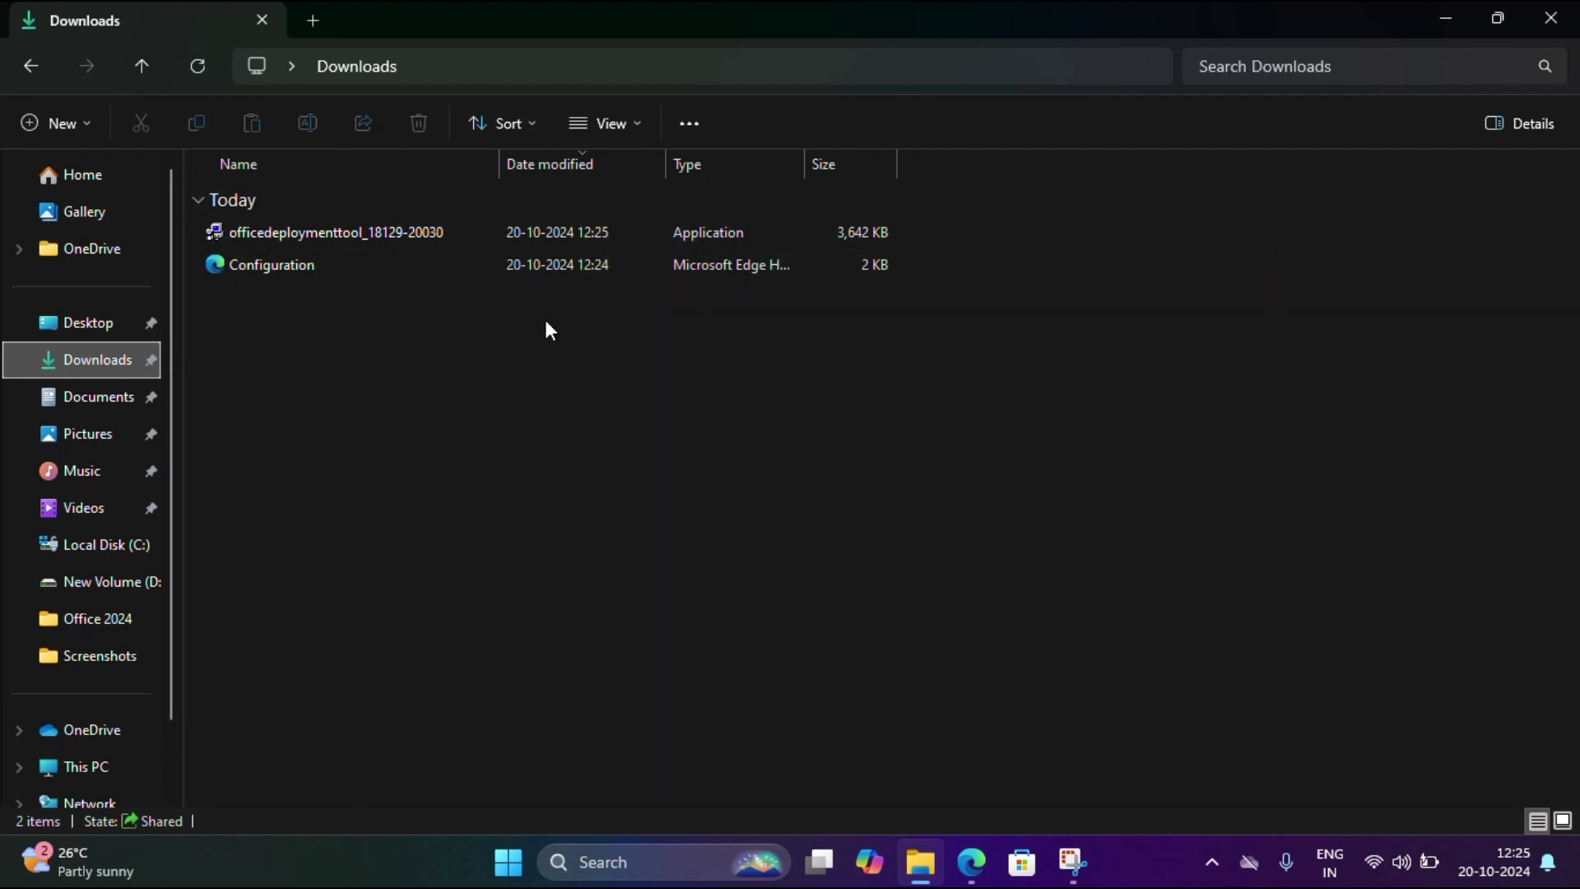
right_click(376, 335)
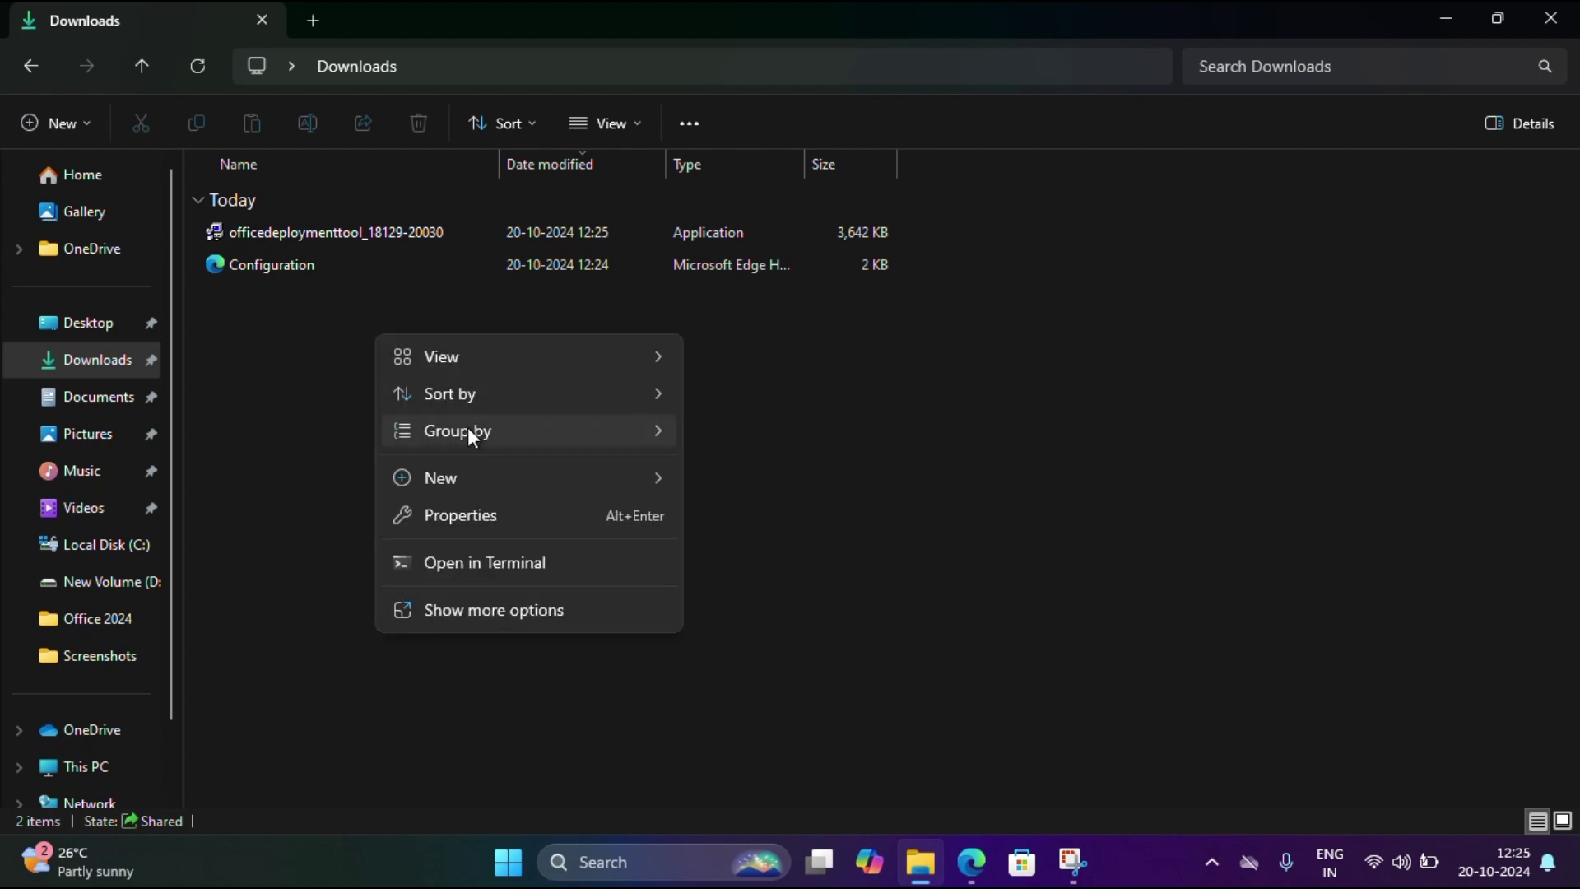
key(ctrl+shift+n)
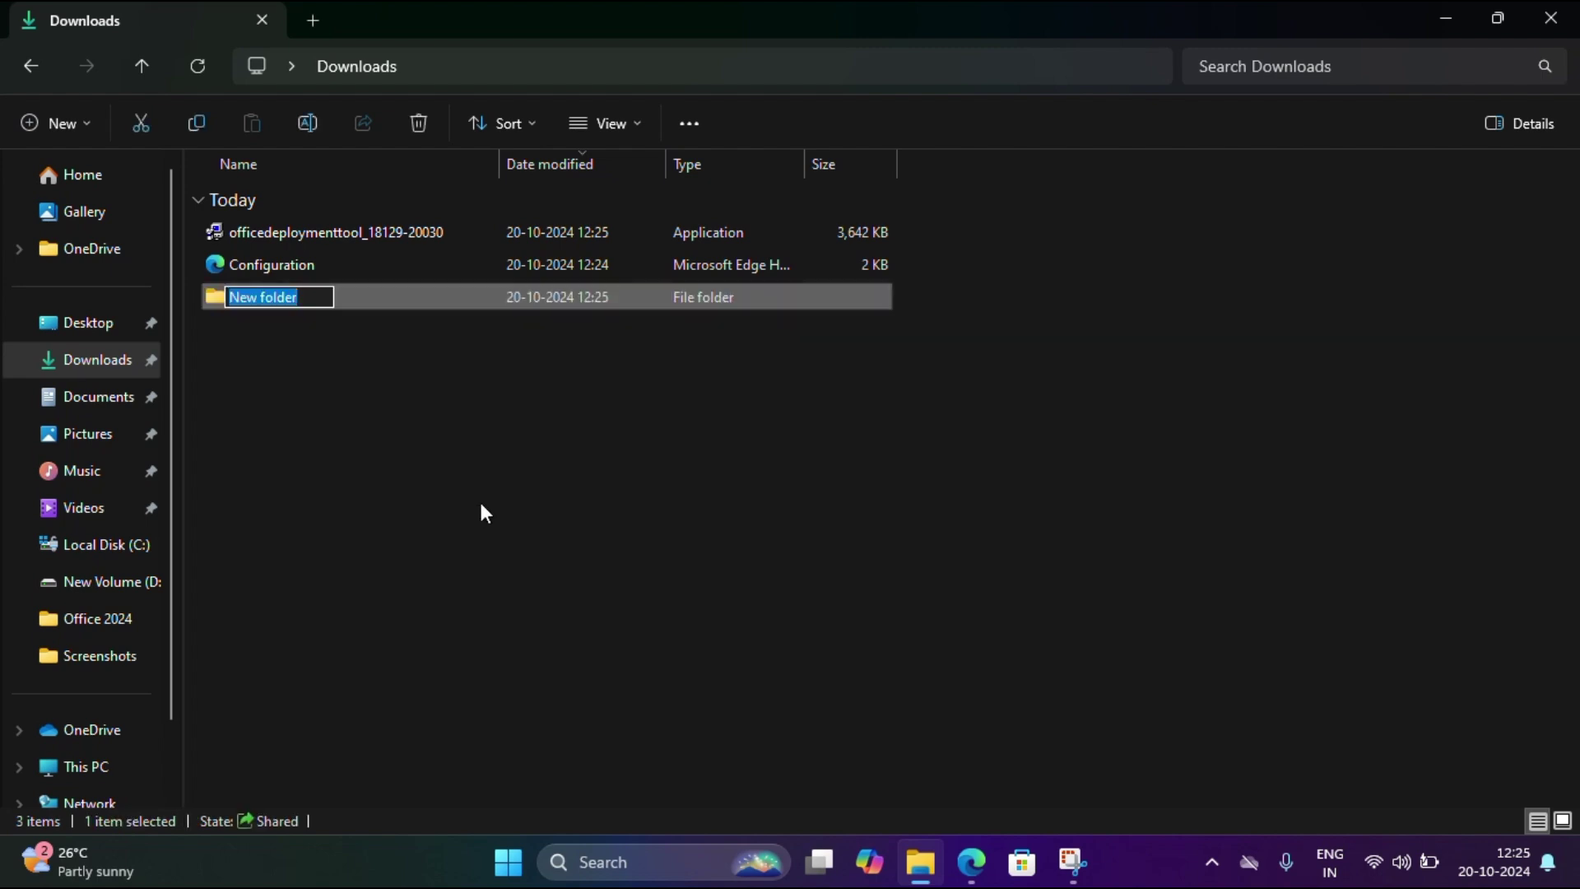
text(Offi)
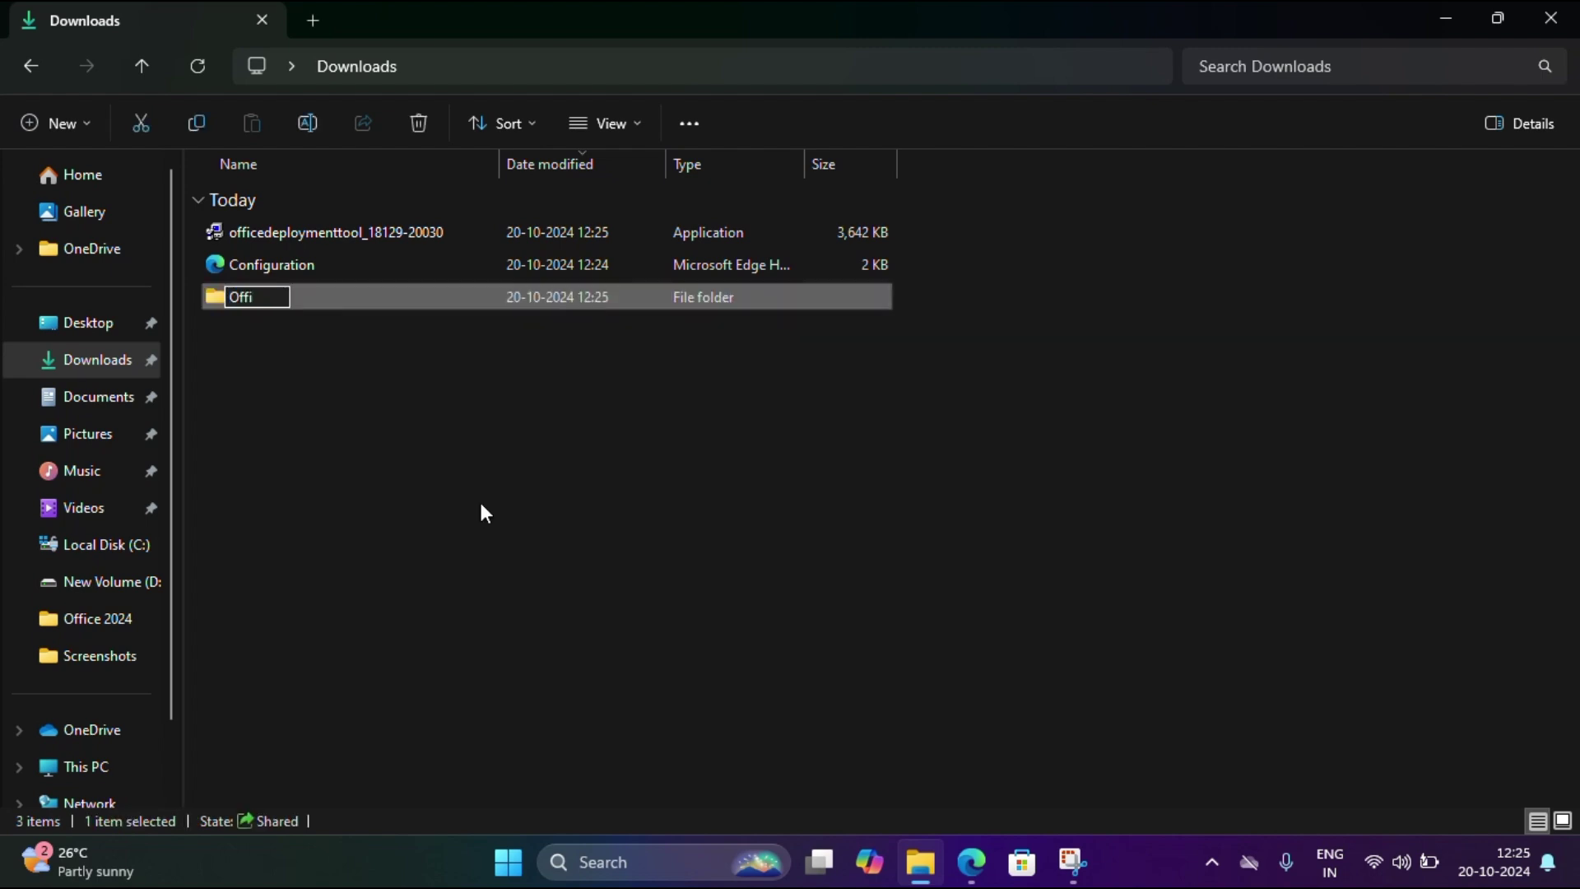
text(ce 2024)
click(354, 362)
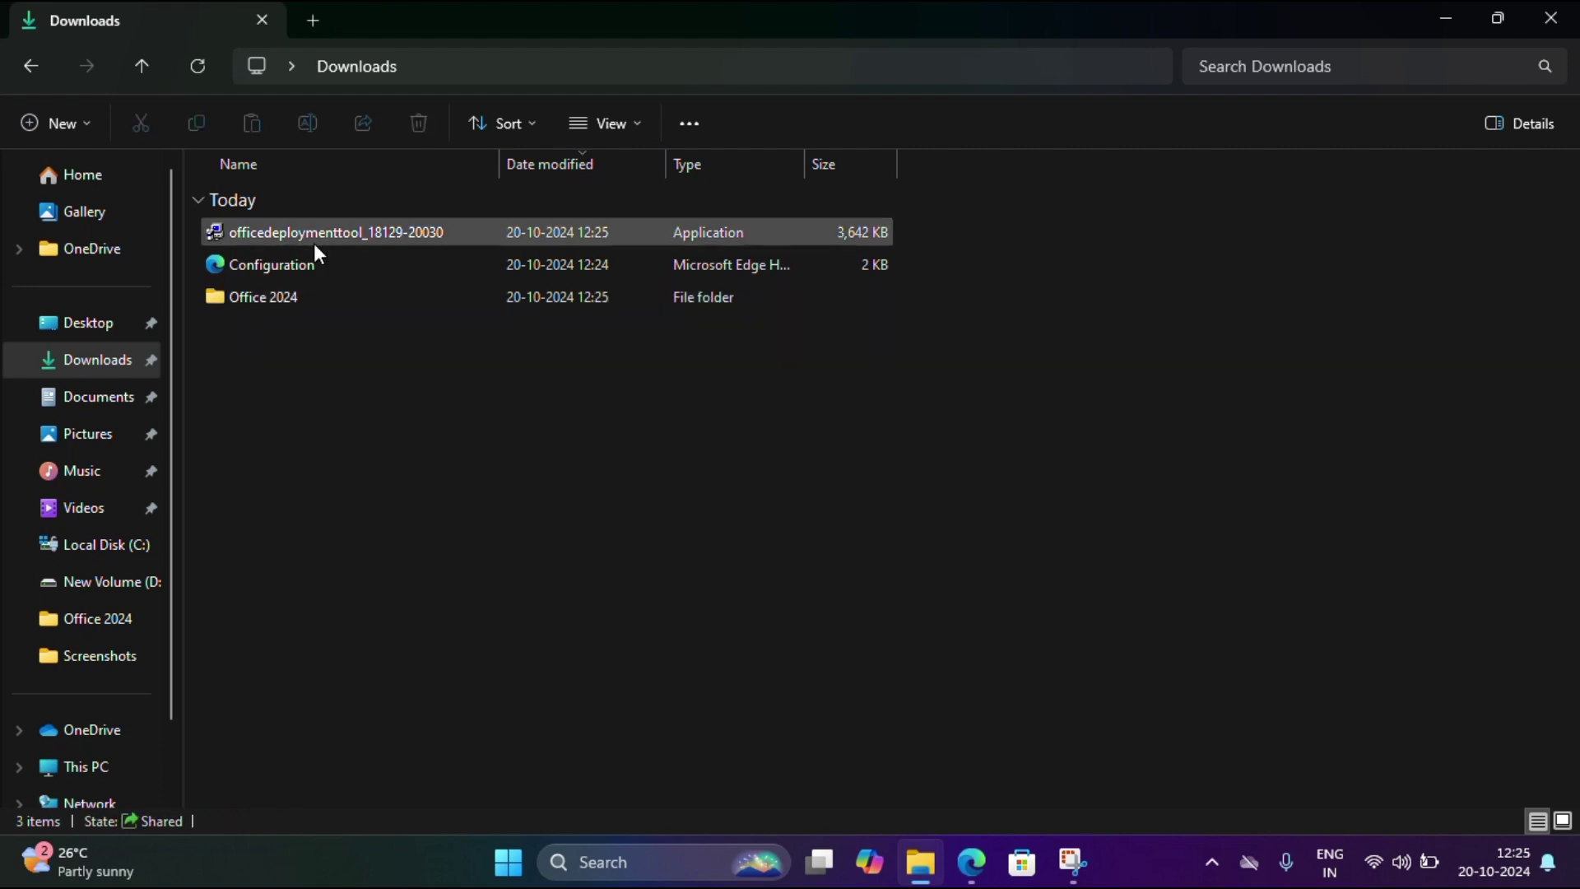
Move the Configuration file and officedeploymenttool into the Office 2024 folder
click(265, 235)
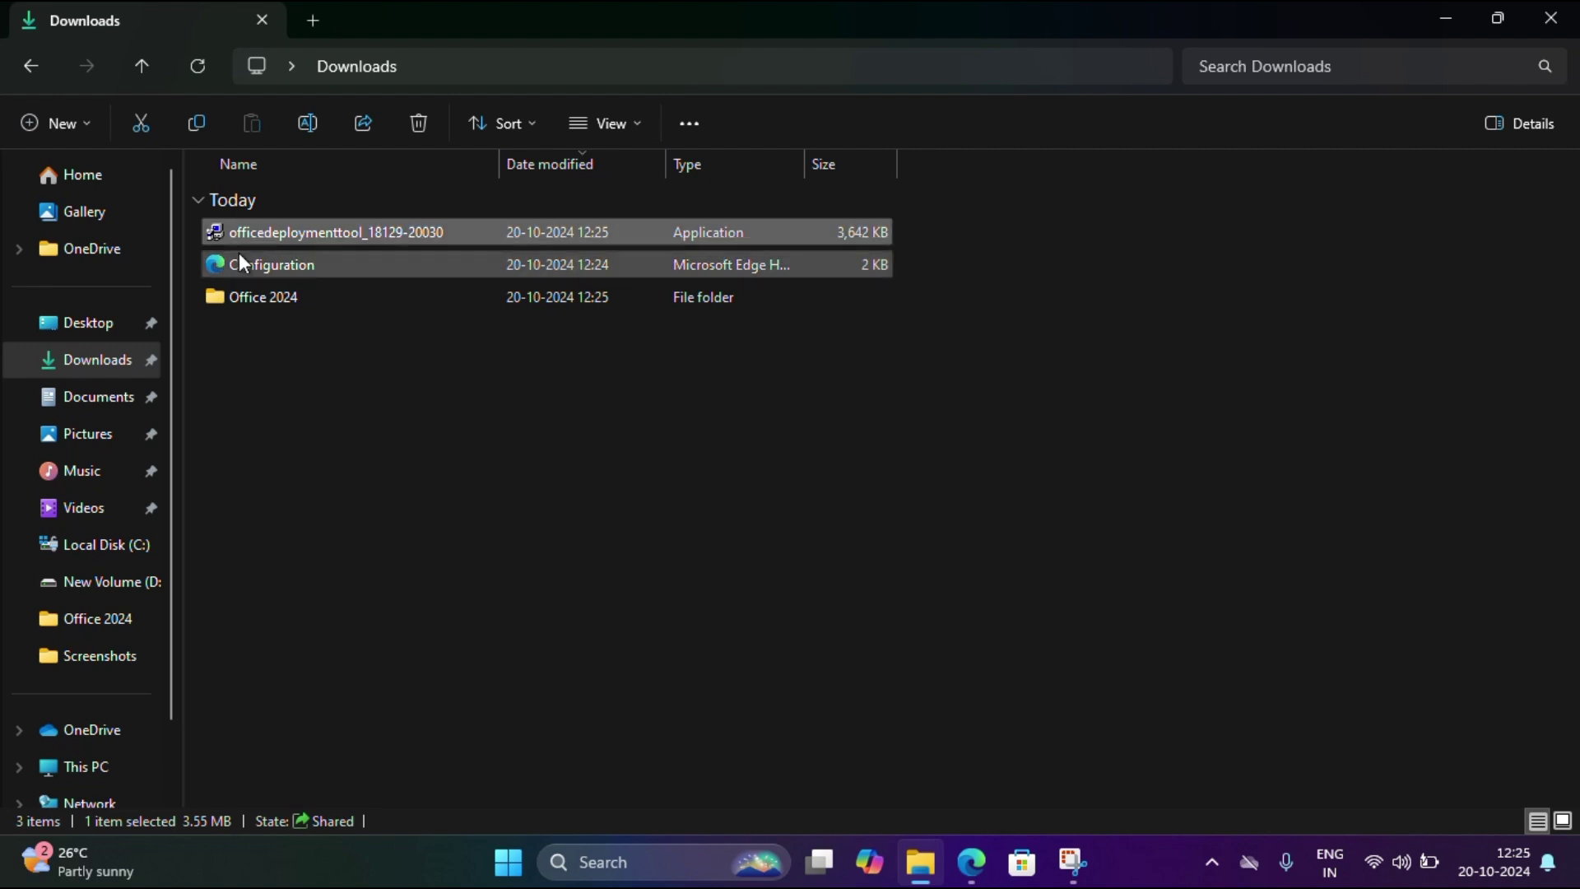
ctrl+click(242, 250)
click(316, 318)
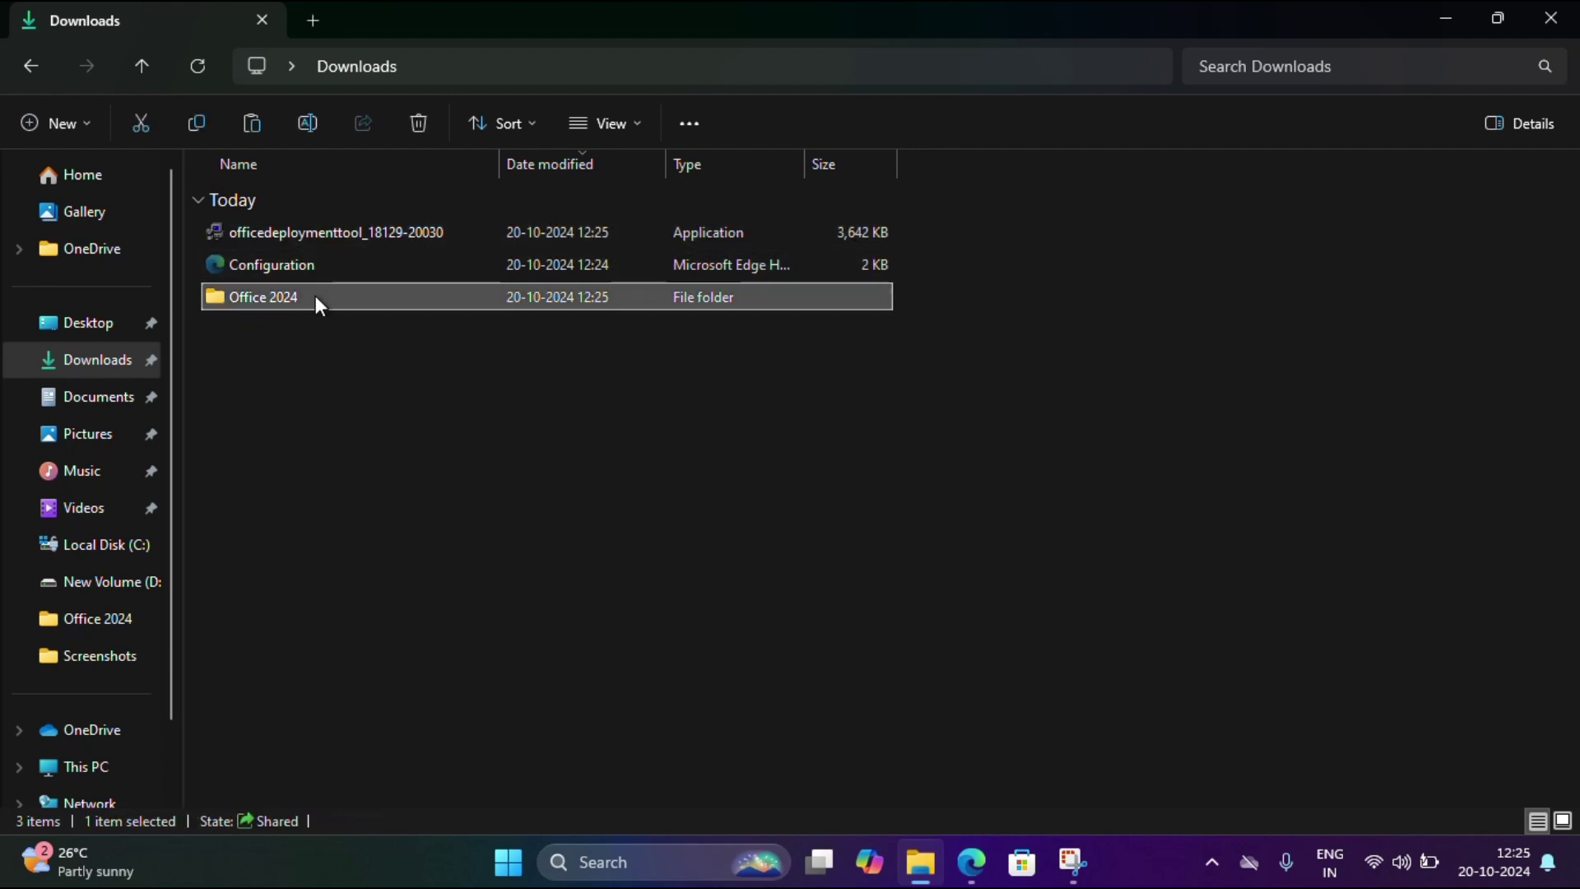
double_click(314, 294)
key(ctrl+v)
click(363, 380)
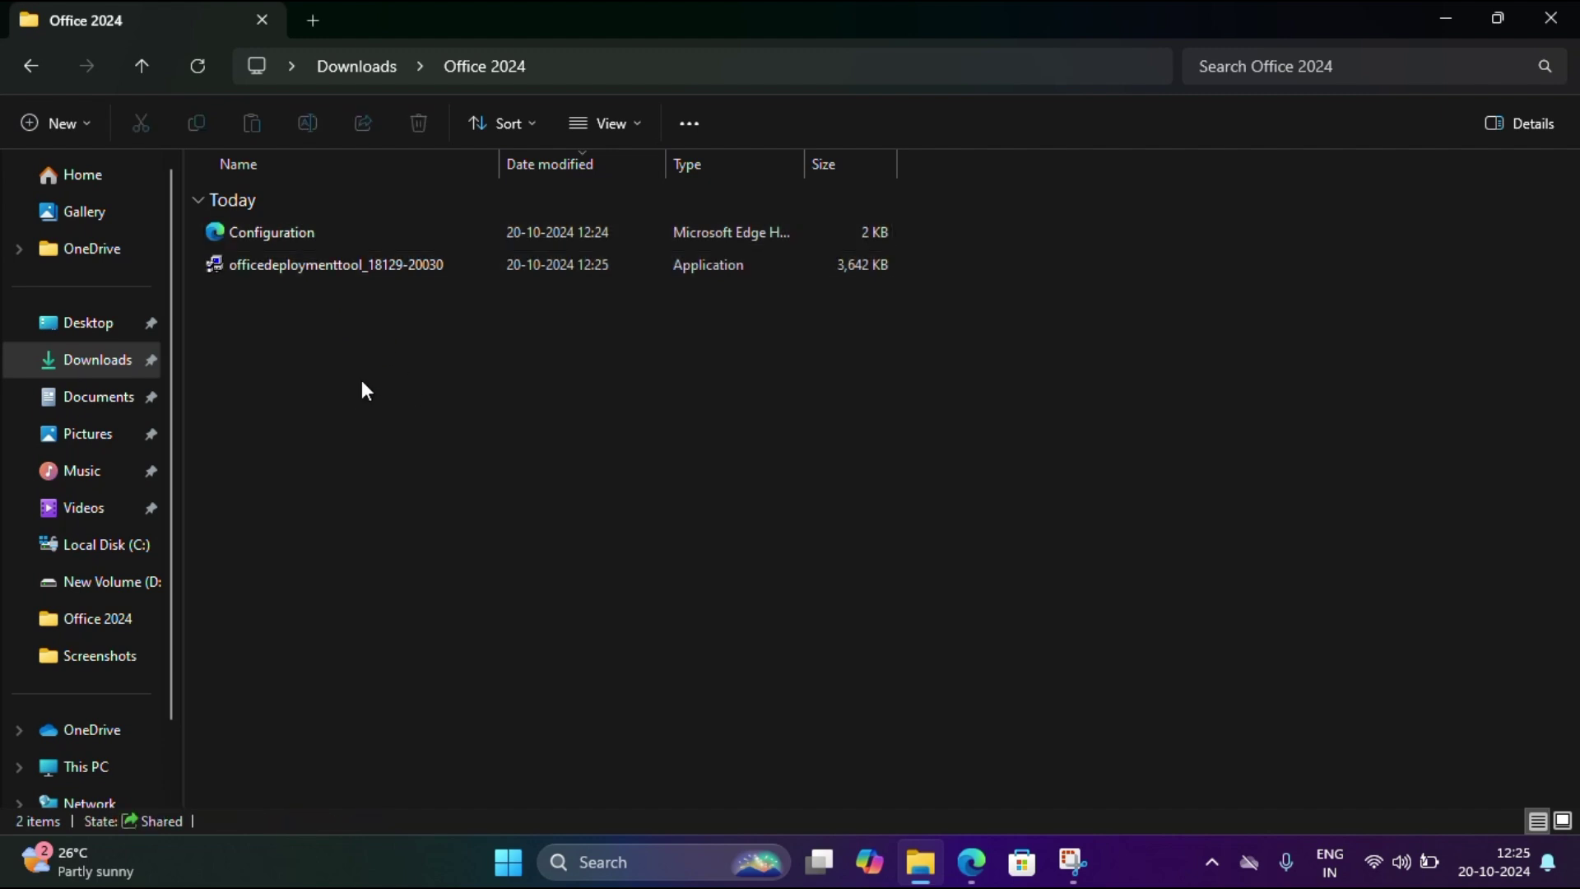
Run officedeploymenttool as administrator and accept its license terms
click(344, 272)
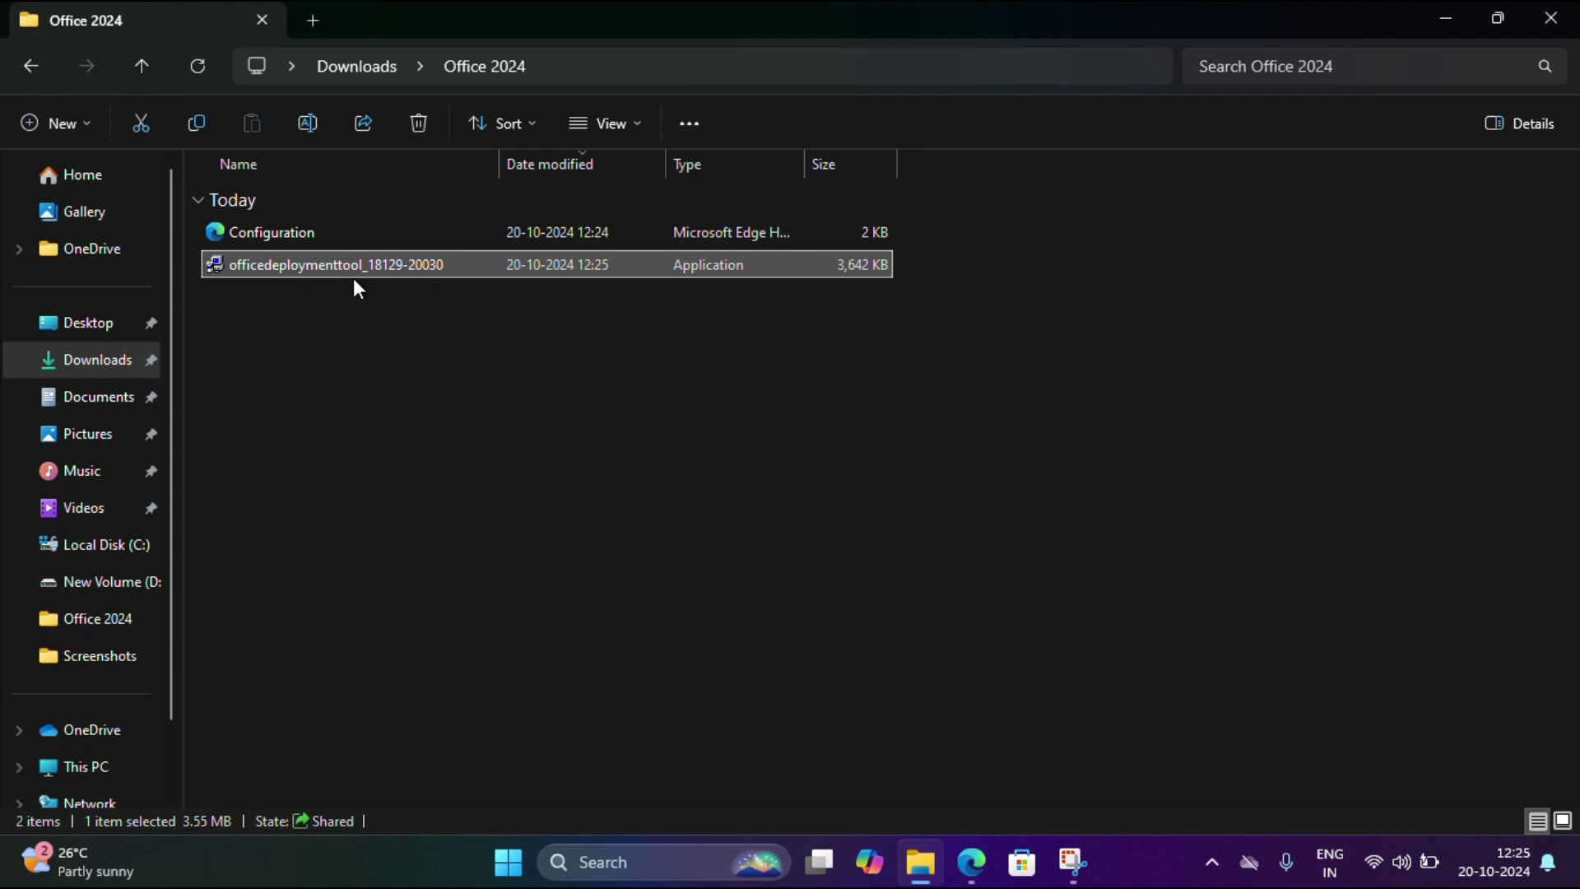
right_click(338, 260)
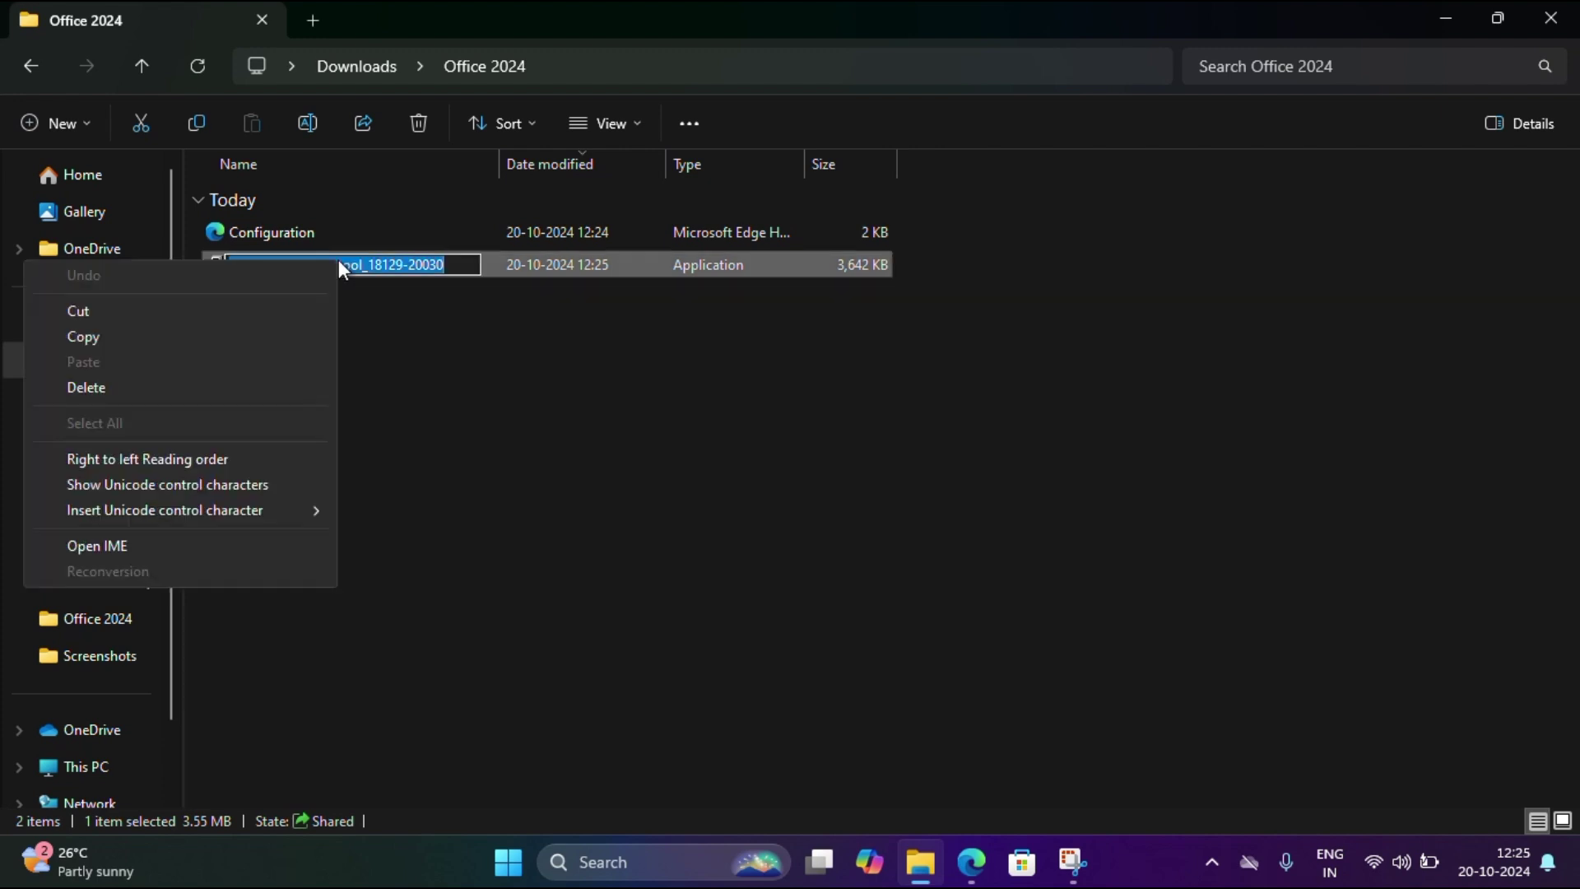
click(362, 268)
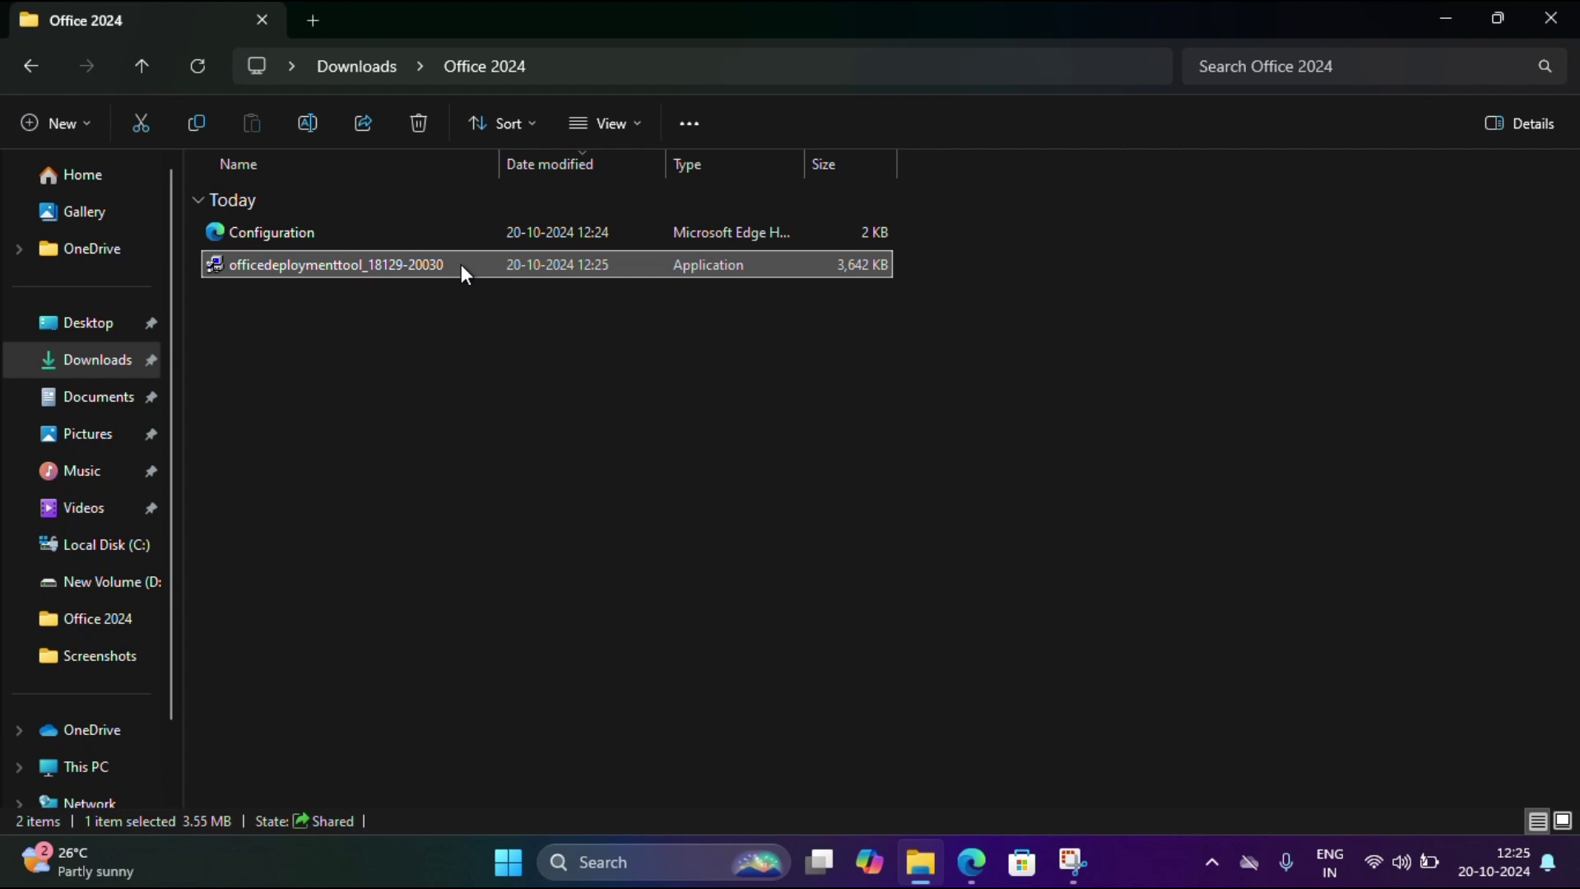
right_click(461, 264)
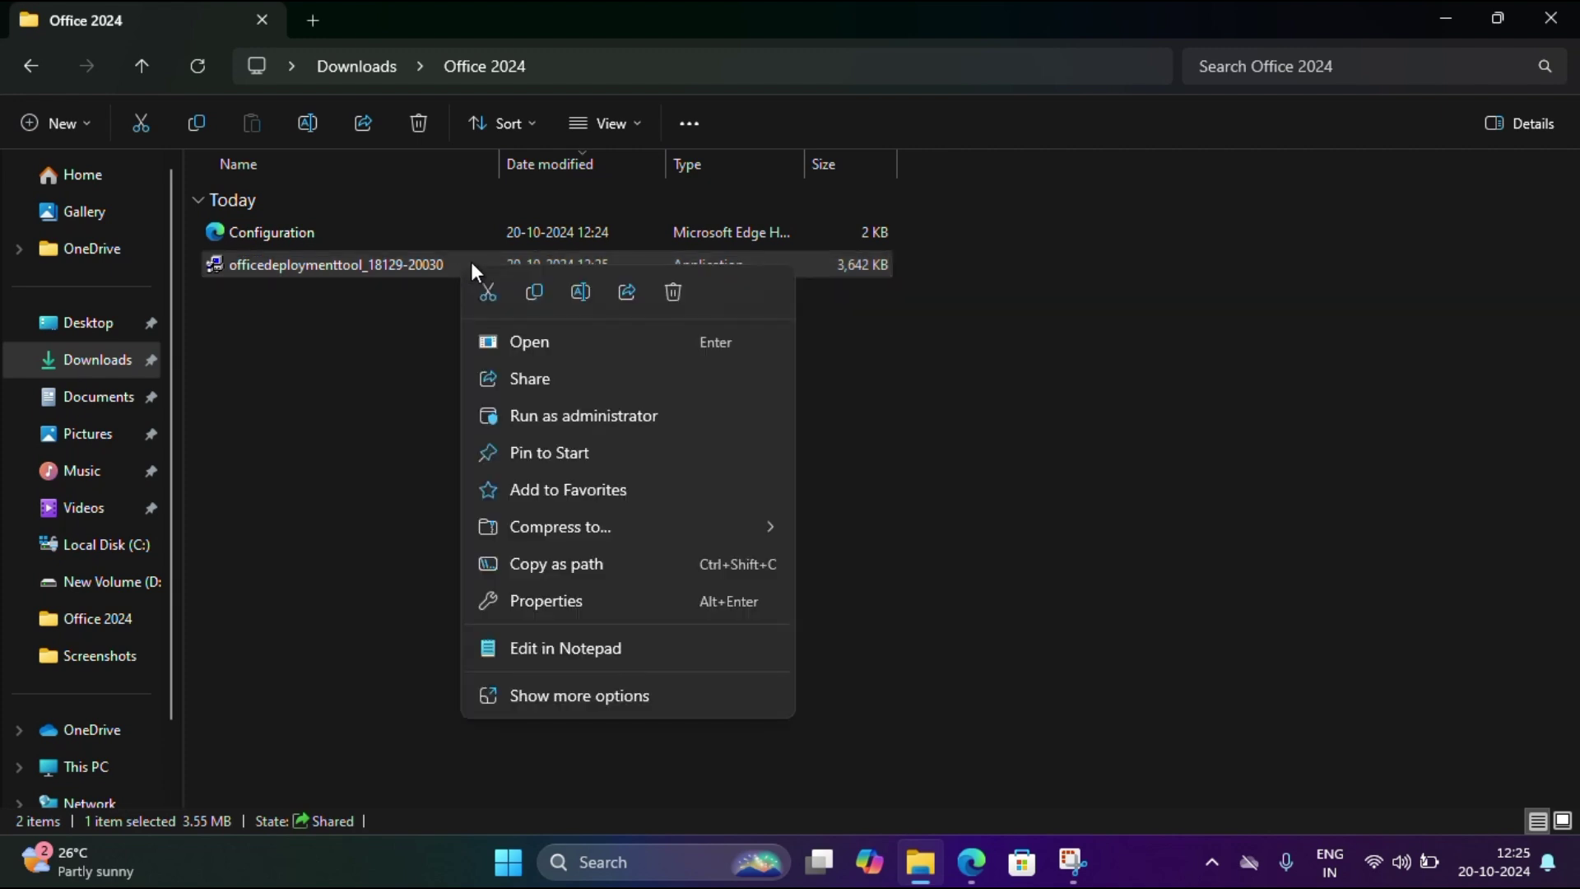
click(535, 418)
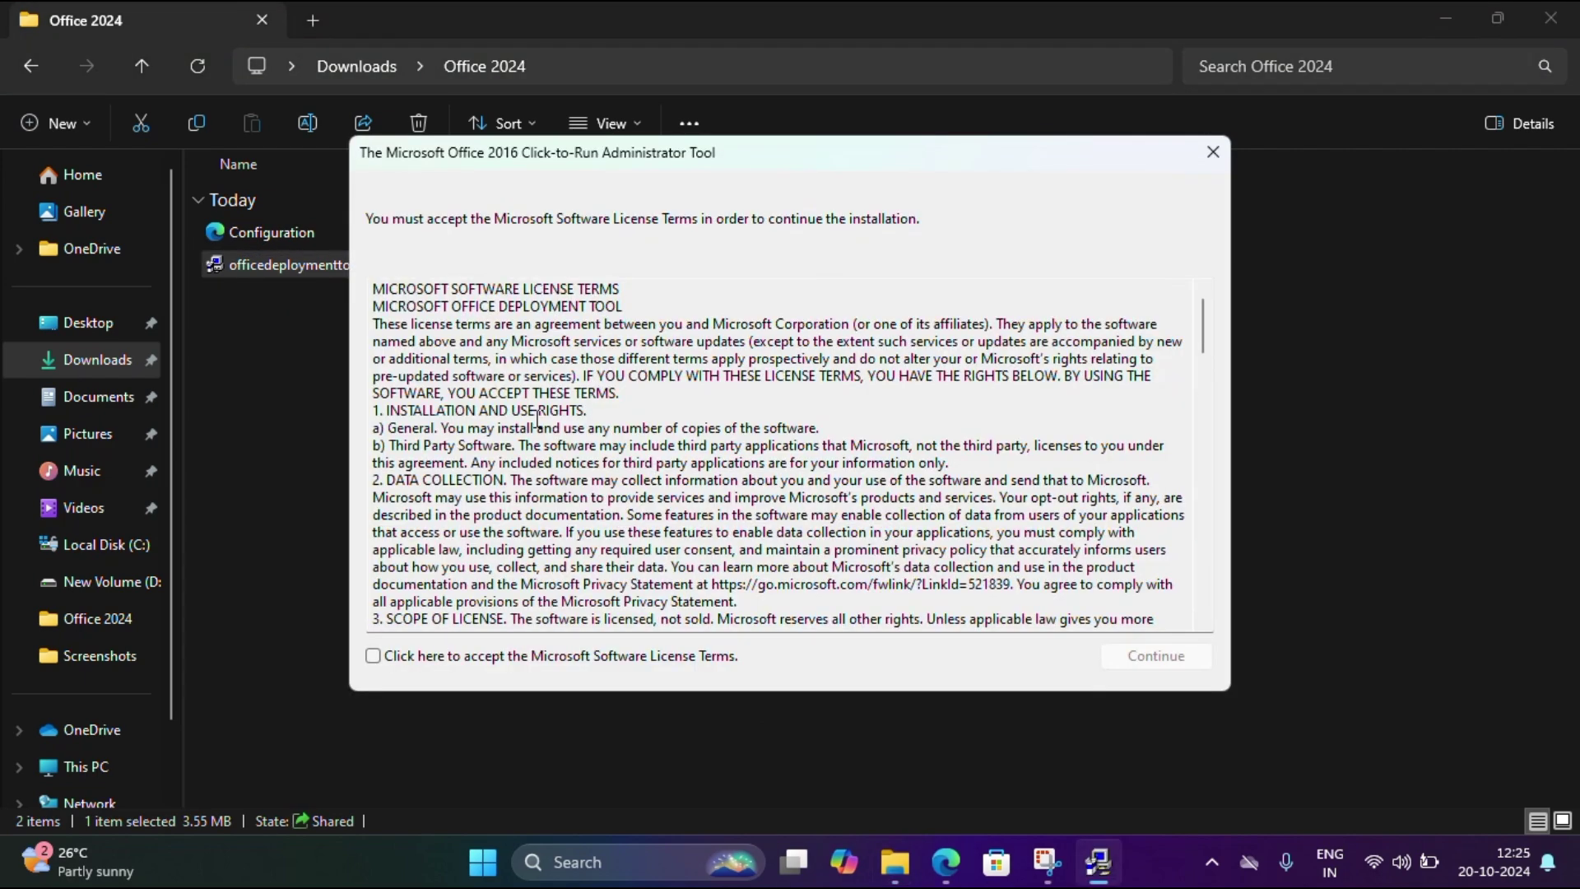
click(477, 652)
click(1157, 655)
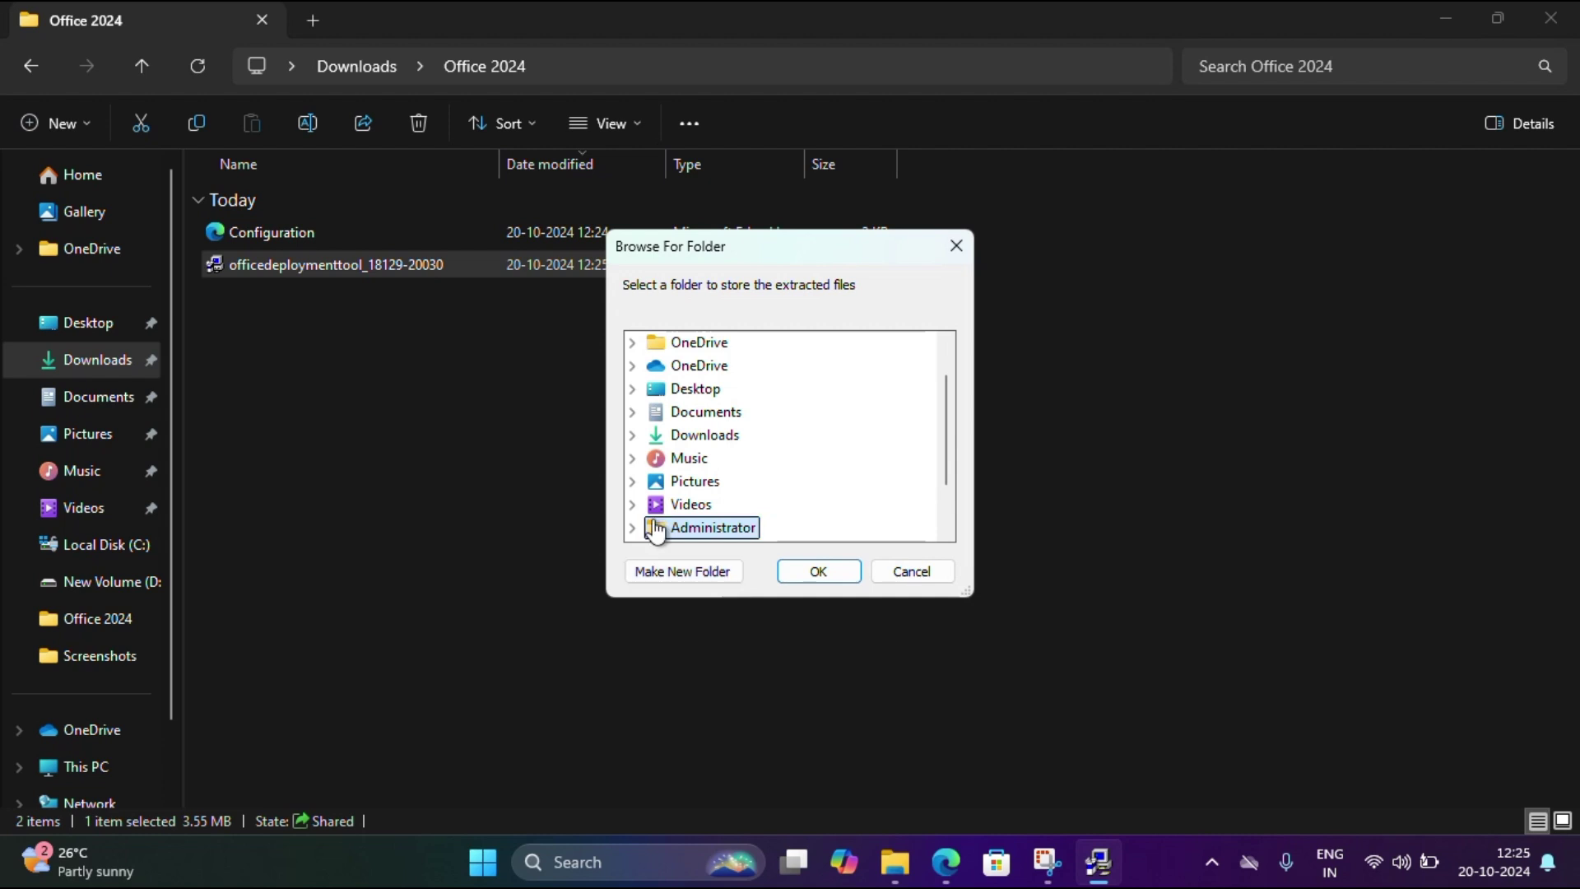
Extract the deployment tool's files into Downloads\Office 2024 and dismiss the success message
click(704, 435)
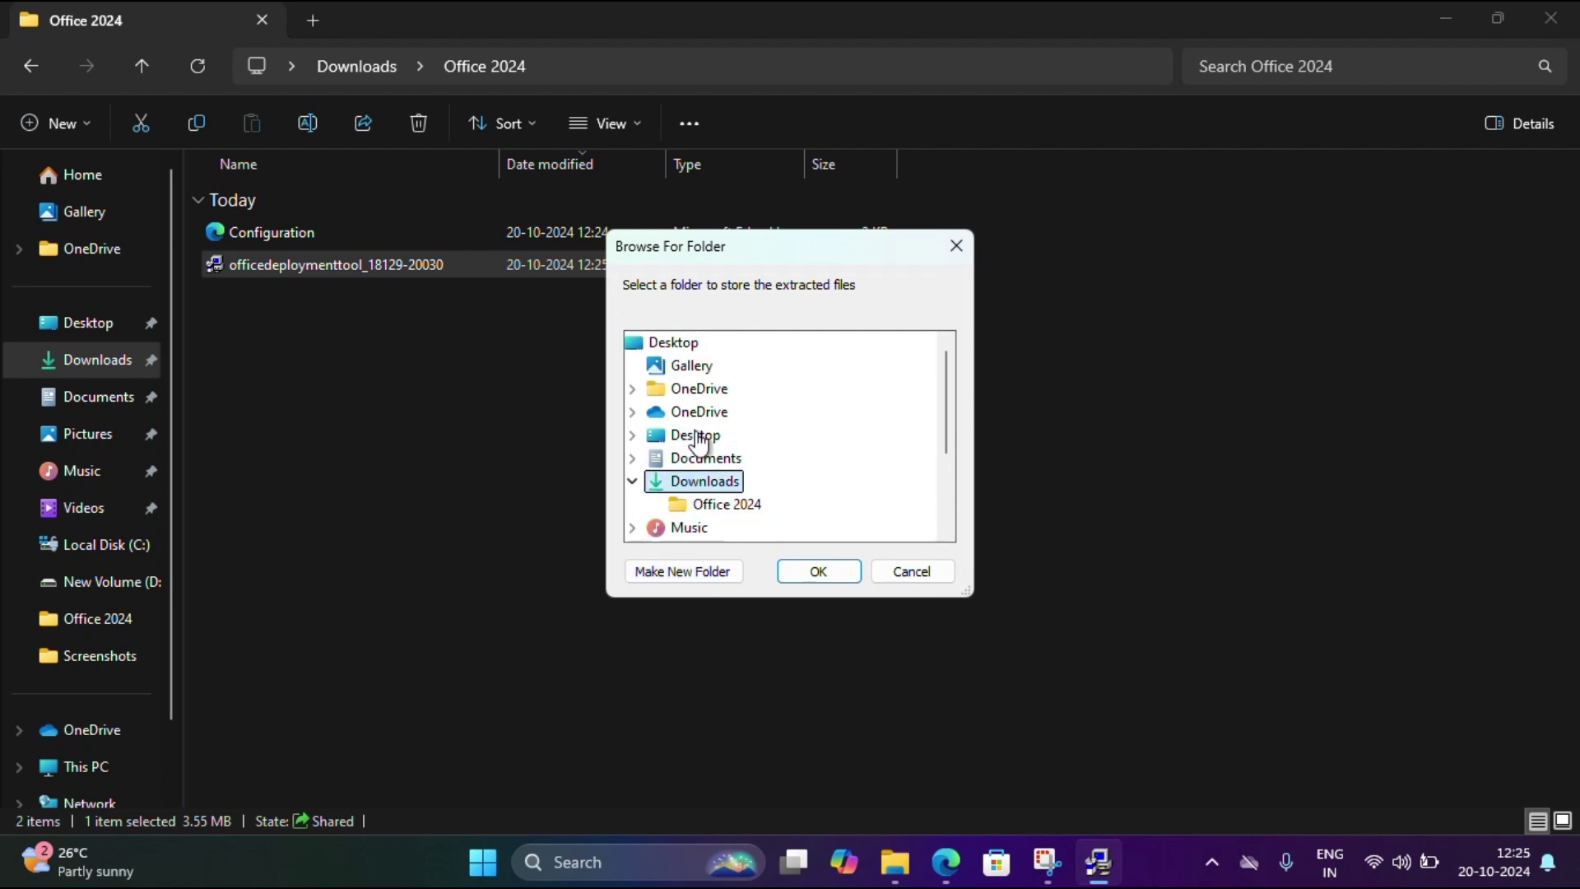
click(721, 505)
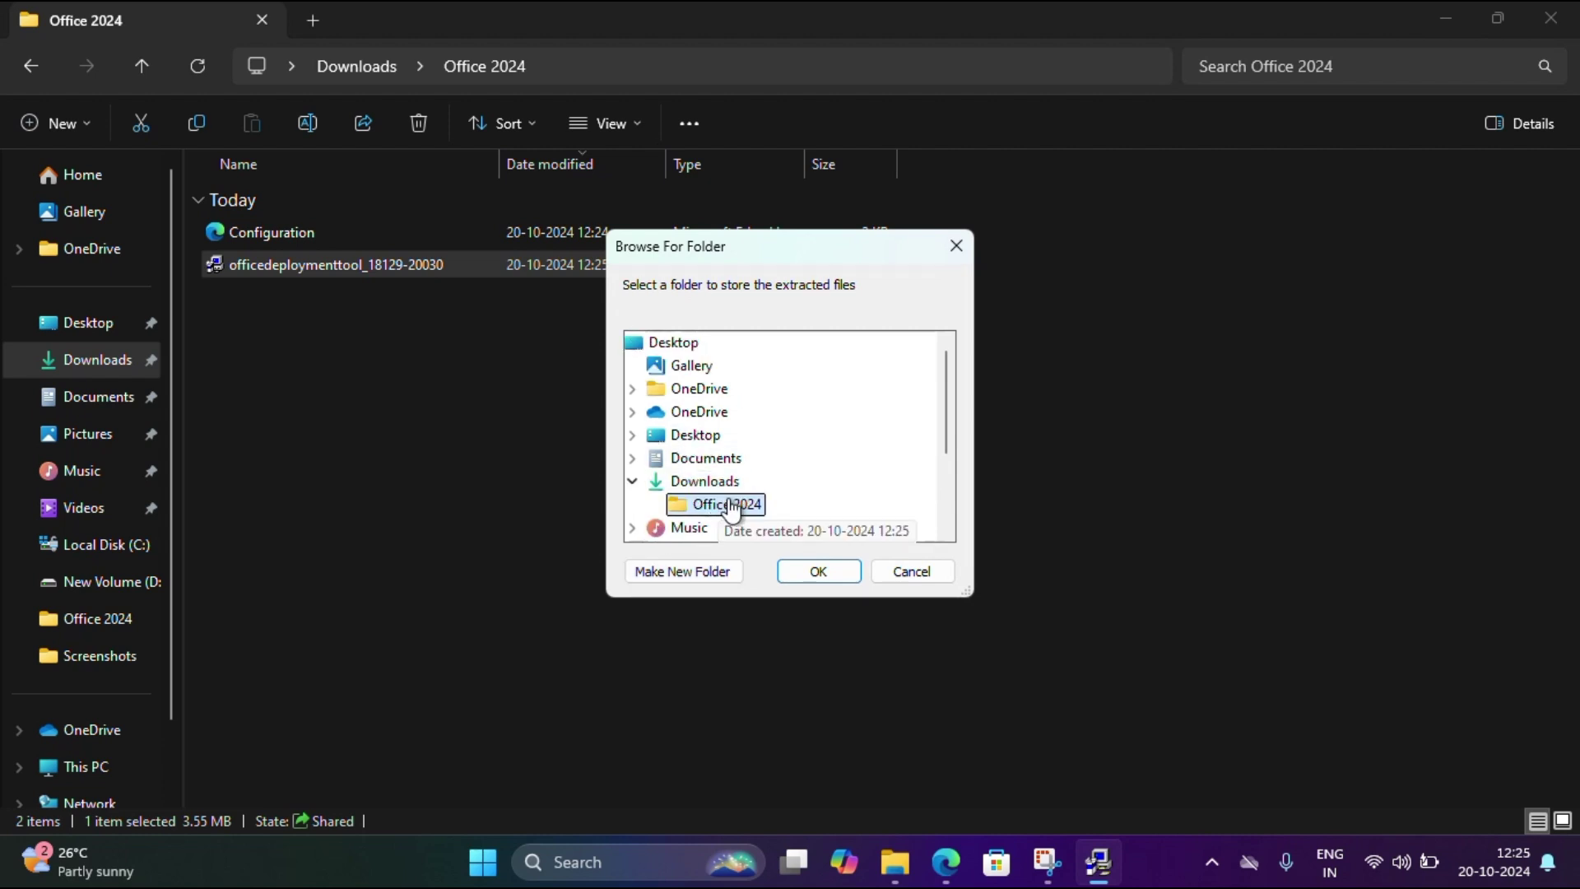
click(818, 575)
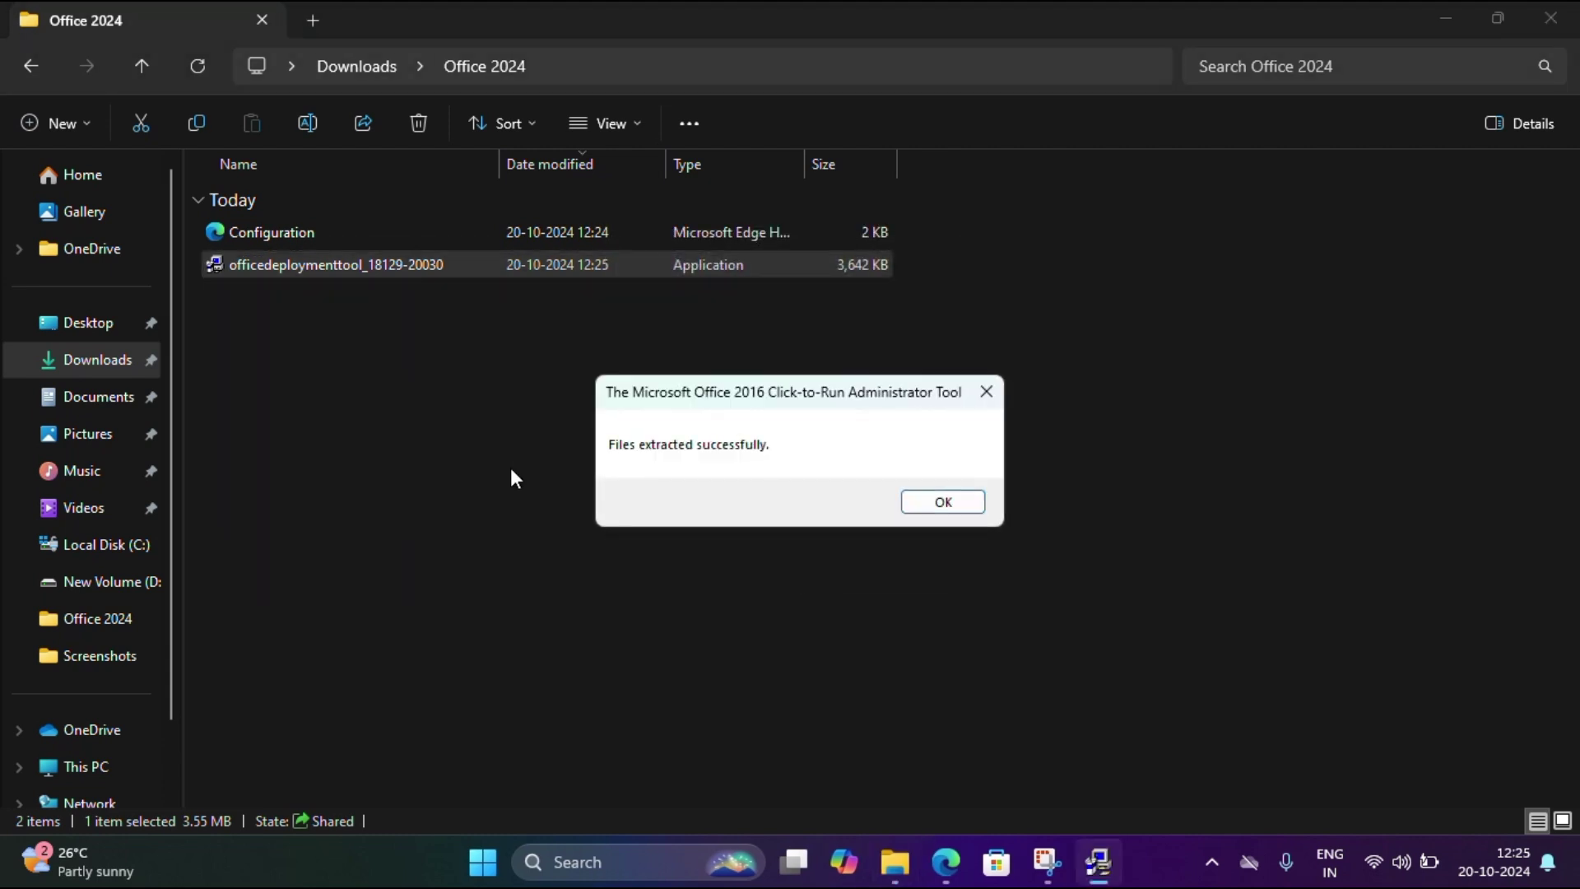
click(938, 502)
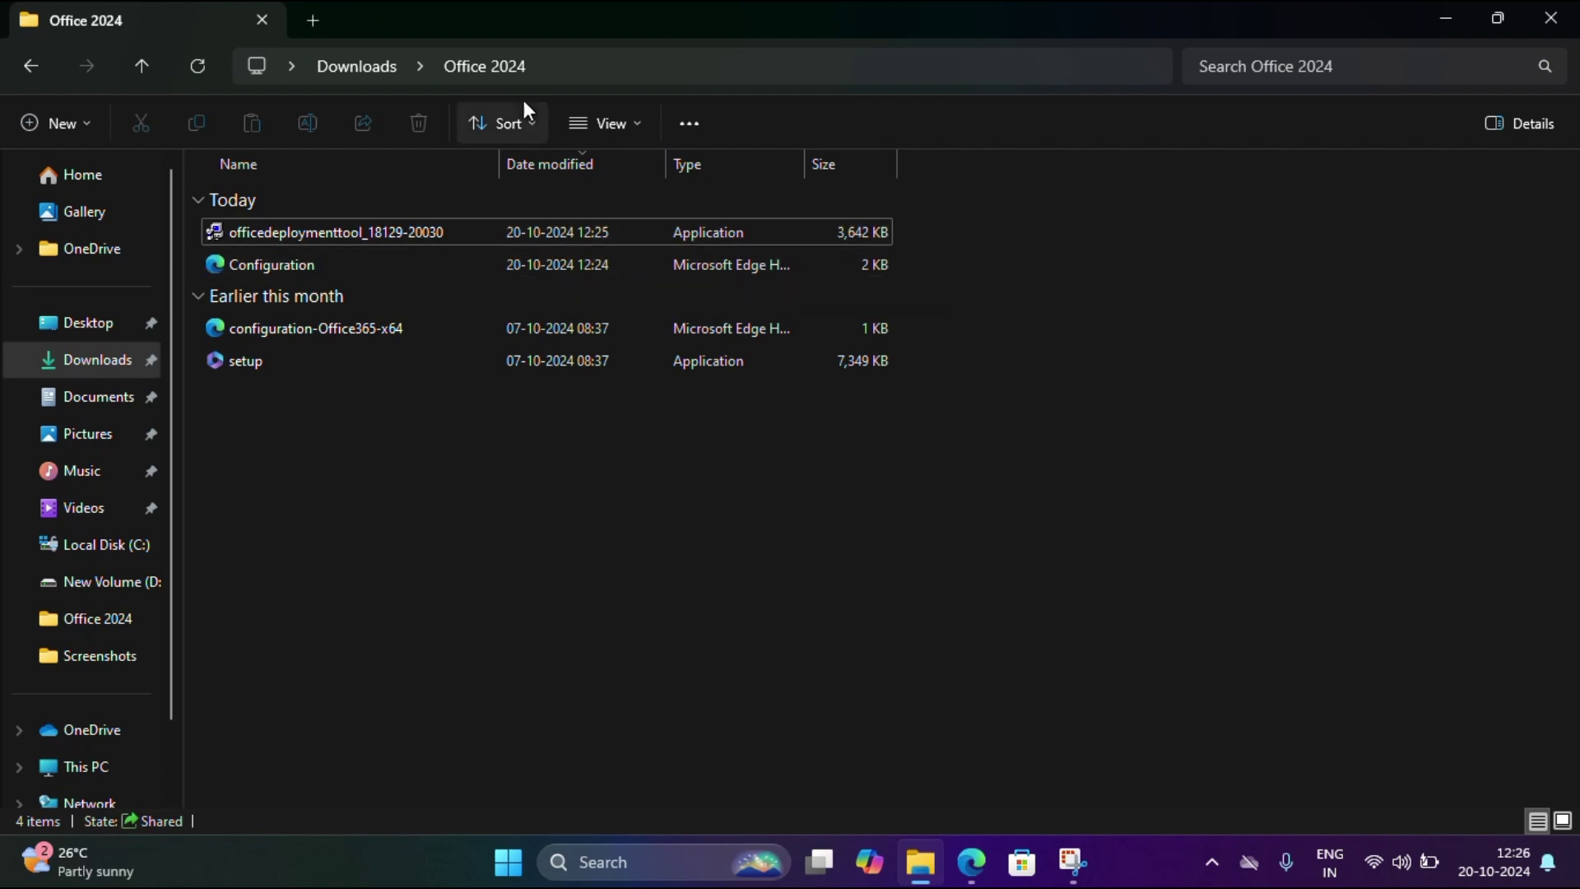
Cut Office 2024 from Downloads, paste it into Local Disk (C:), and open it there
click(369, 65)
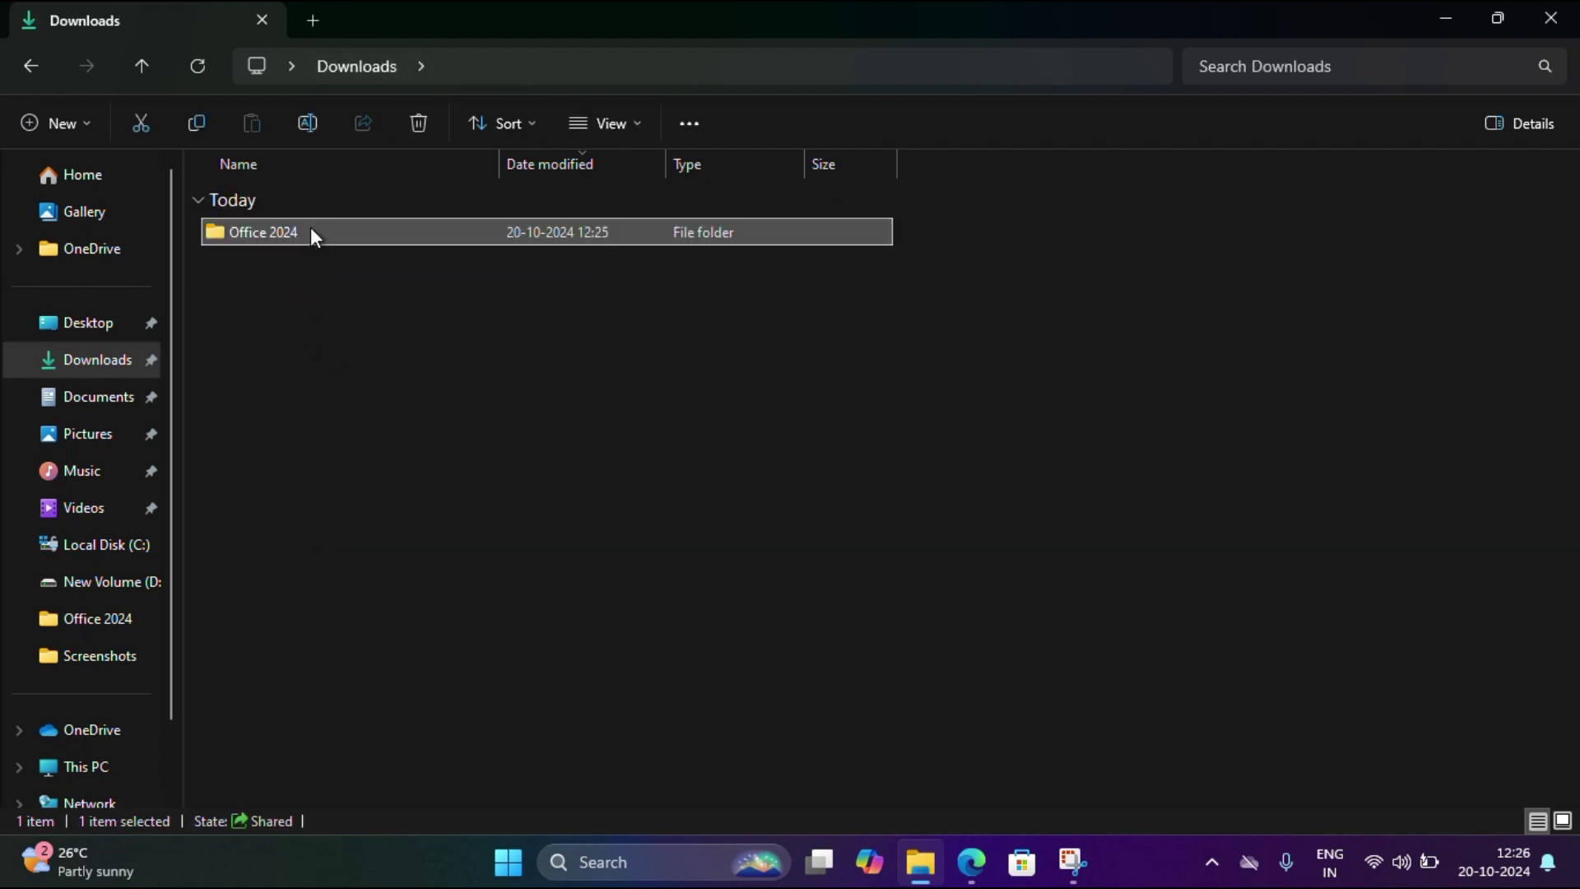
right_click(362, 247)
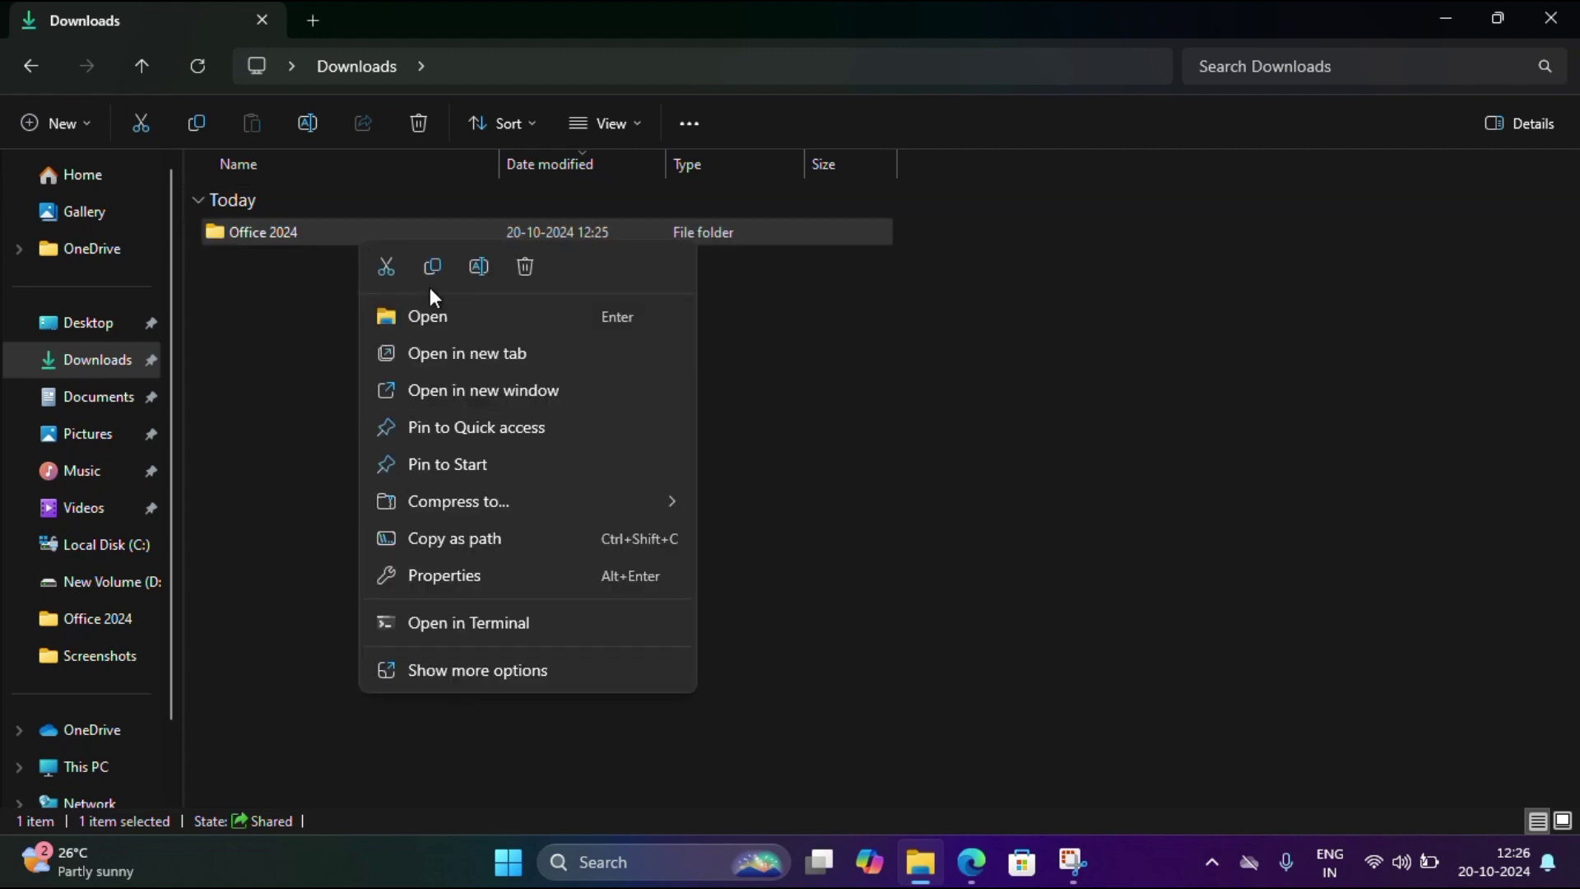
click(383, 273)
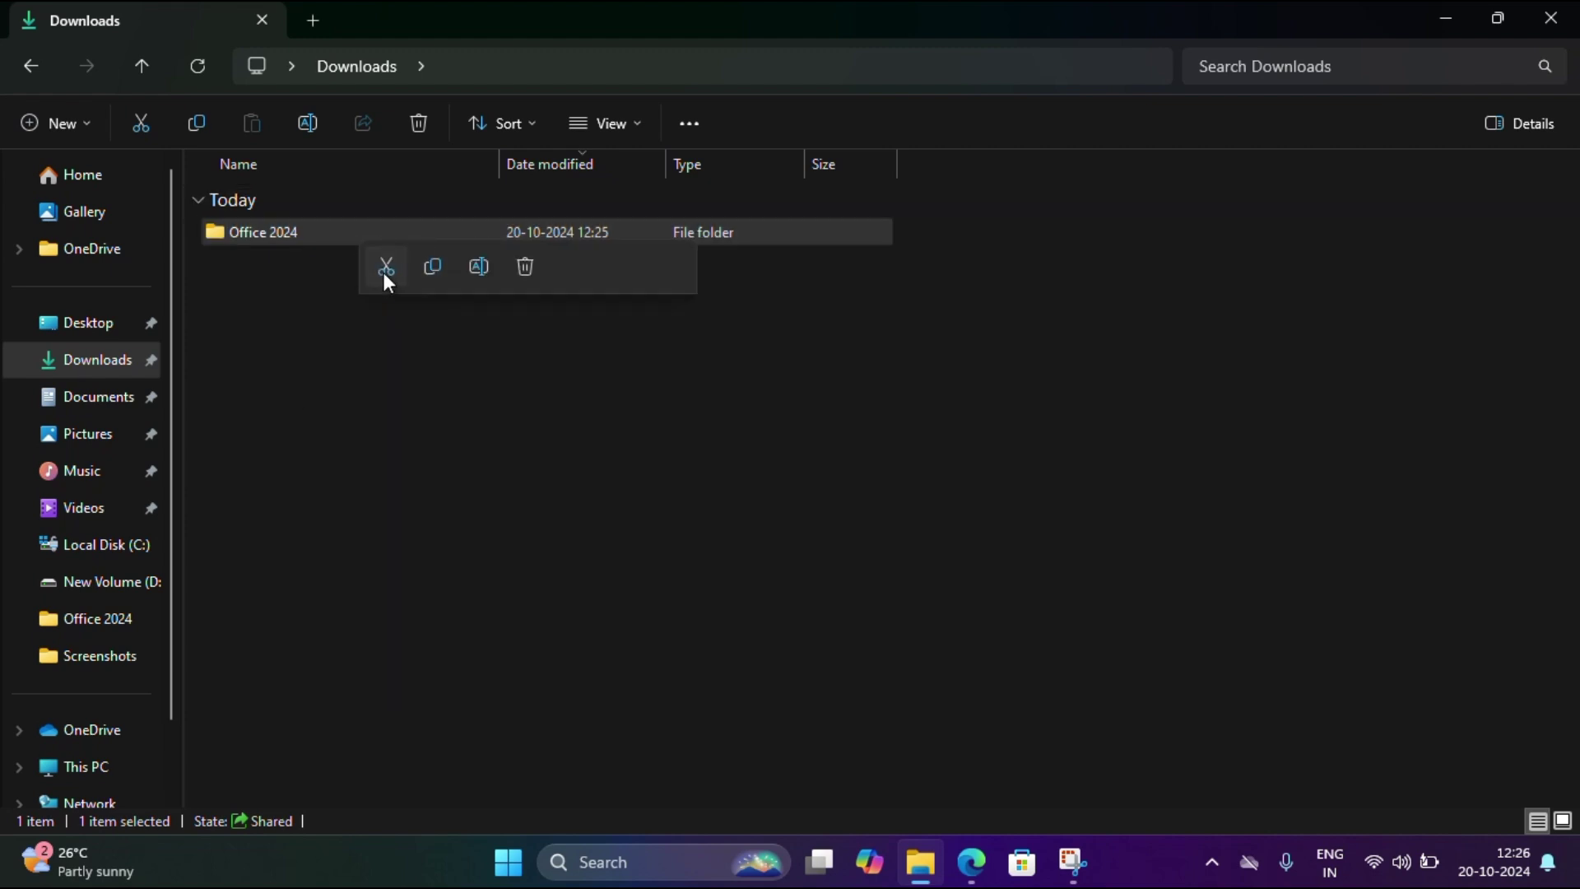
click(115, 548)
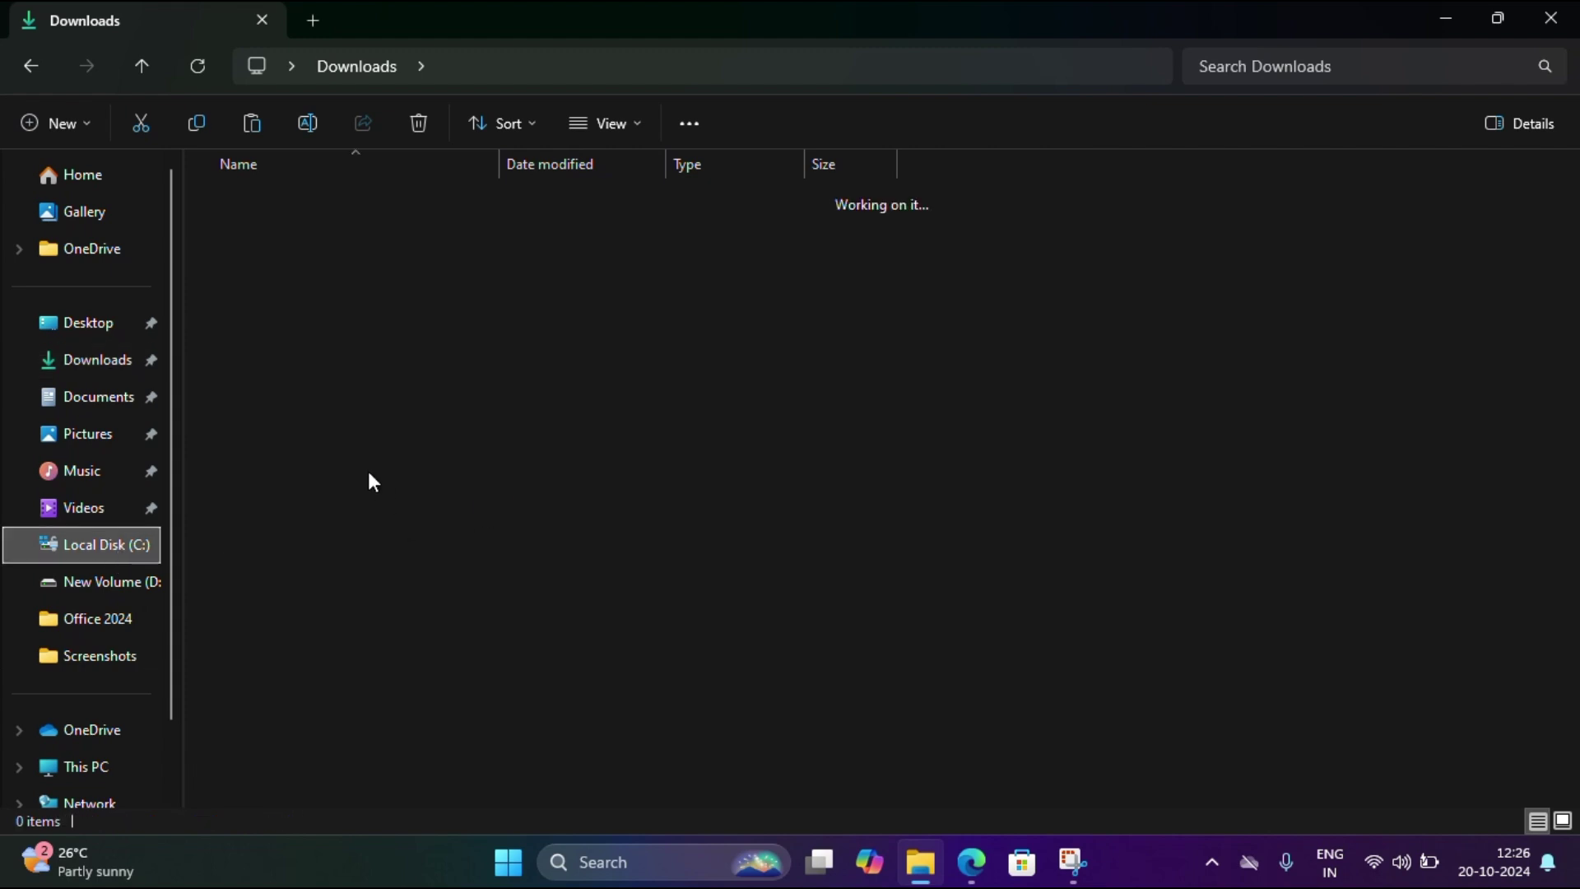
right_click(391, 568)
click(417, 593)
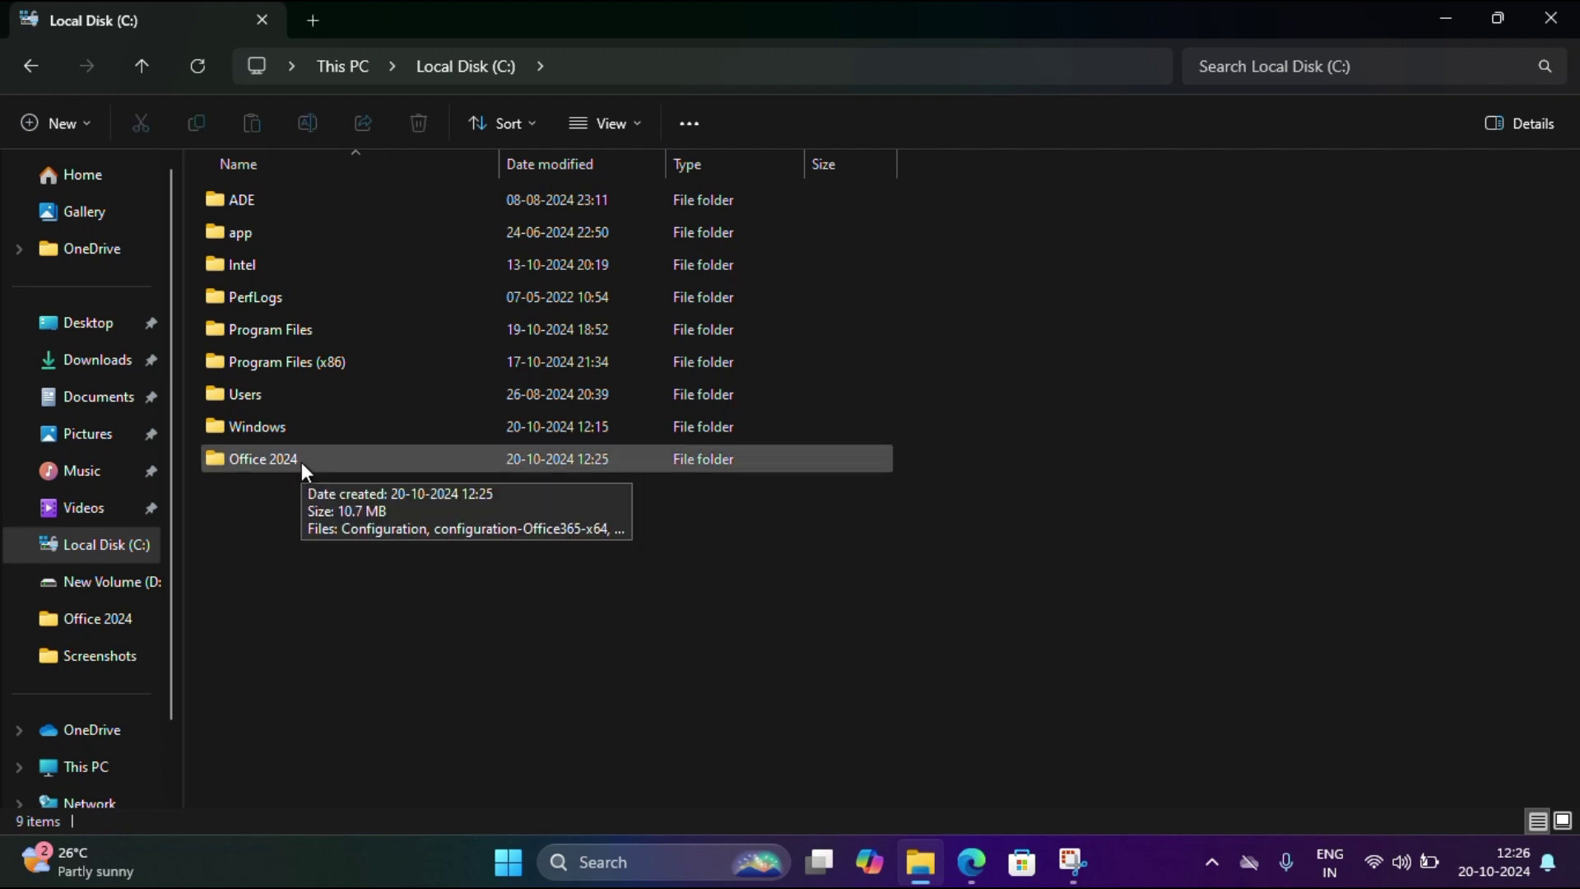
double_click(301, 461)
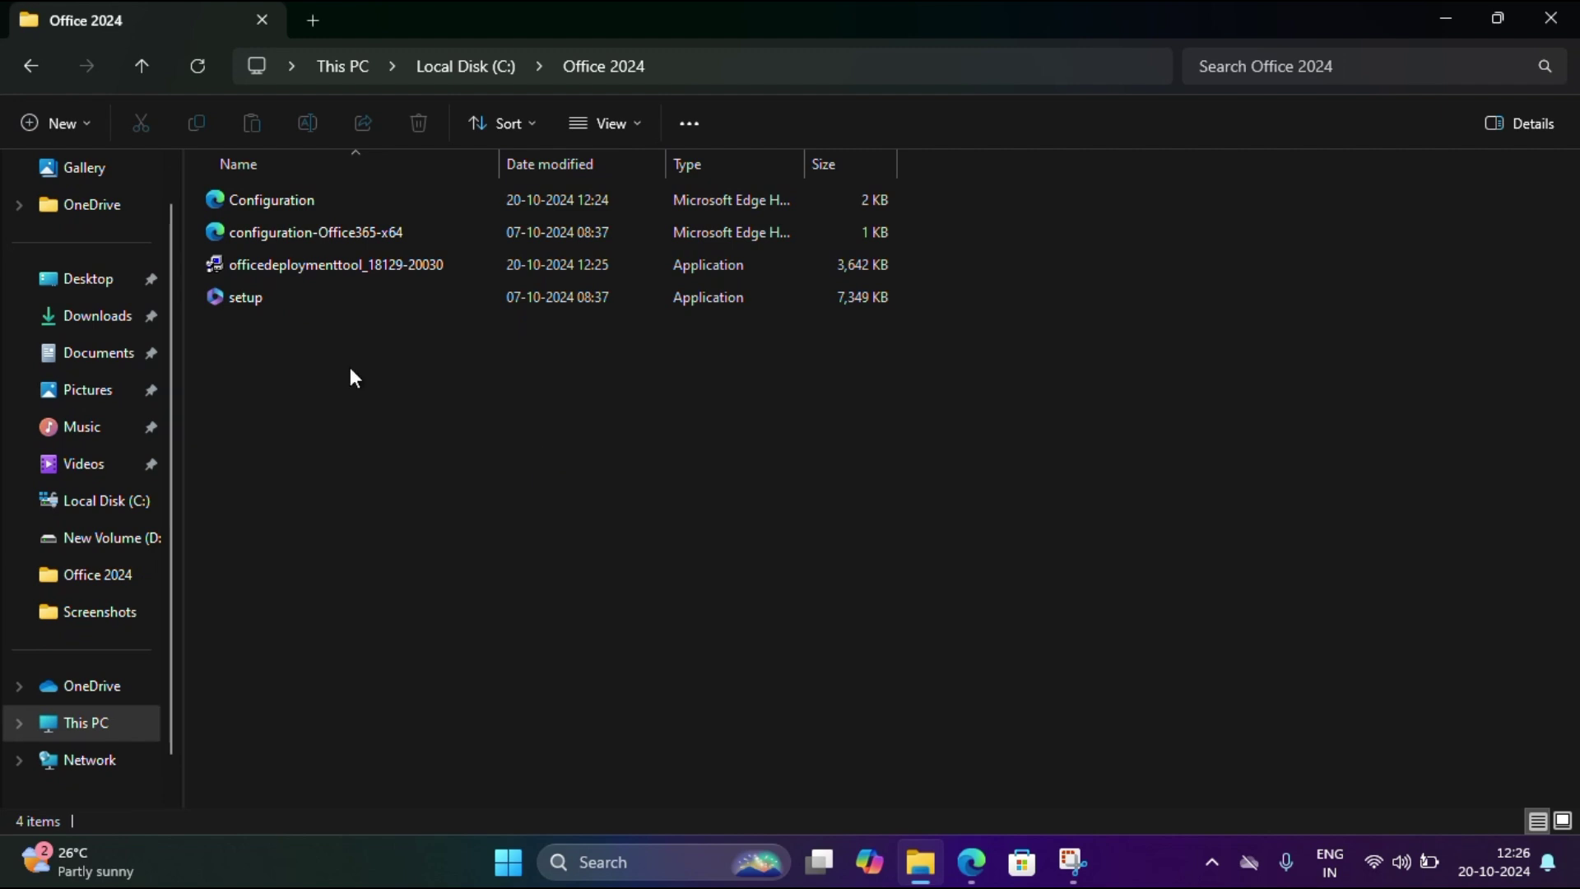
Launch Command Prompt as administrator from the Start search for 'cmd'
key(super)
key(super)
key(super)
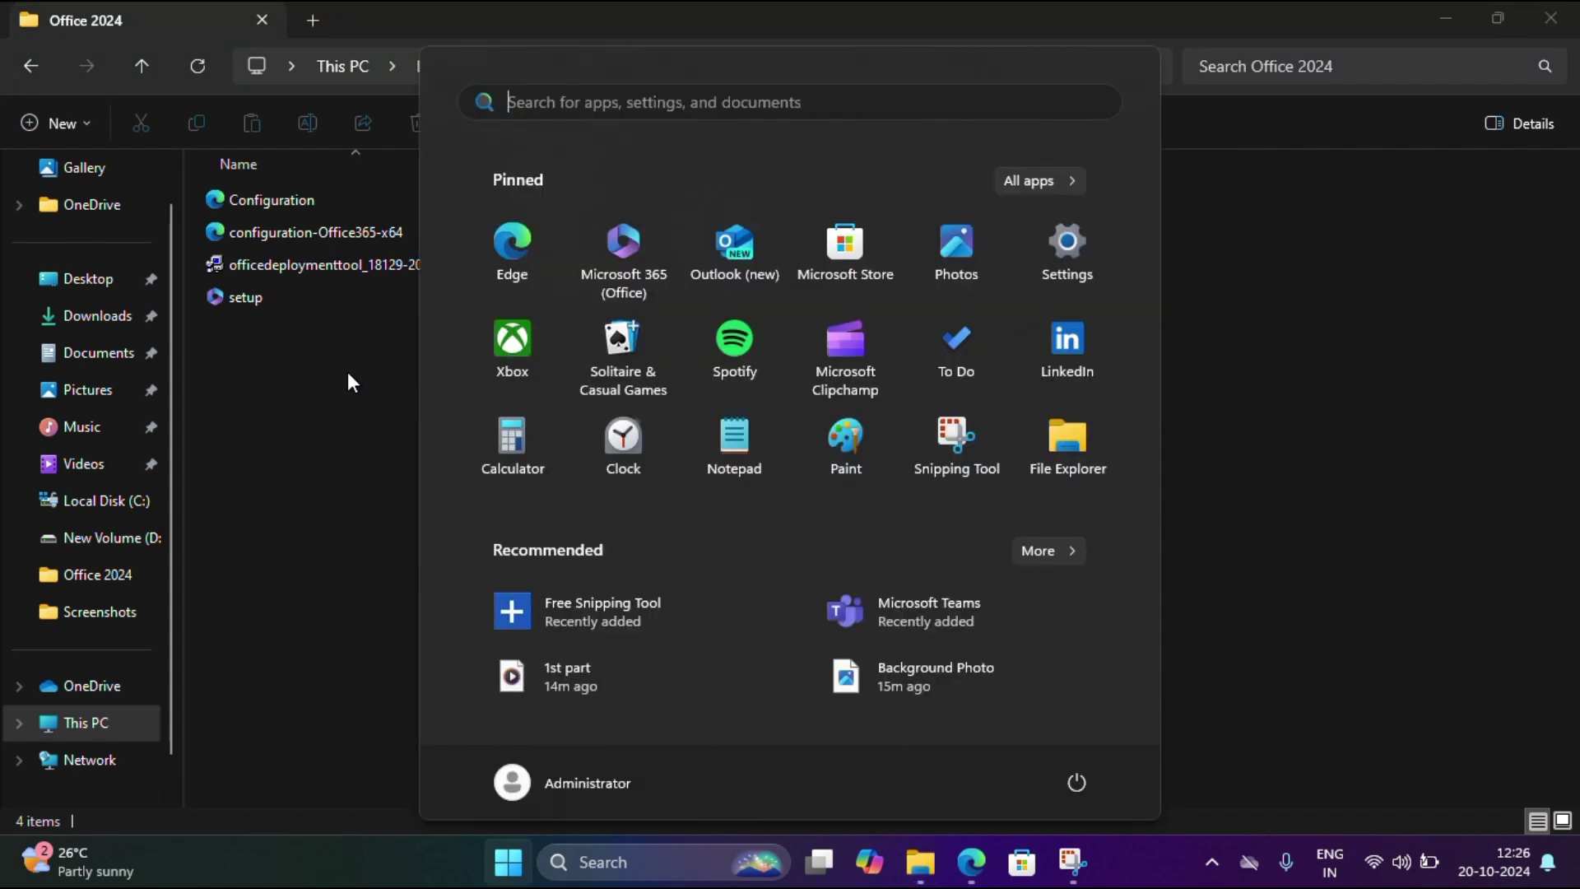
text(cmd)
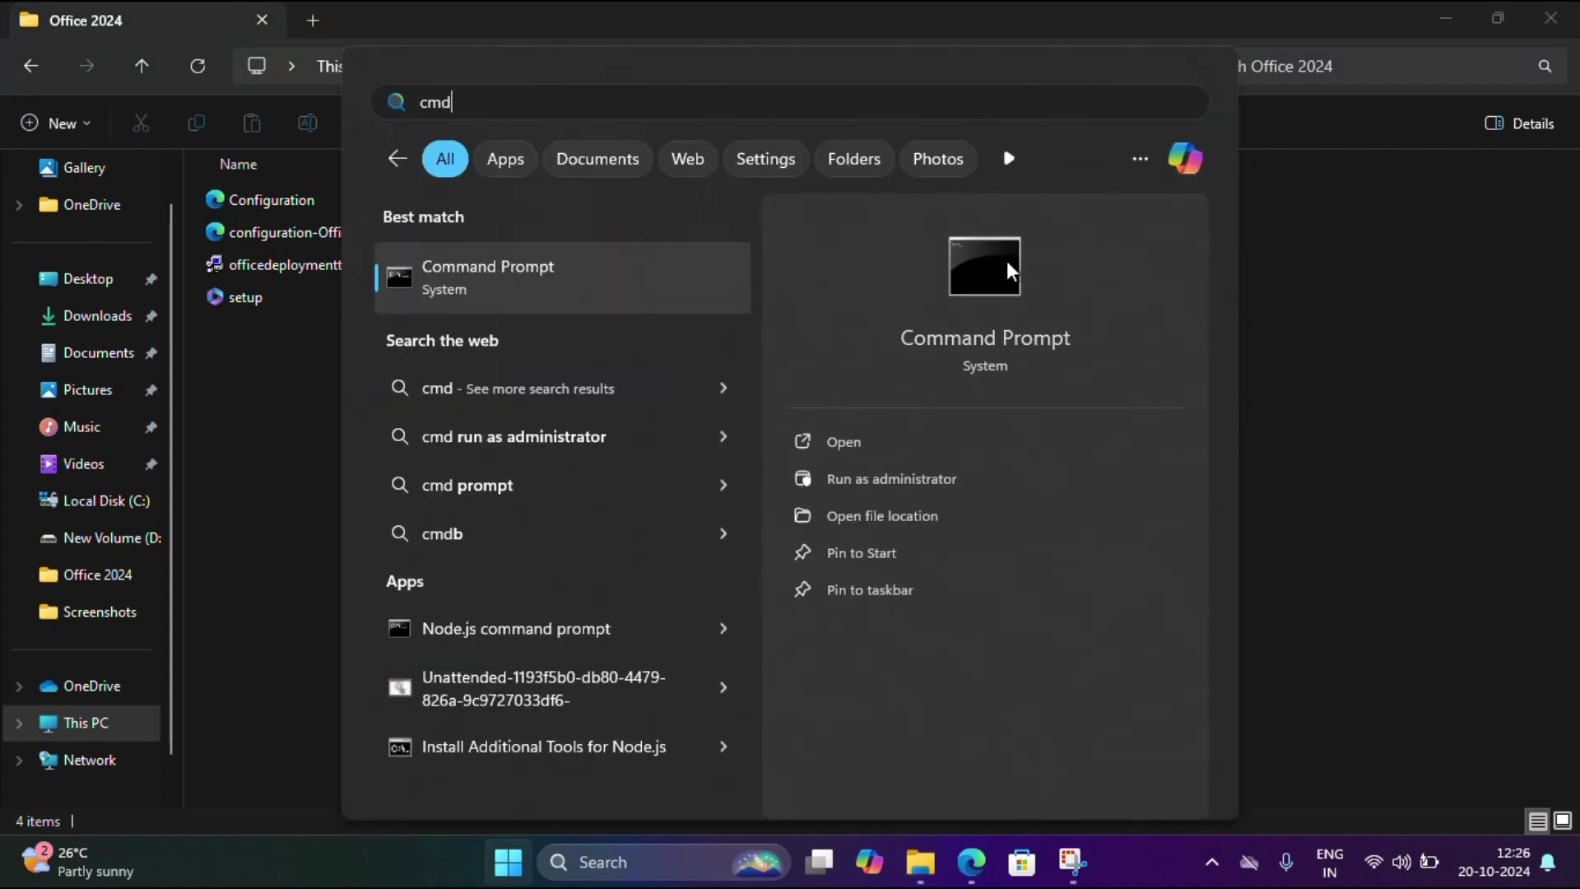
right_click(998, 262)
key(Escape)
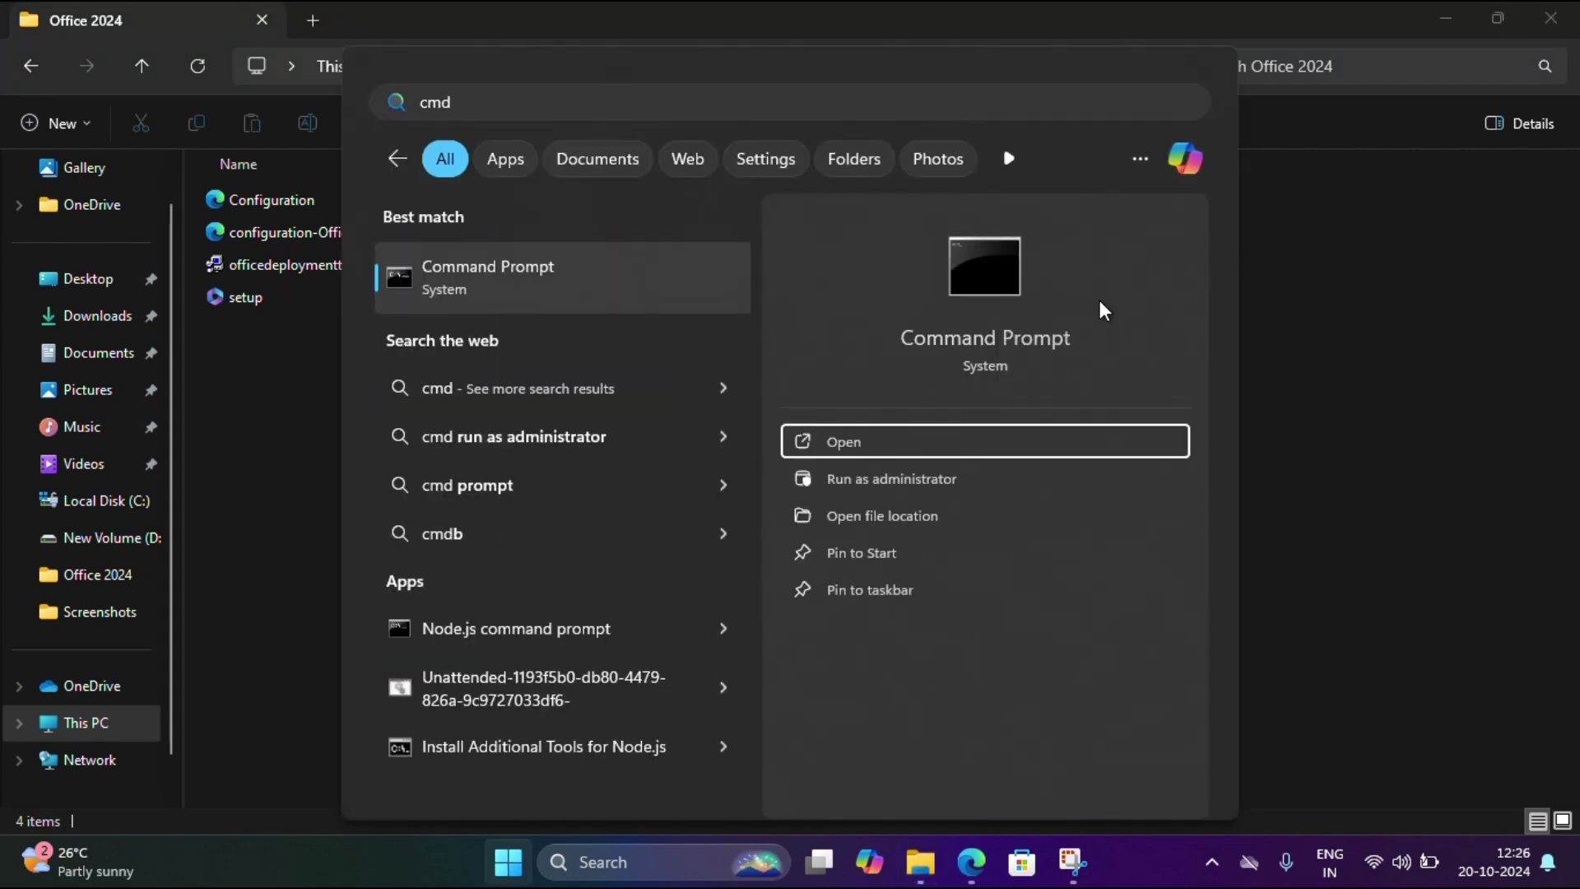
key(Return)
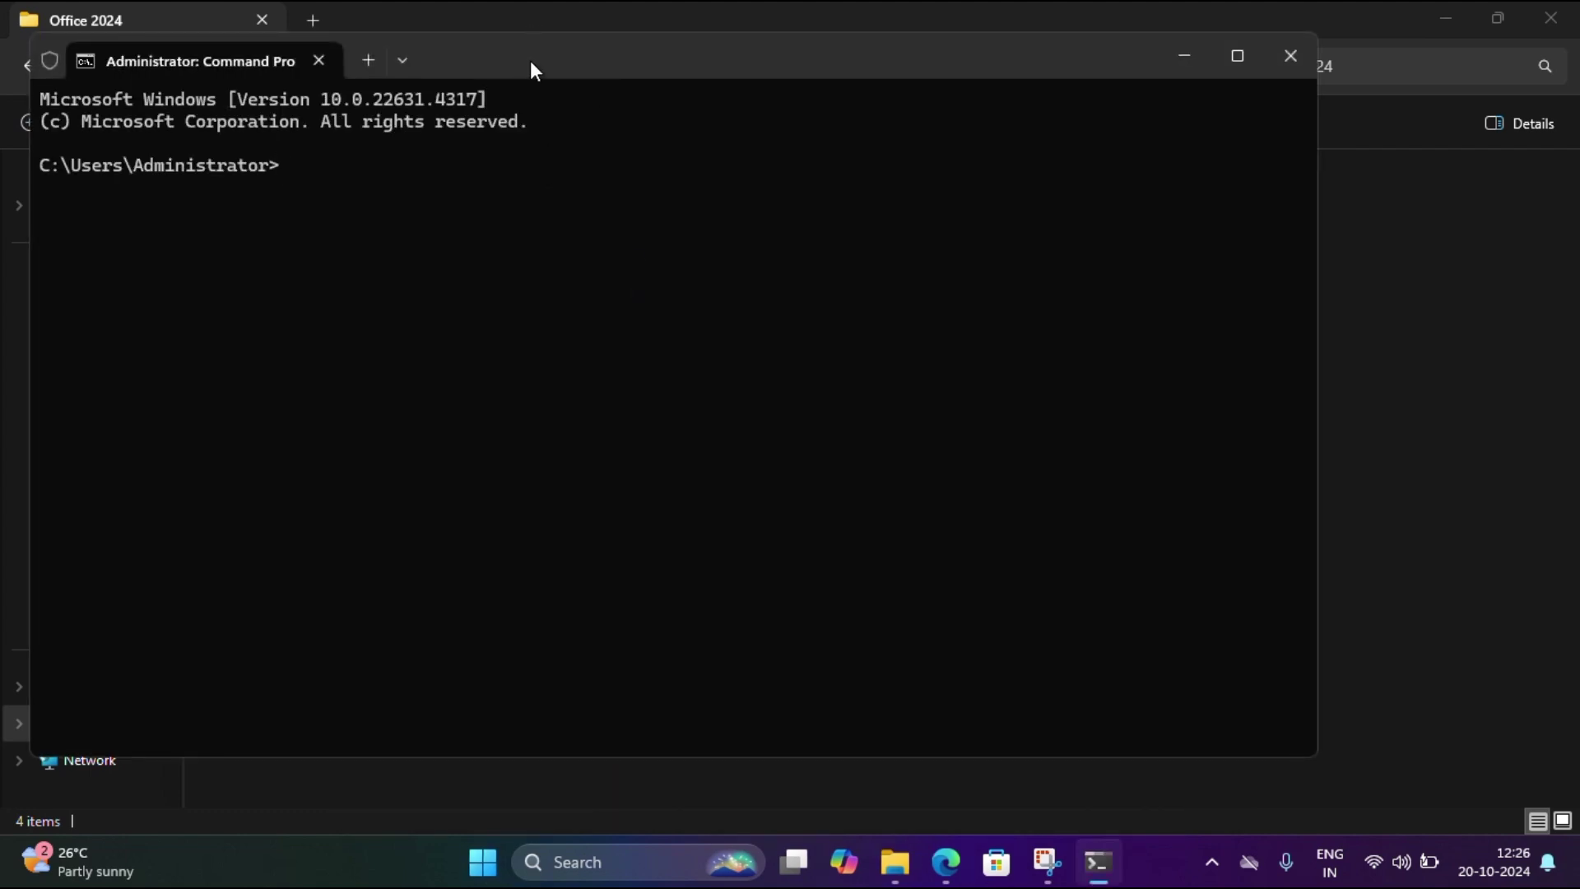
drag(530, 61, 829, 365)
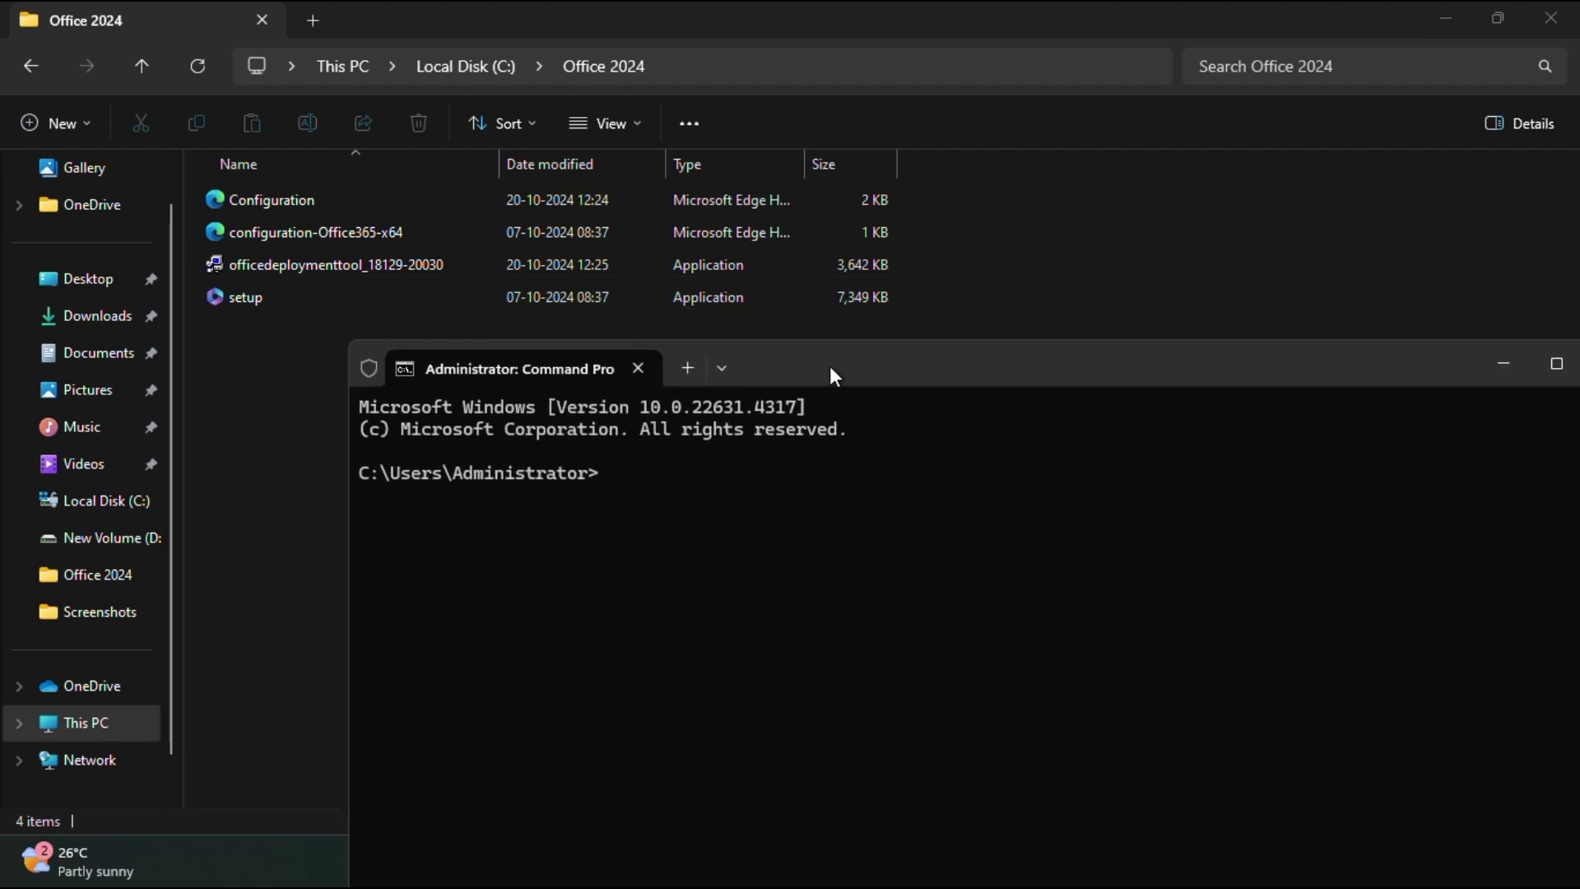
Change the Command Prompt directory to C:\Office 2024 using the copied folder path
text(cd)
click(1060, 65)
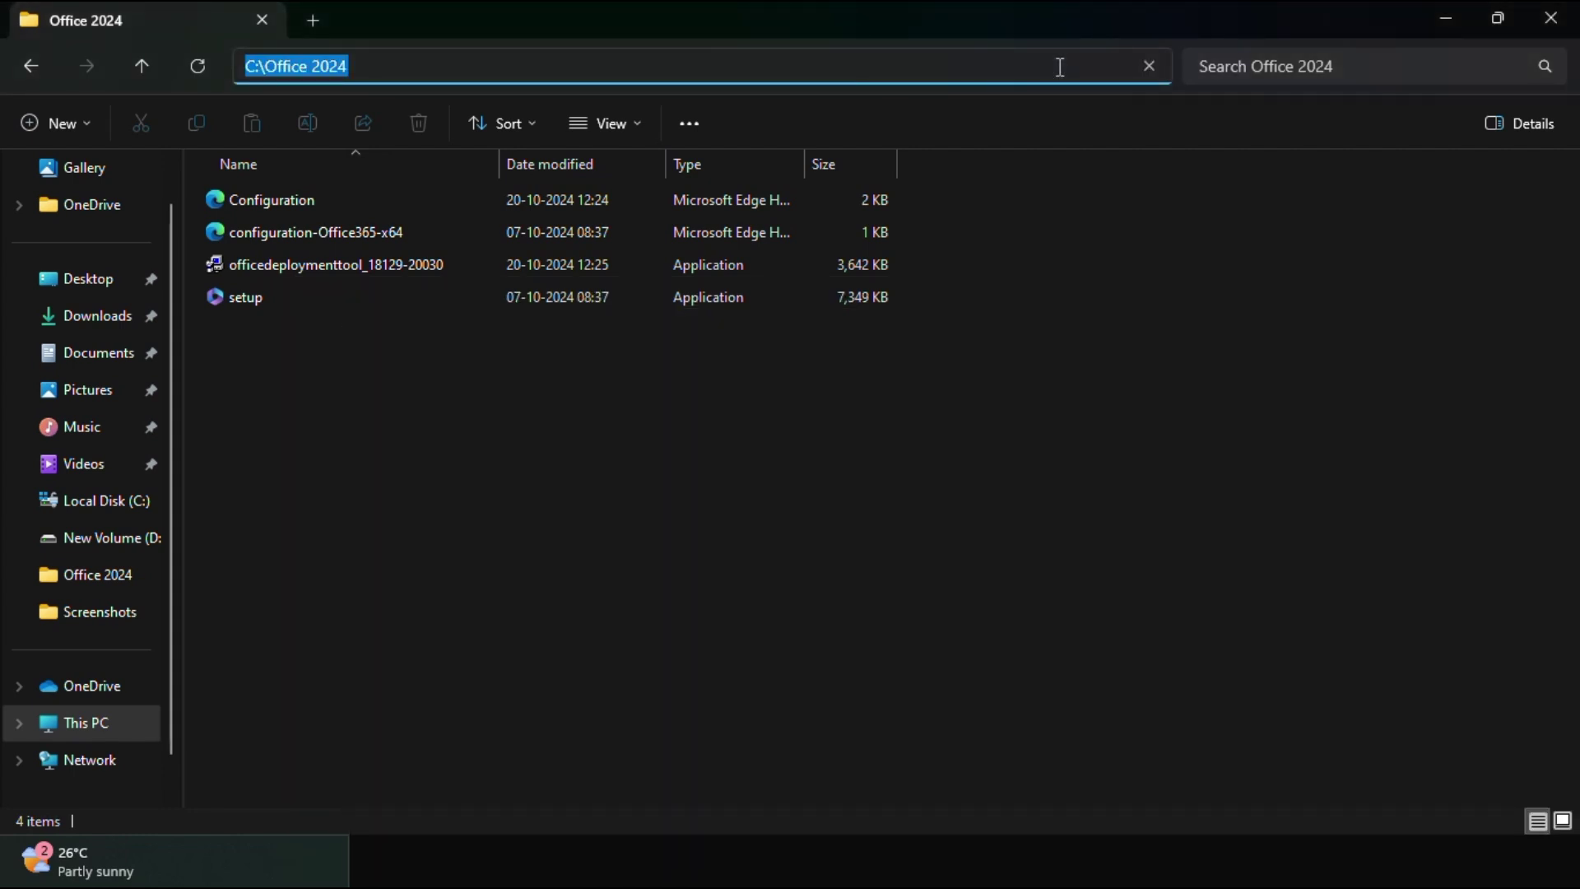
click(702, 422)
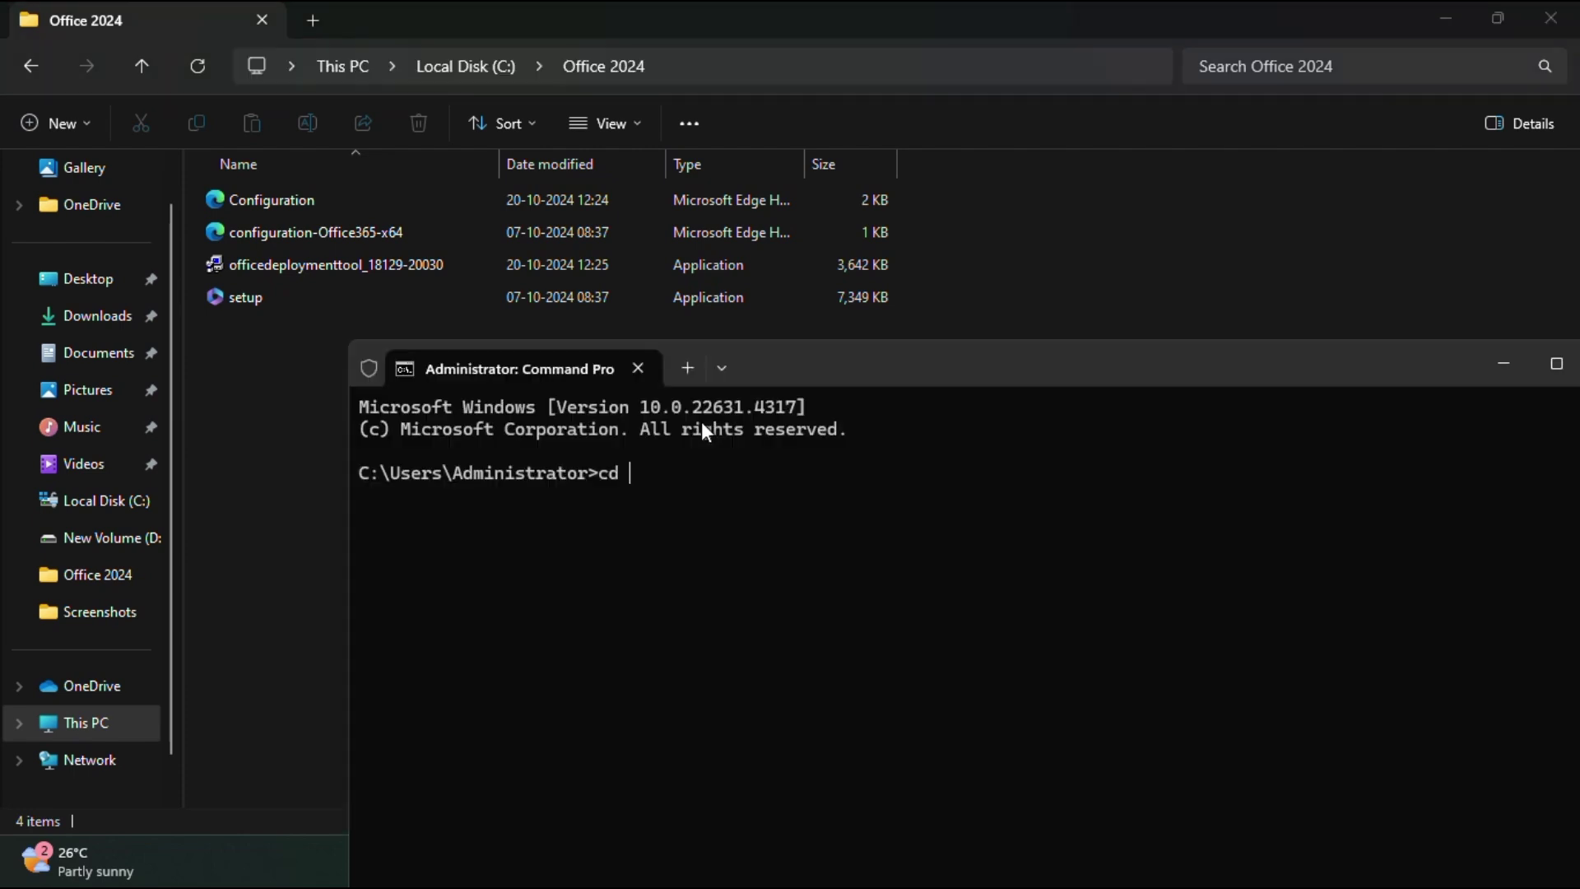
text(C:\Office 2024)
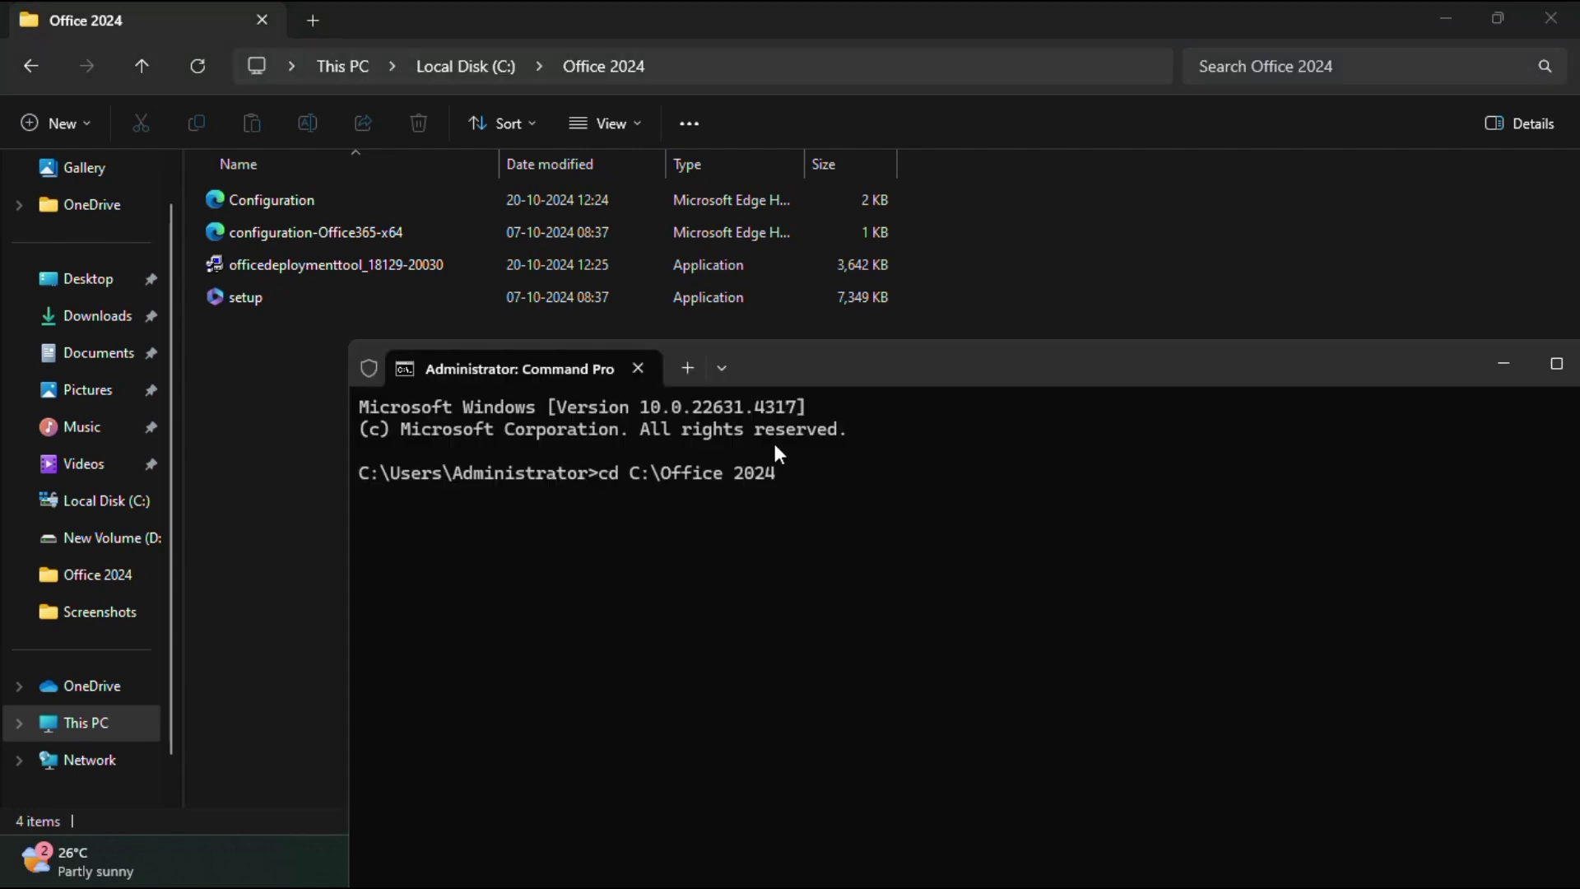
key(Return)
click(288, 458)
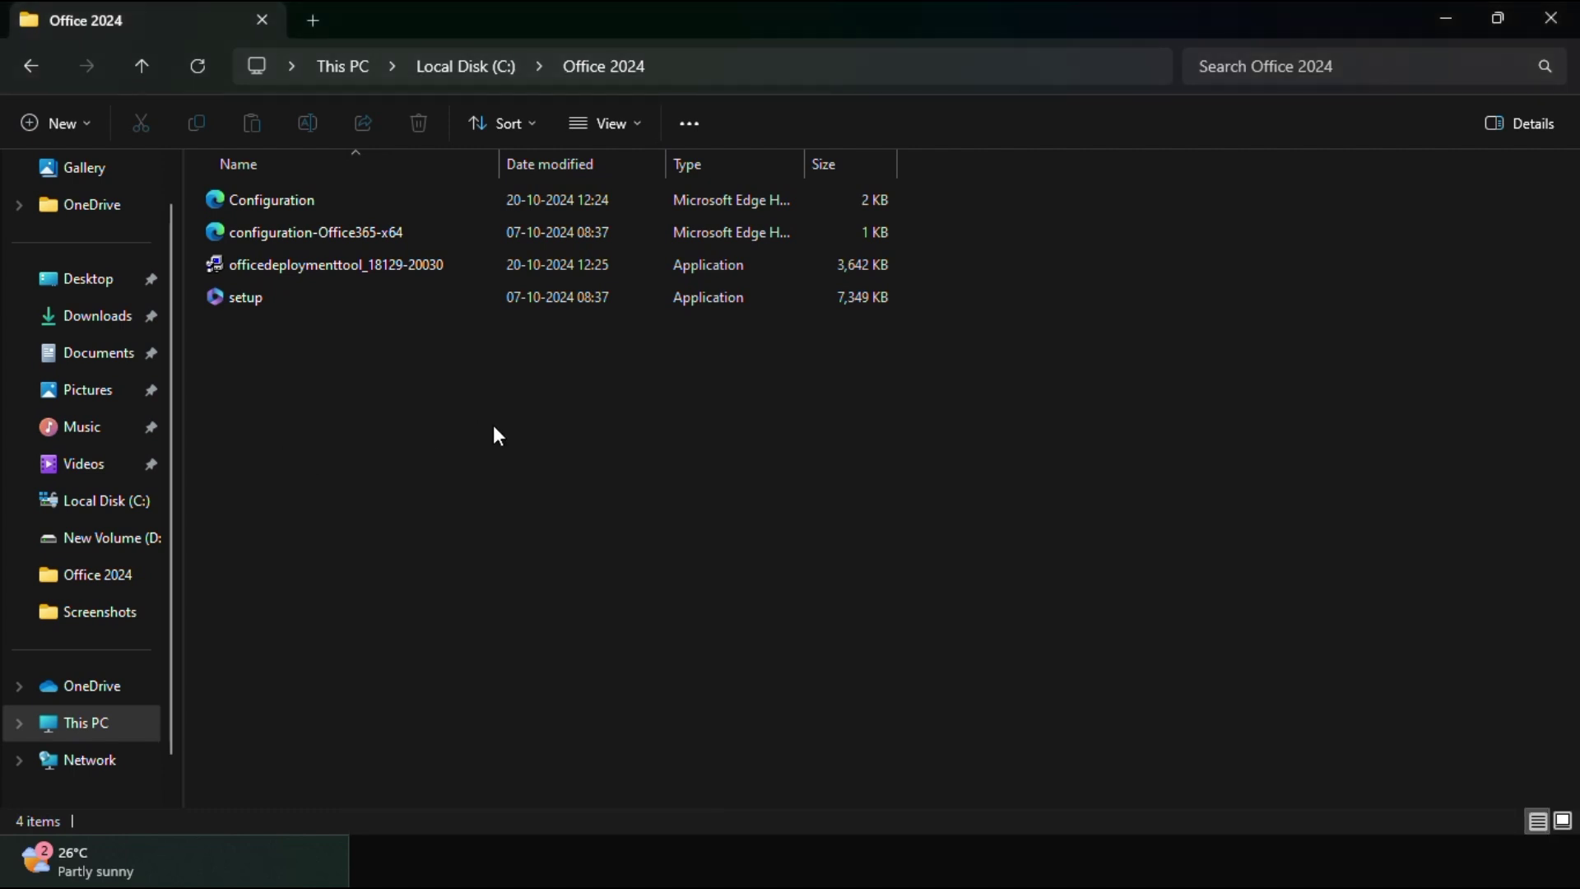
key(alt+Tab)
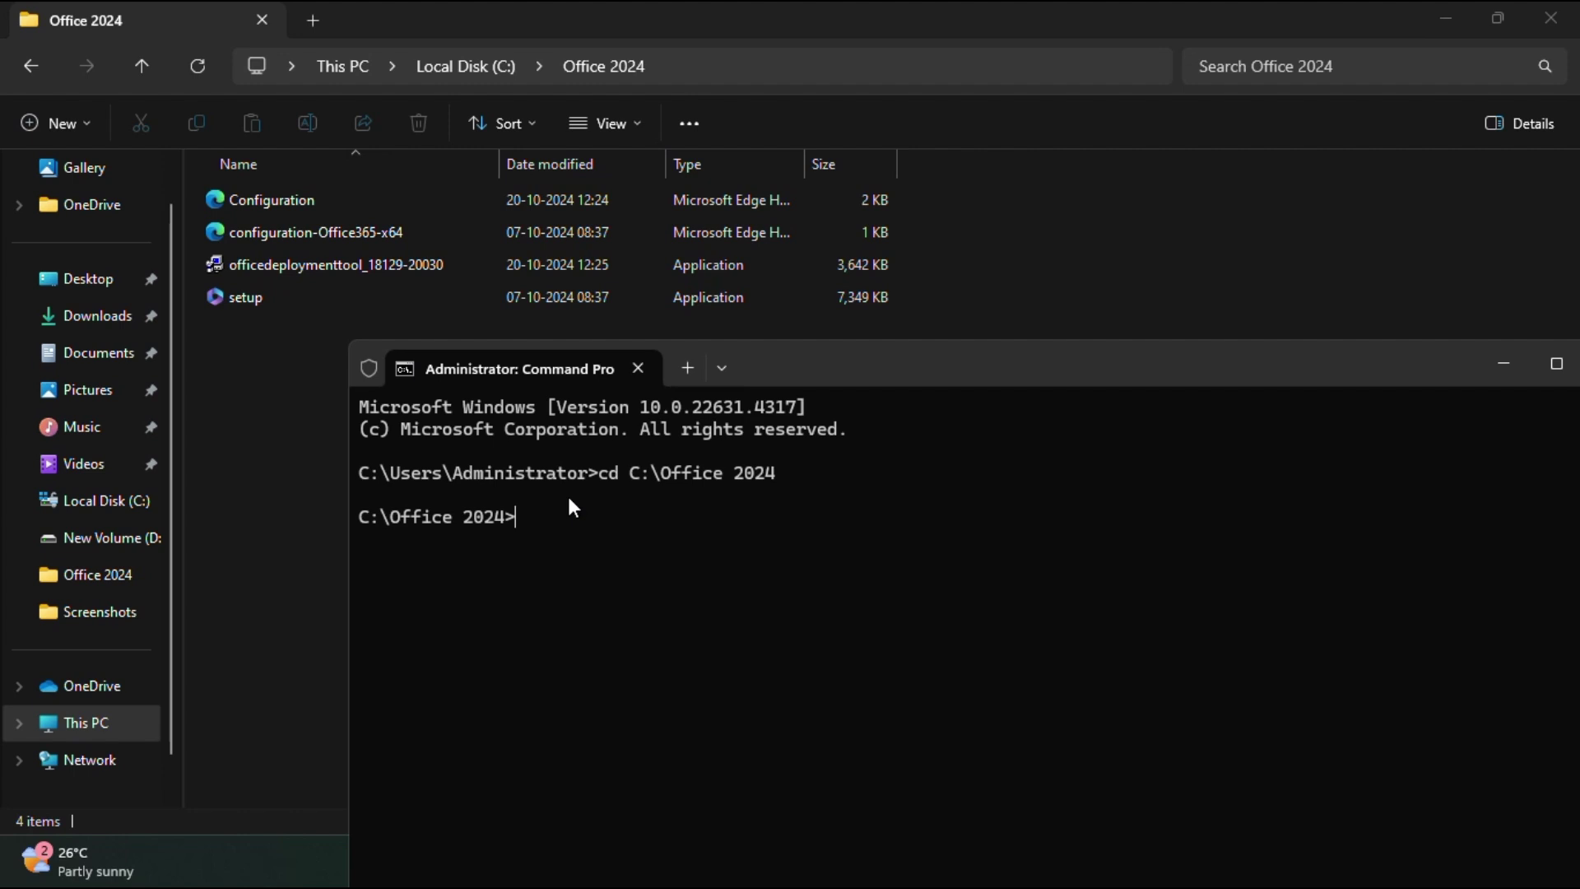
Run 'setup /configure configuration.xml' and minimize the Command Prompt window
text(setup /configure)
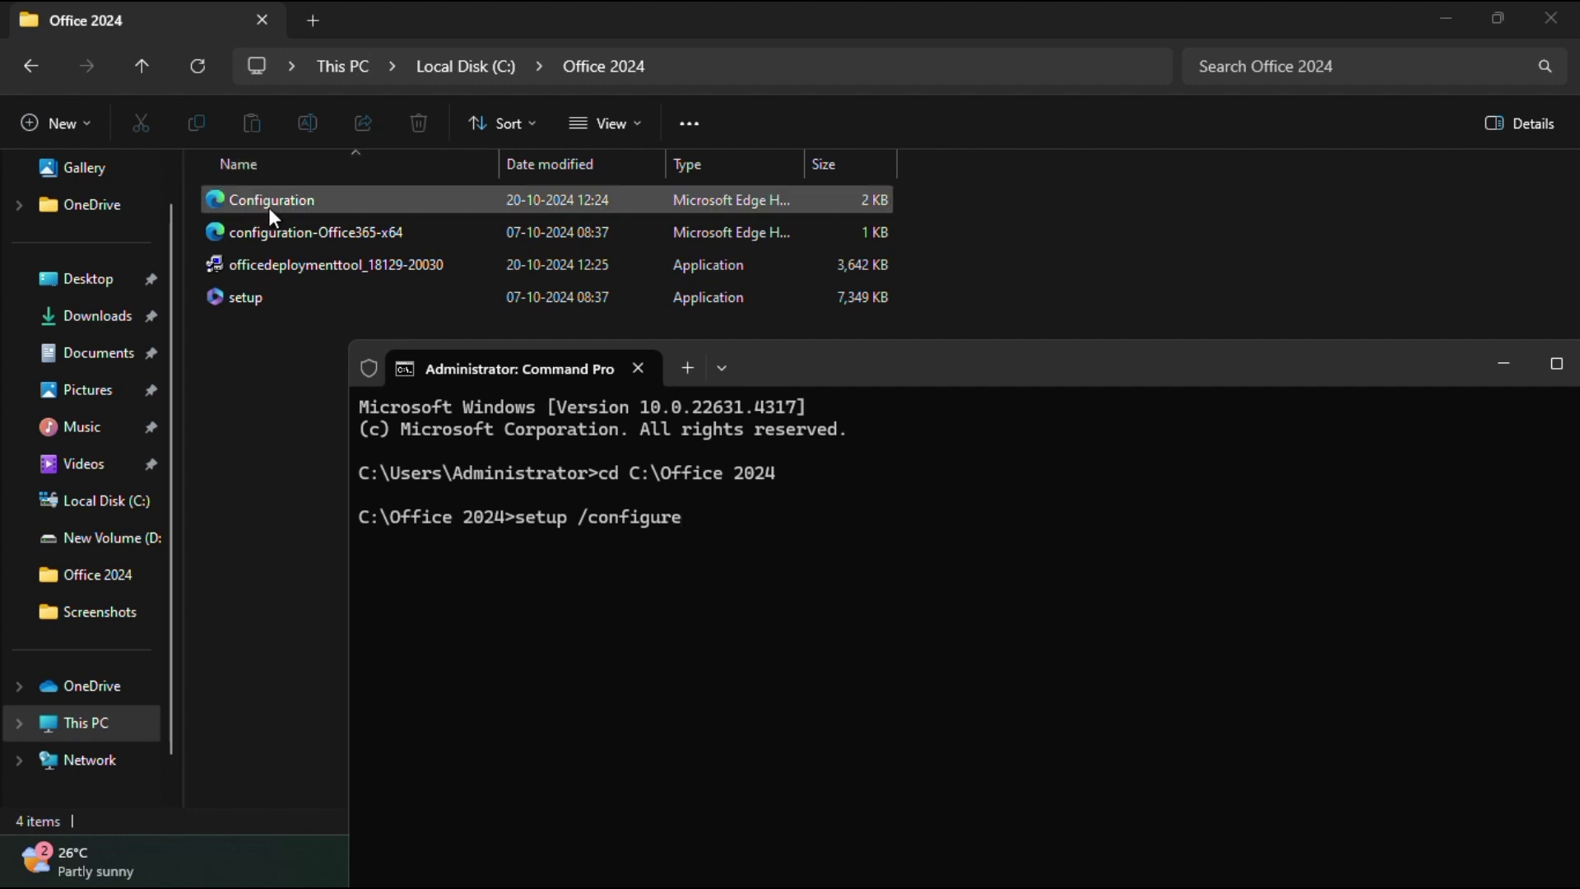
text( confi)
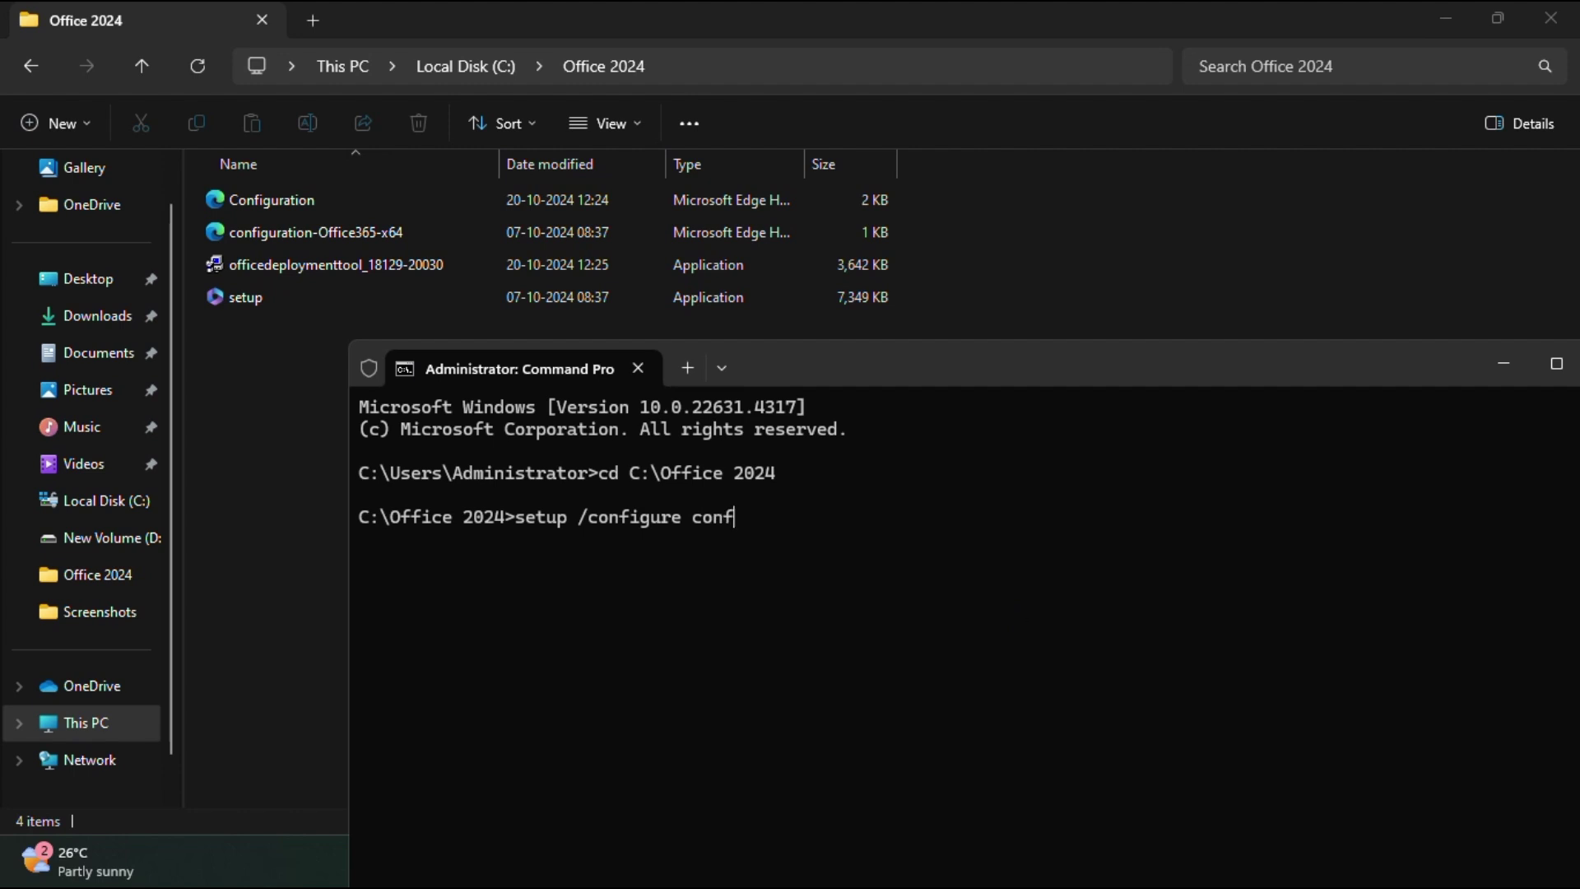
text(guration.xml)
key(Return)
click(1498, 371)
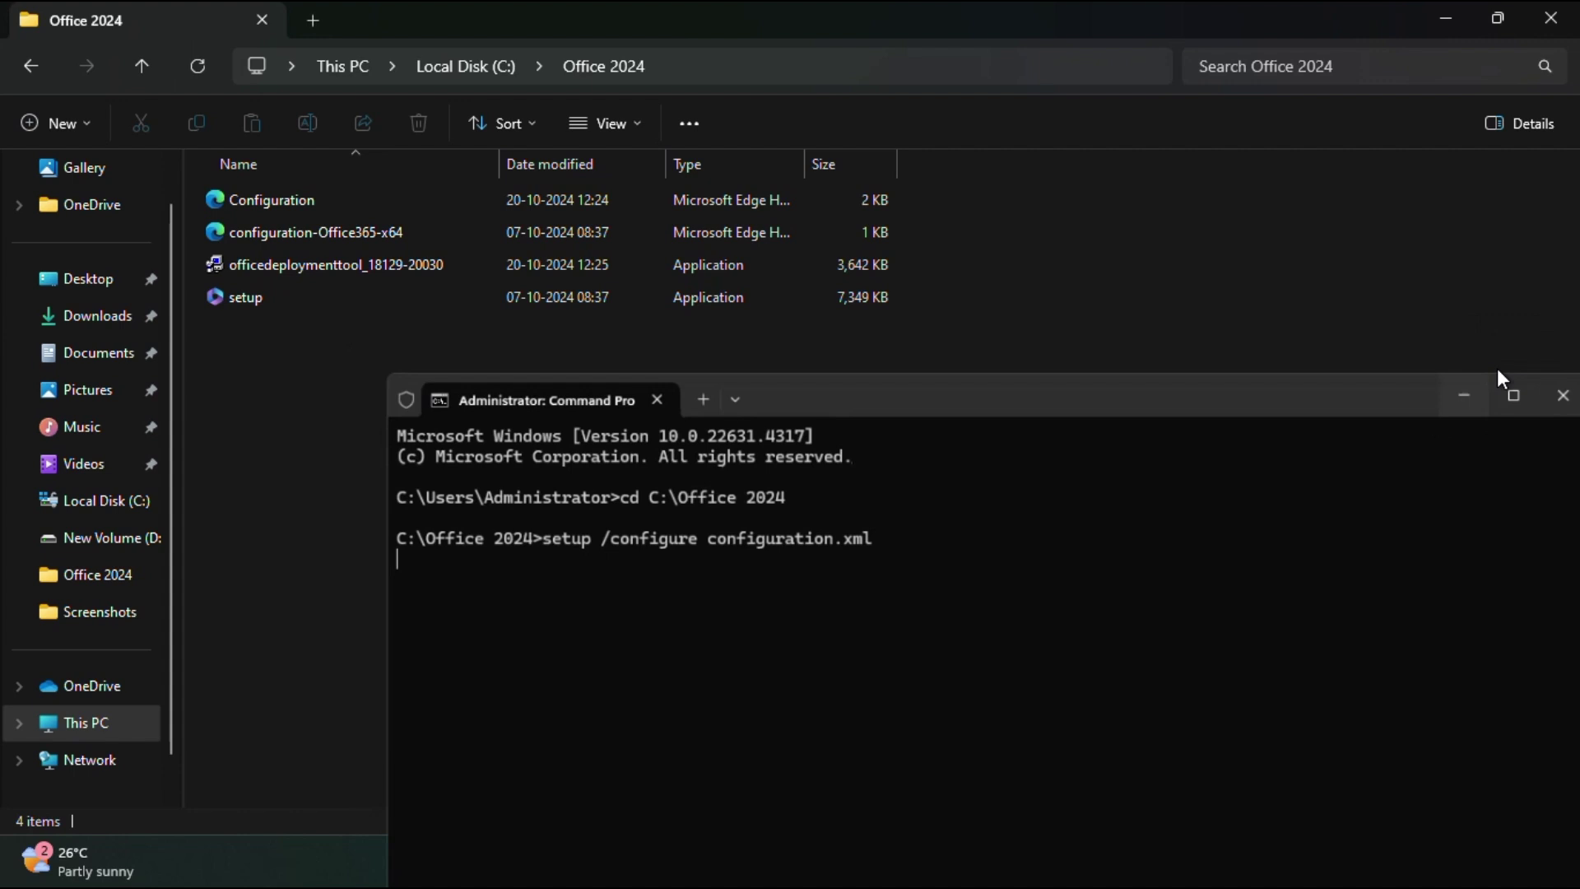
Show the Office installer from the background apps and close 'You're all set!' when done
click(1214, 862)
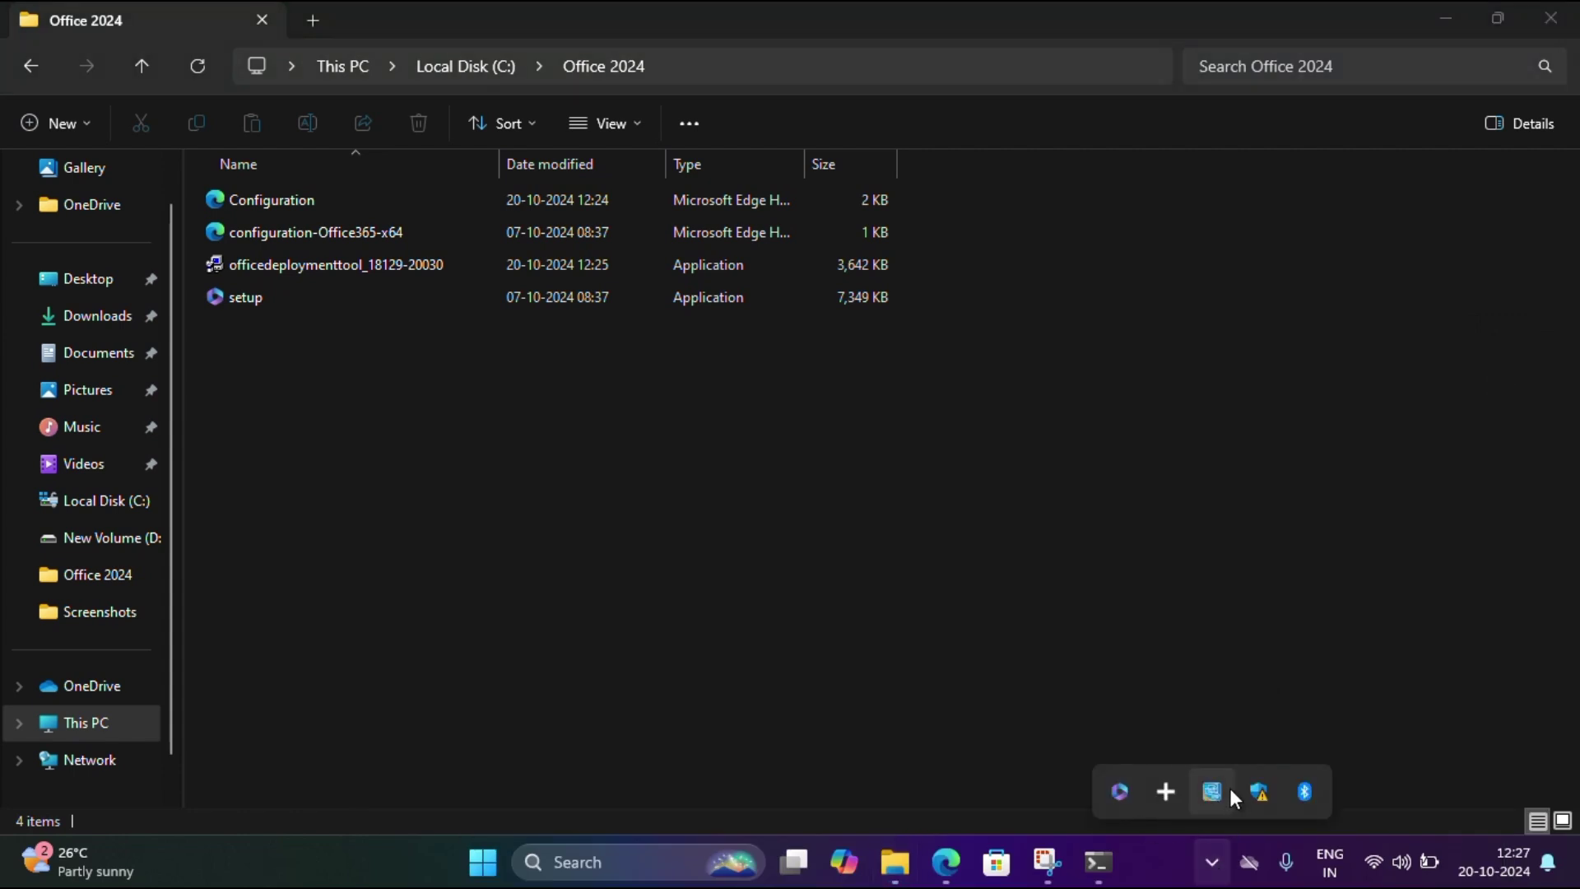
click(1118, 793)
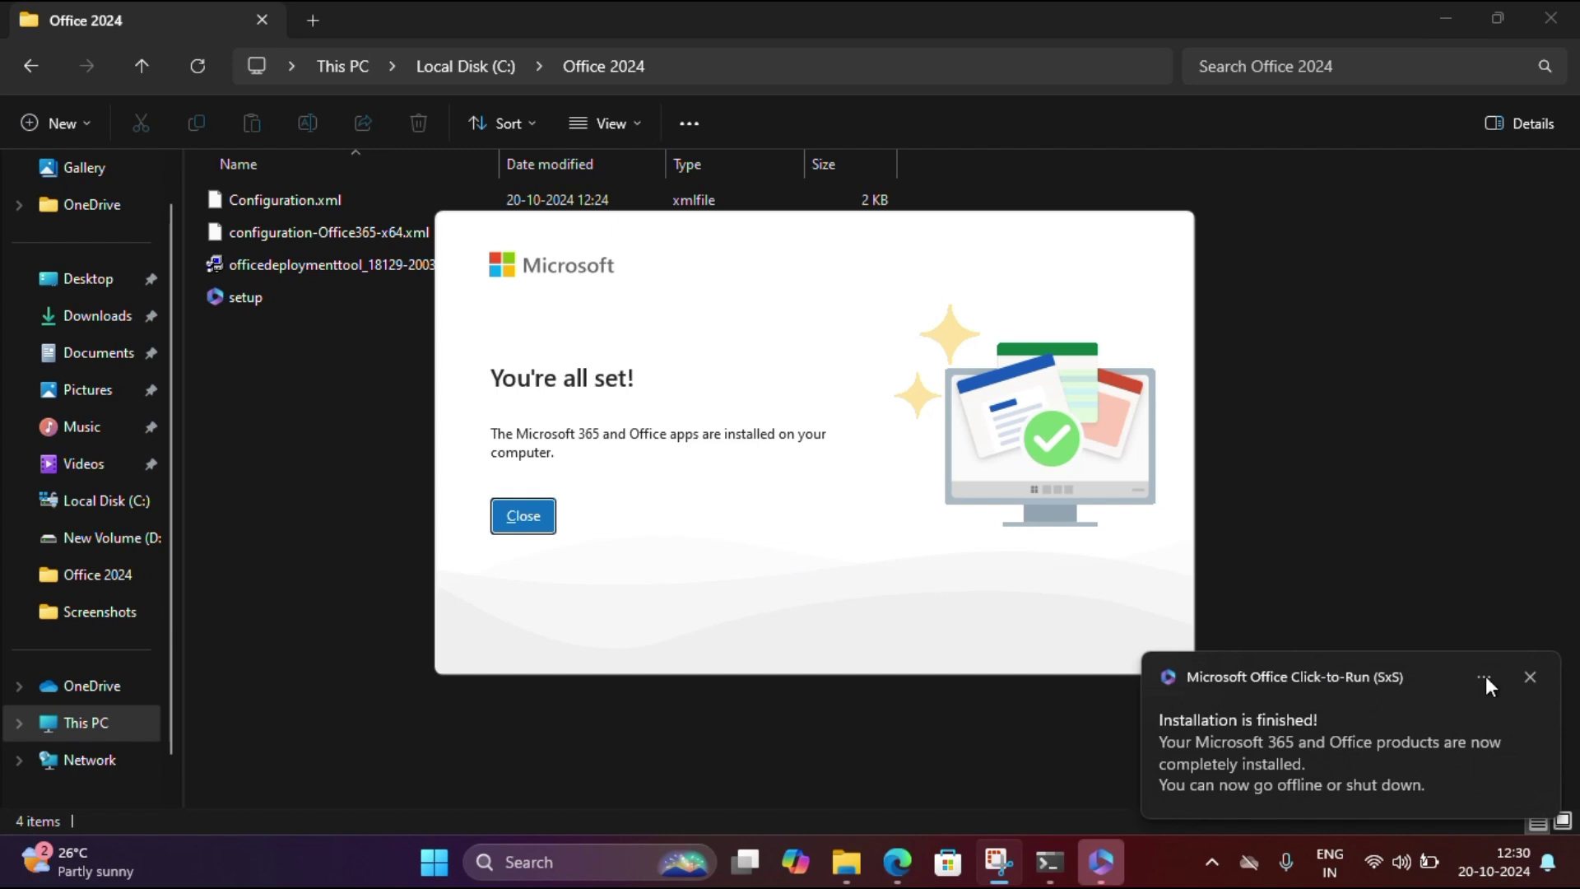
click(501, 518)
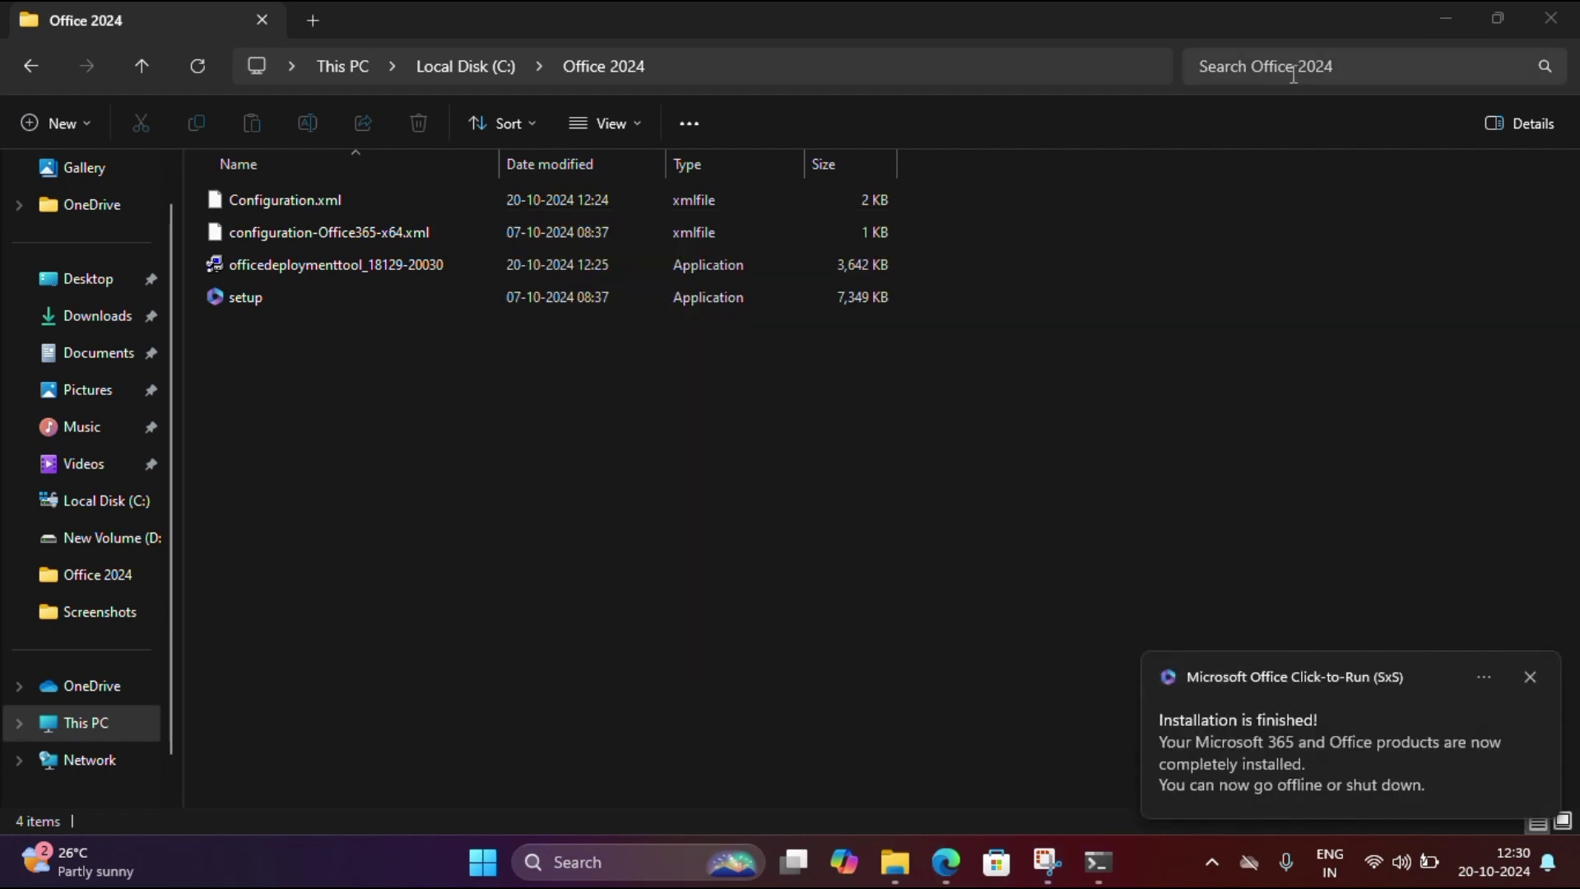
Launch Word from Start search and type a test line into a blank document
key(super+d)
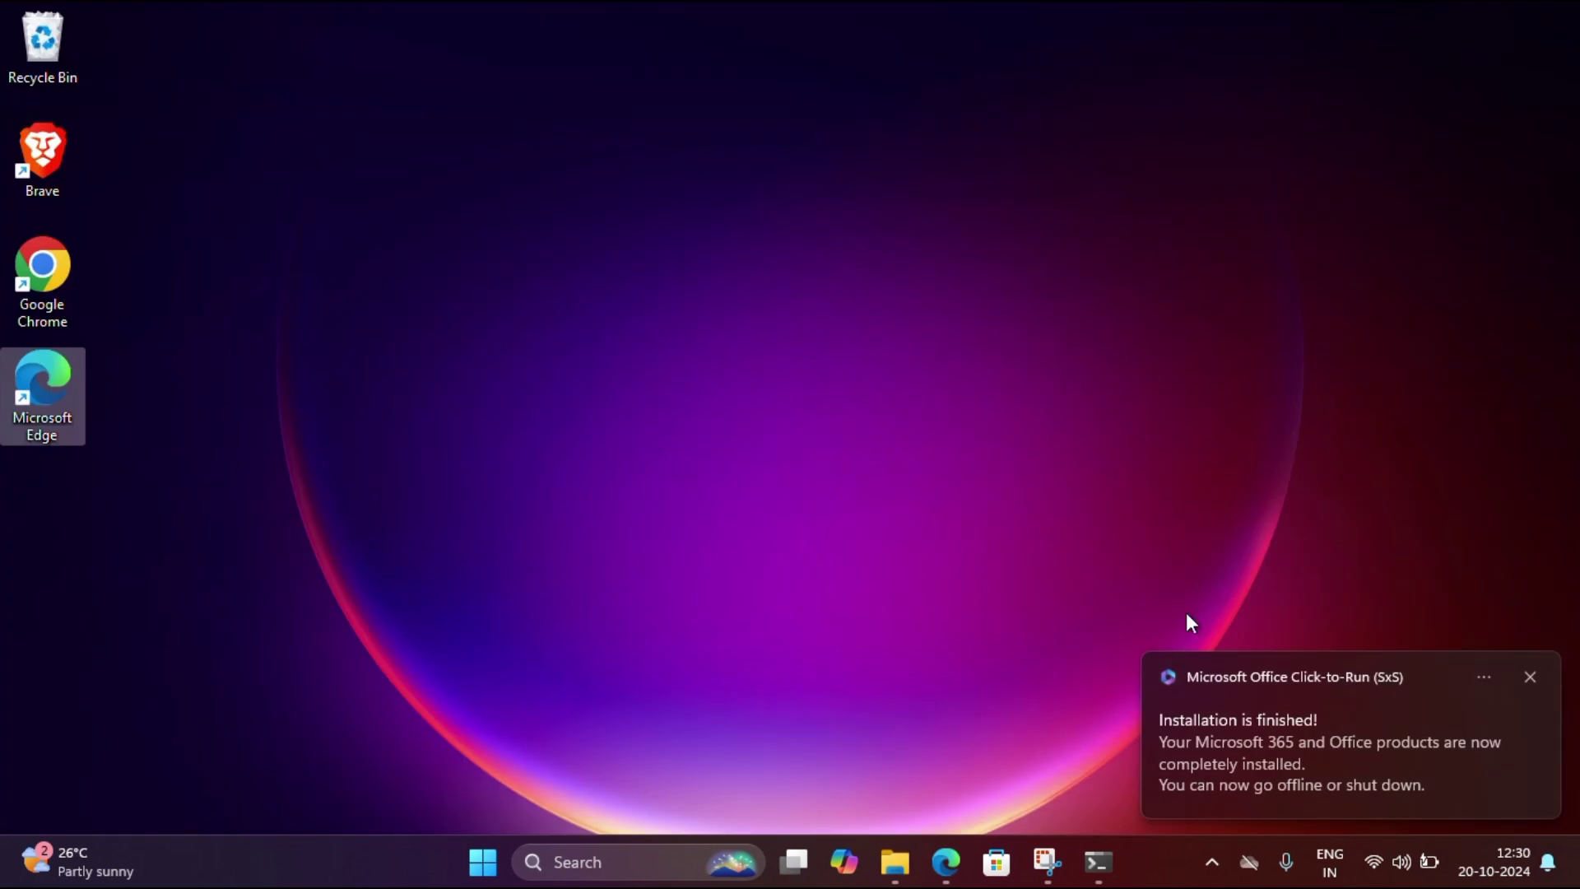
key(super)
text(word)
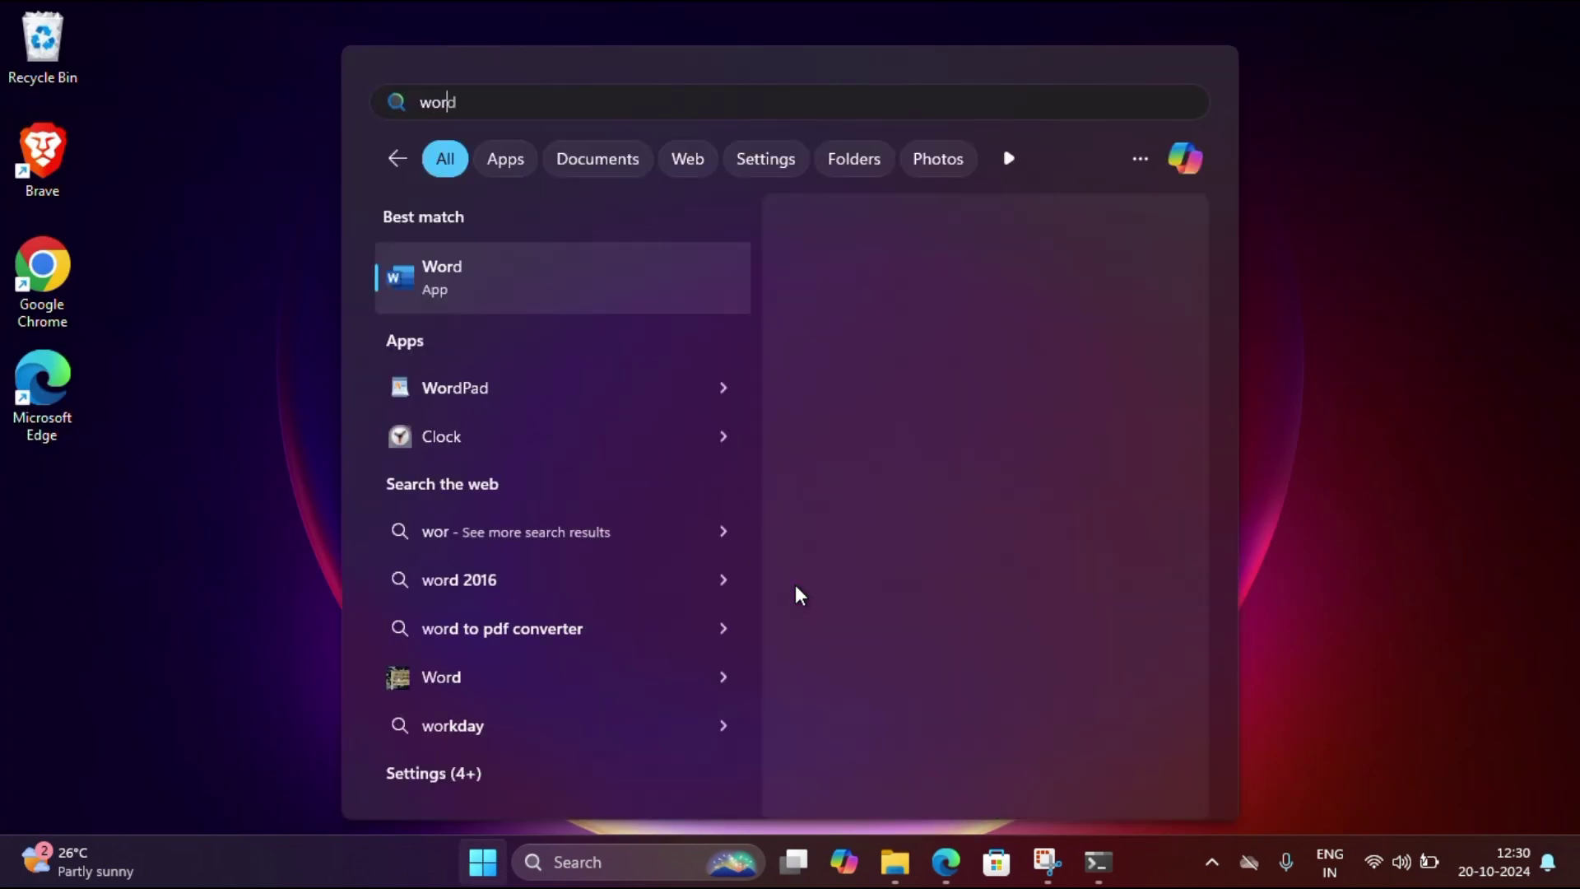
key(Return)
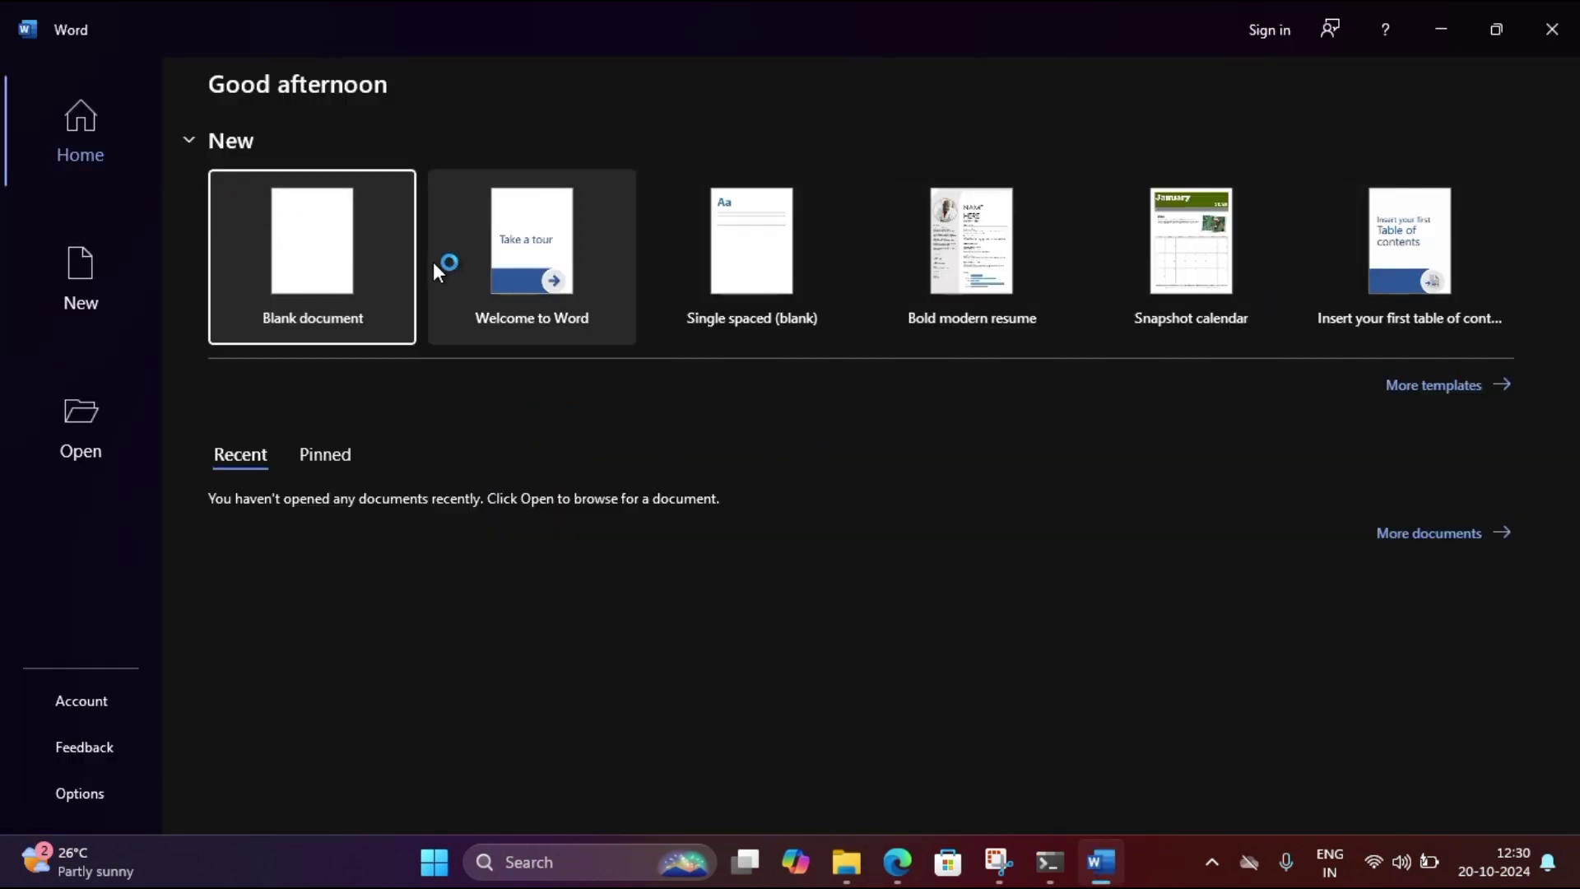
click(278, 243)
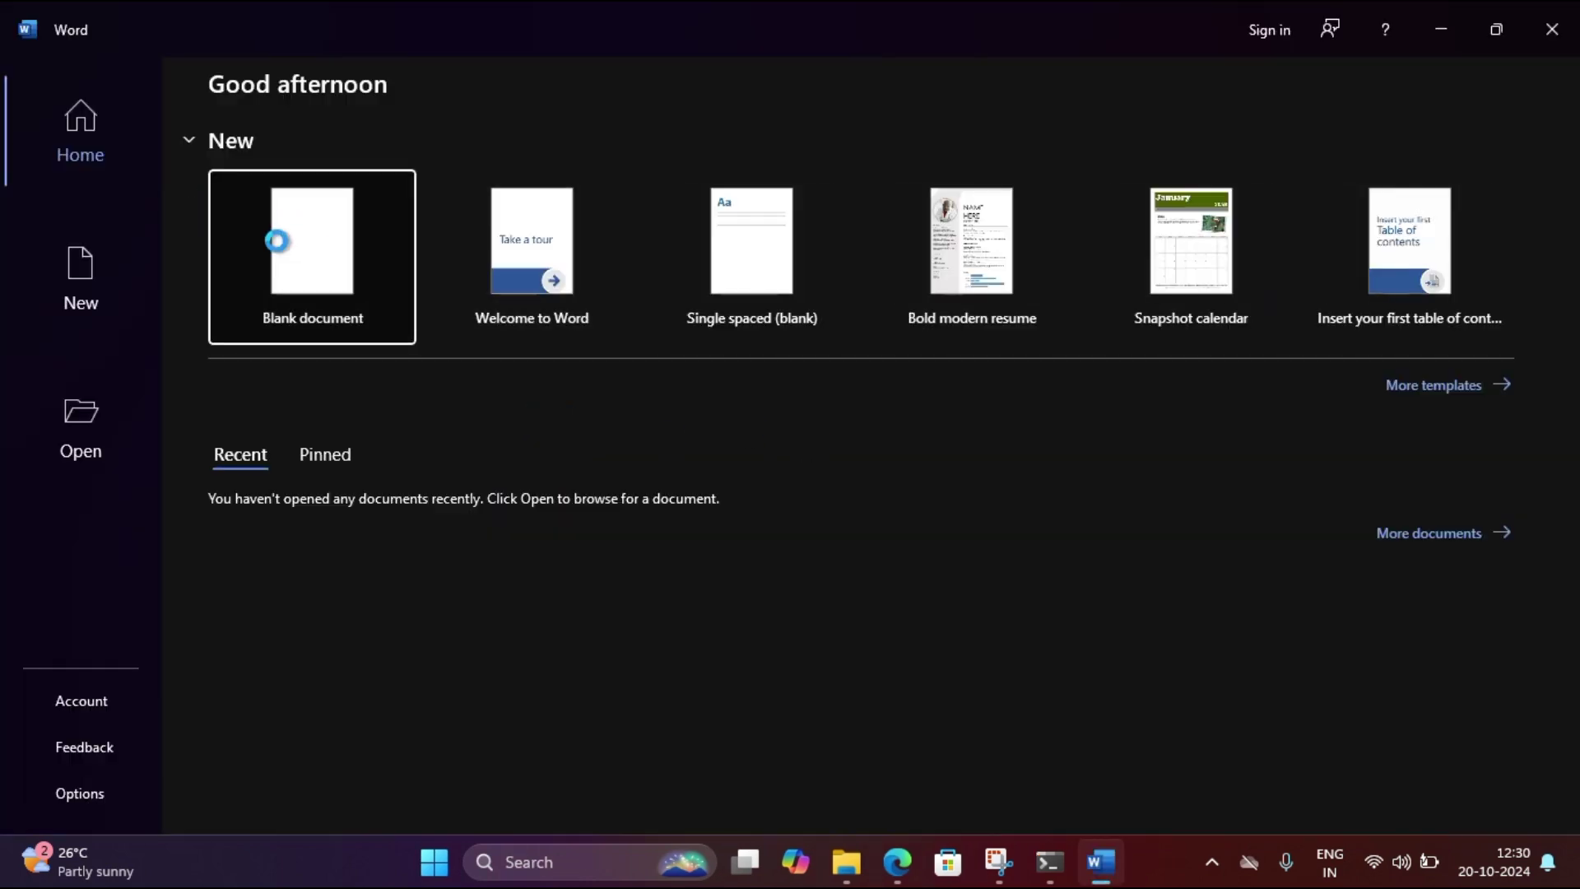
text(Assasadldk'dkaf)
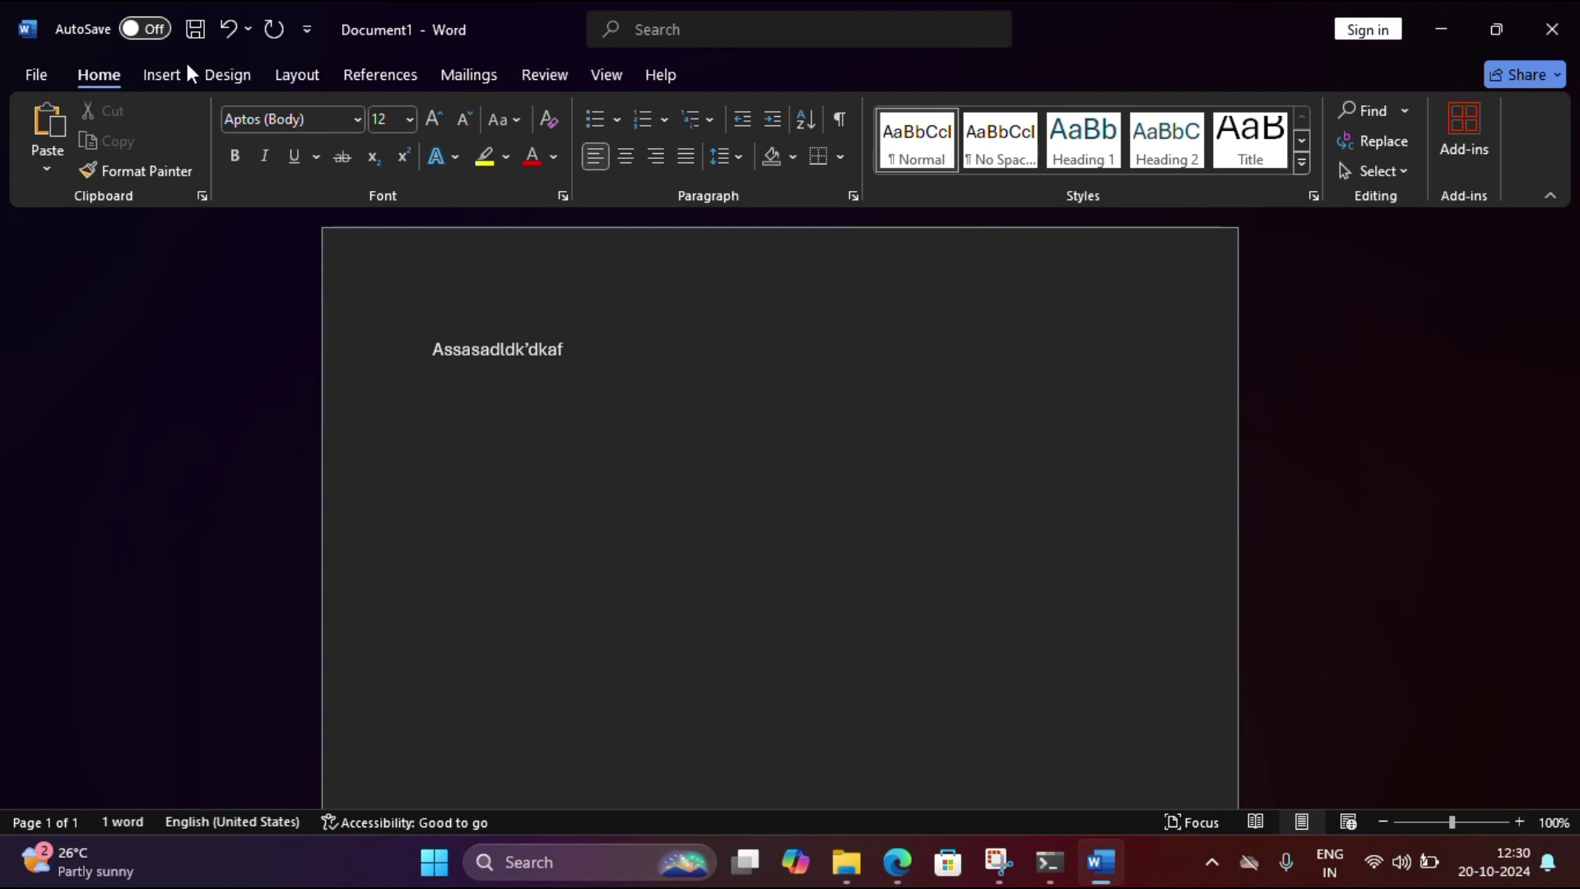
Close Word with Don't Save and search Start for Excel
click(1552, 29)
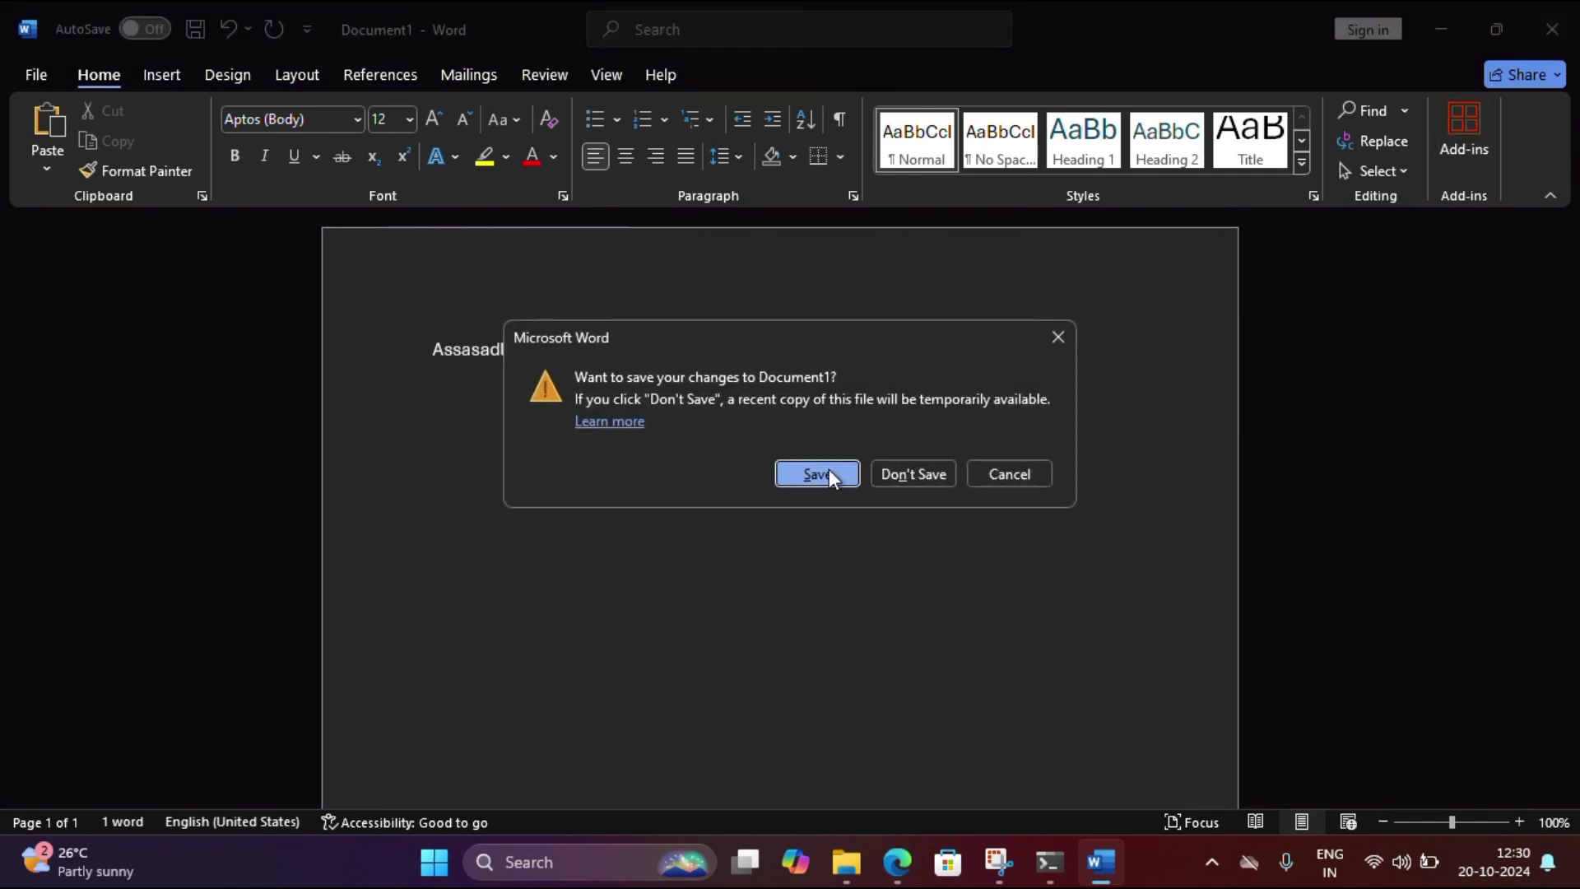
click(939, 473)
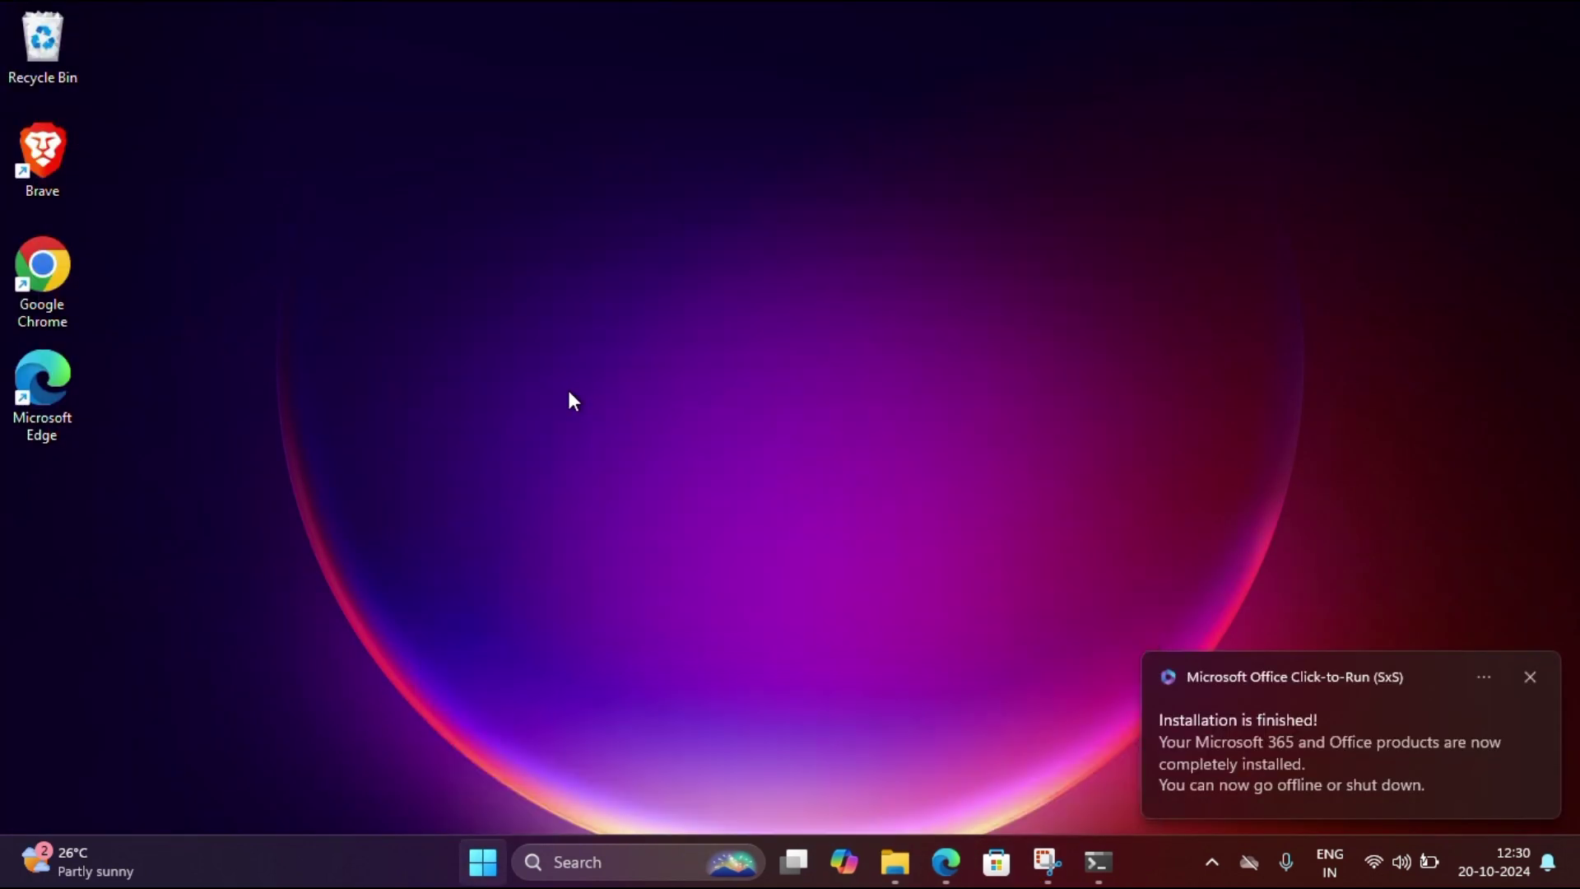
key(super)
text(excel)
key(Escape)
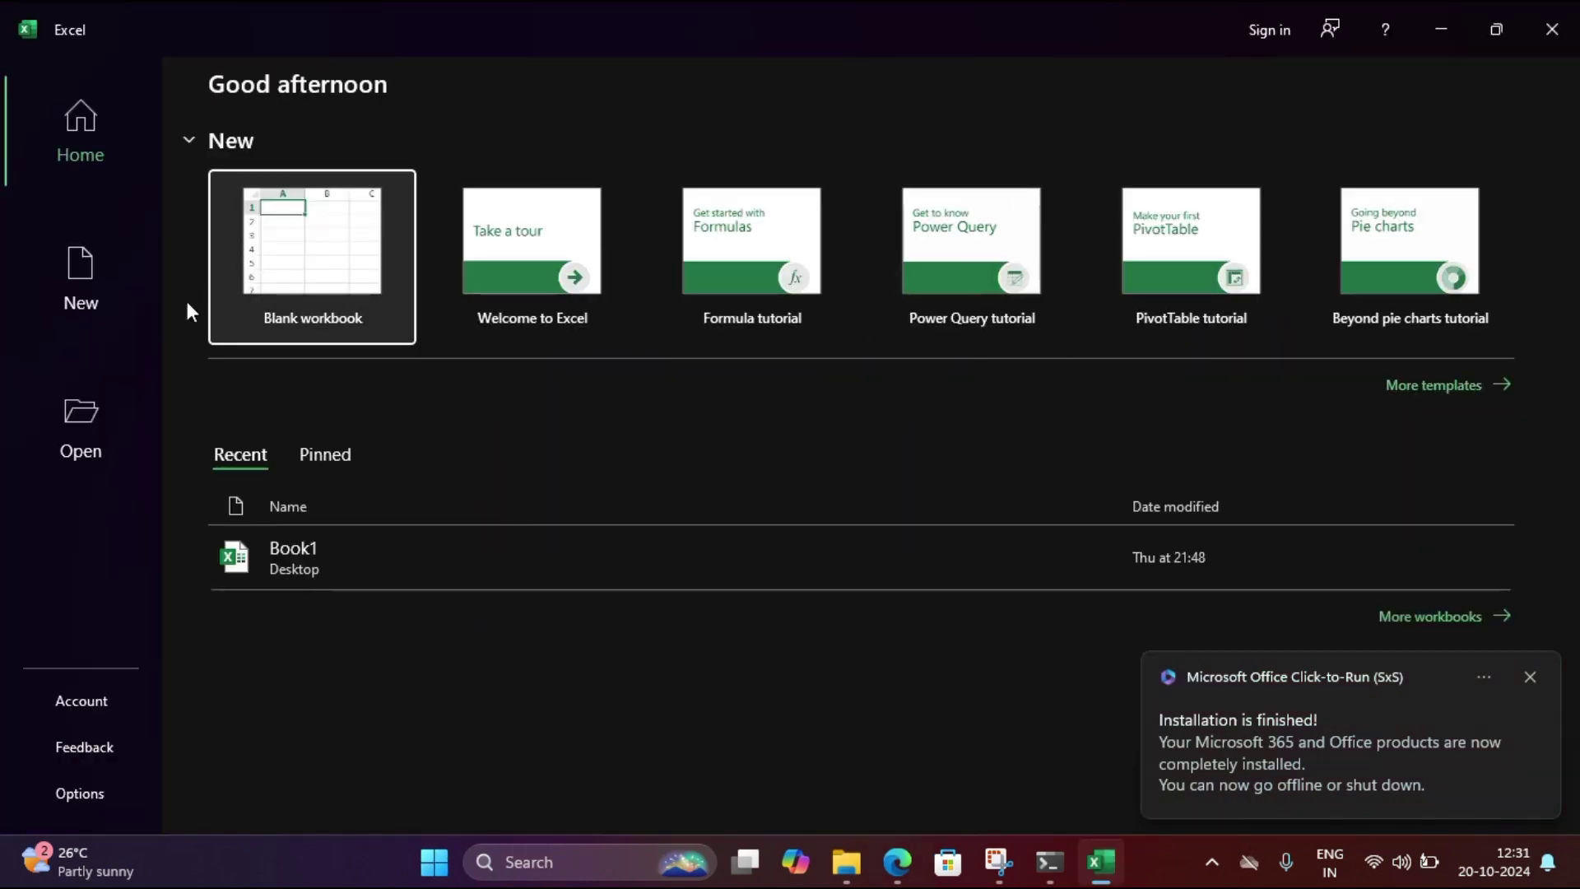
click(275, 261)
click(1574, 35)
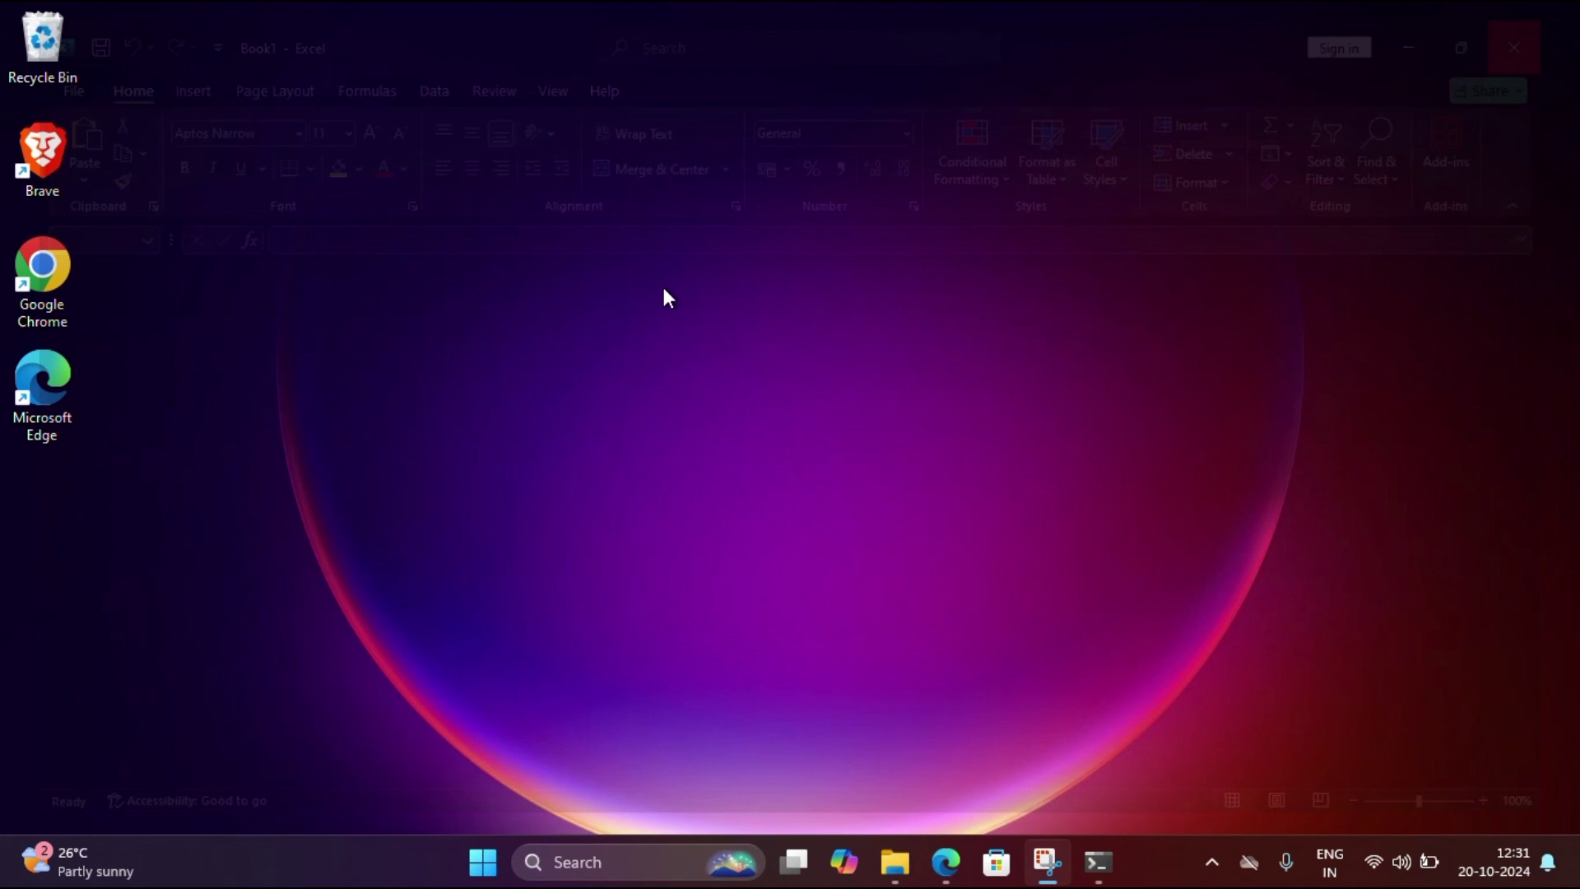
key(super)
text(our)
key(BackSpace)
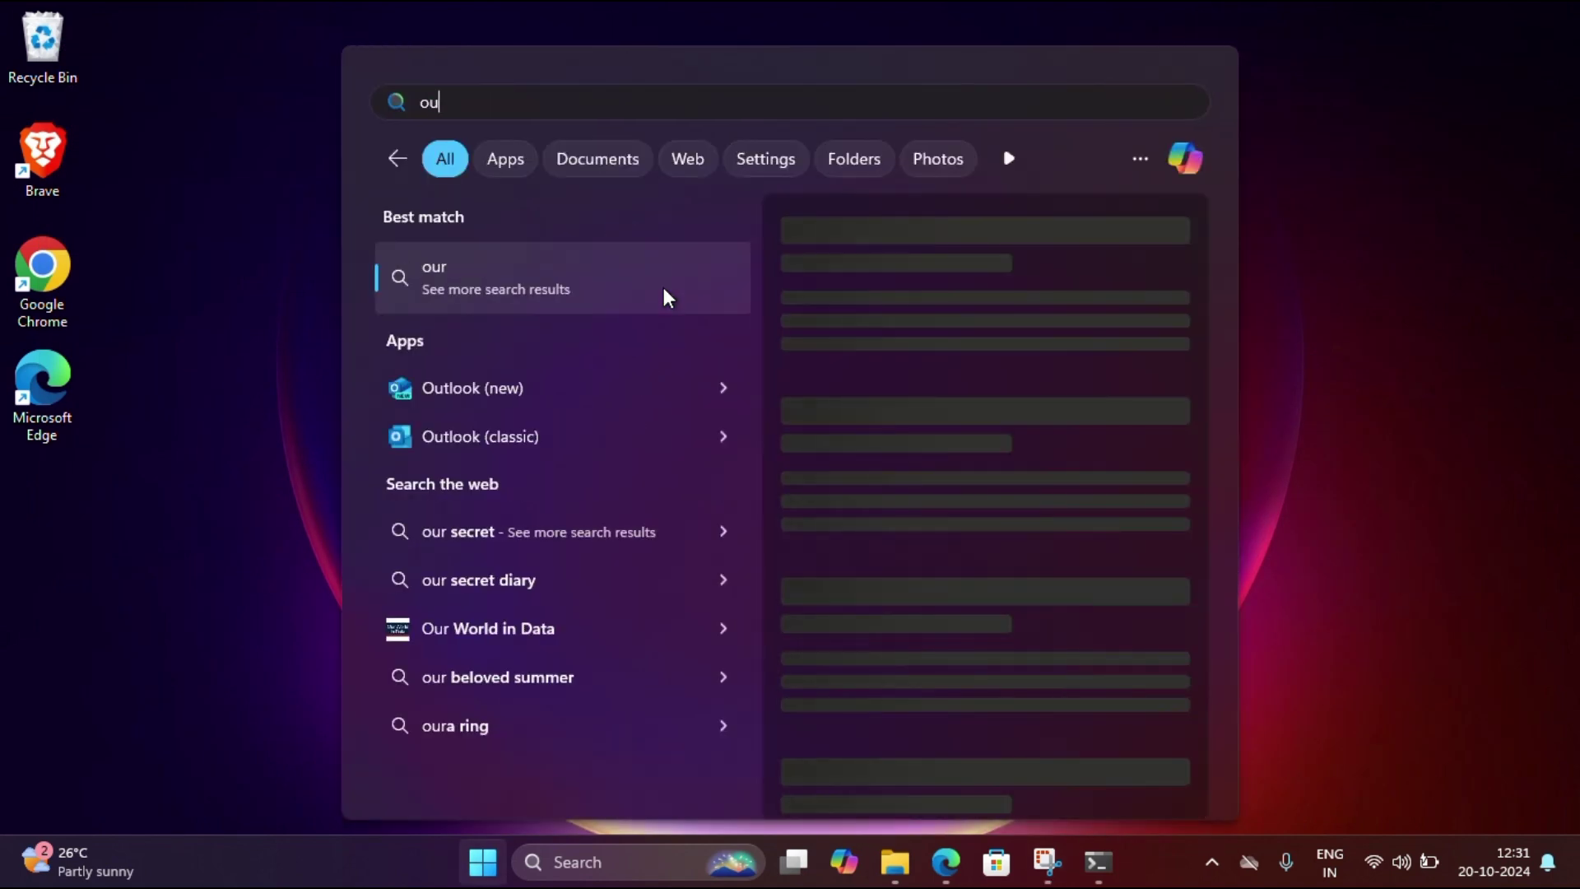
click(730, 385)
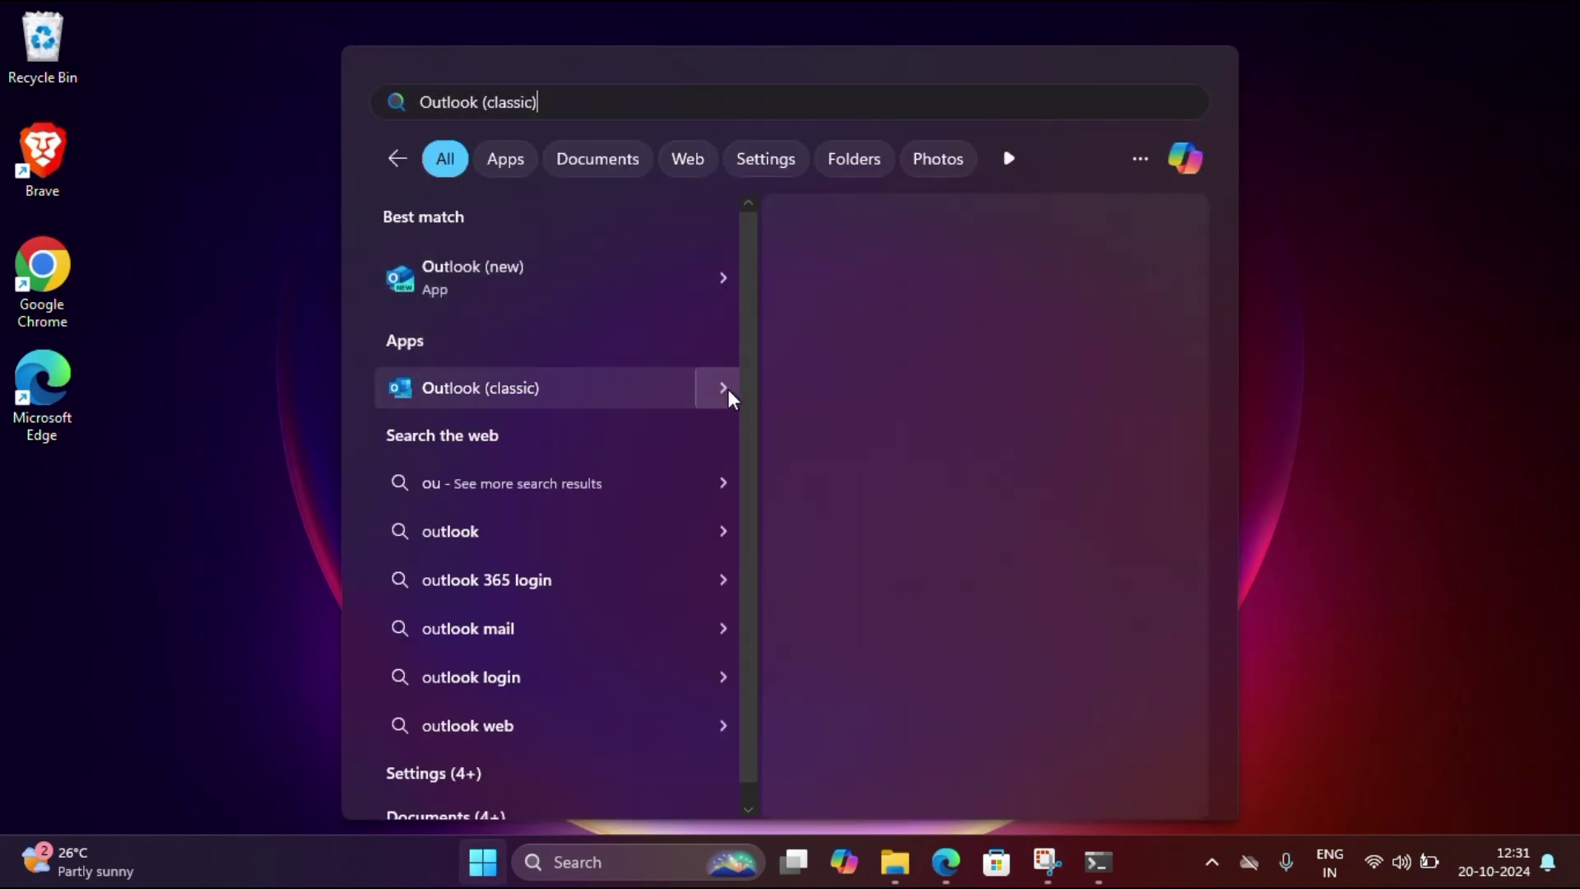
click(534, 421)
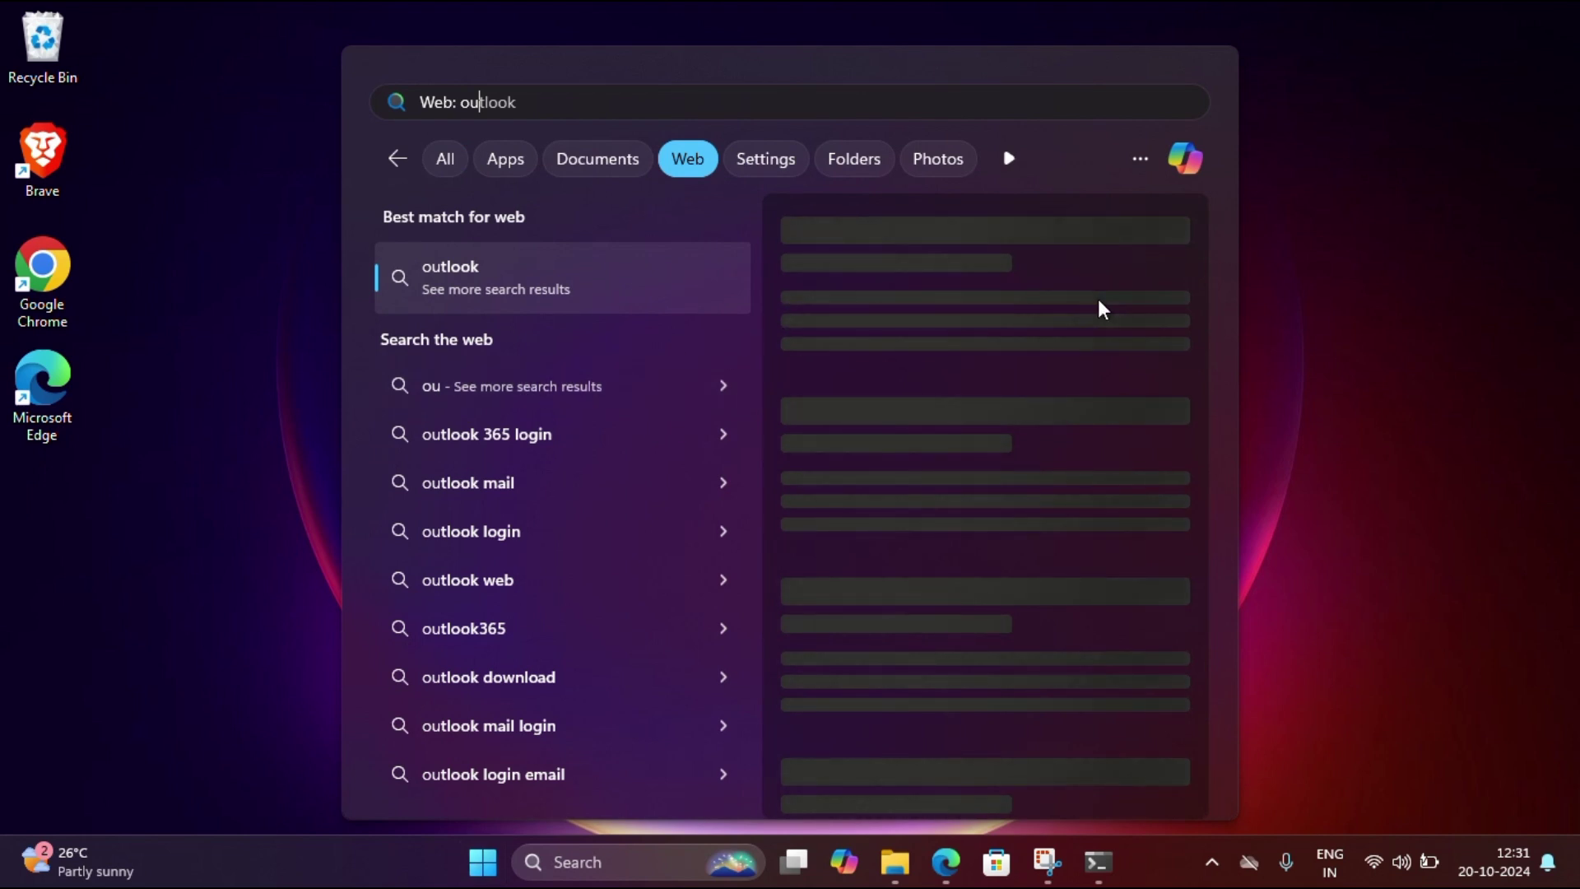
key(BackSpace)
key(BackSpace)
key(BackSpace)
text(our)
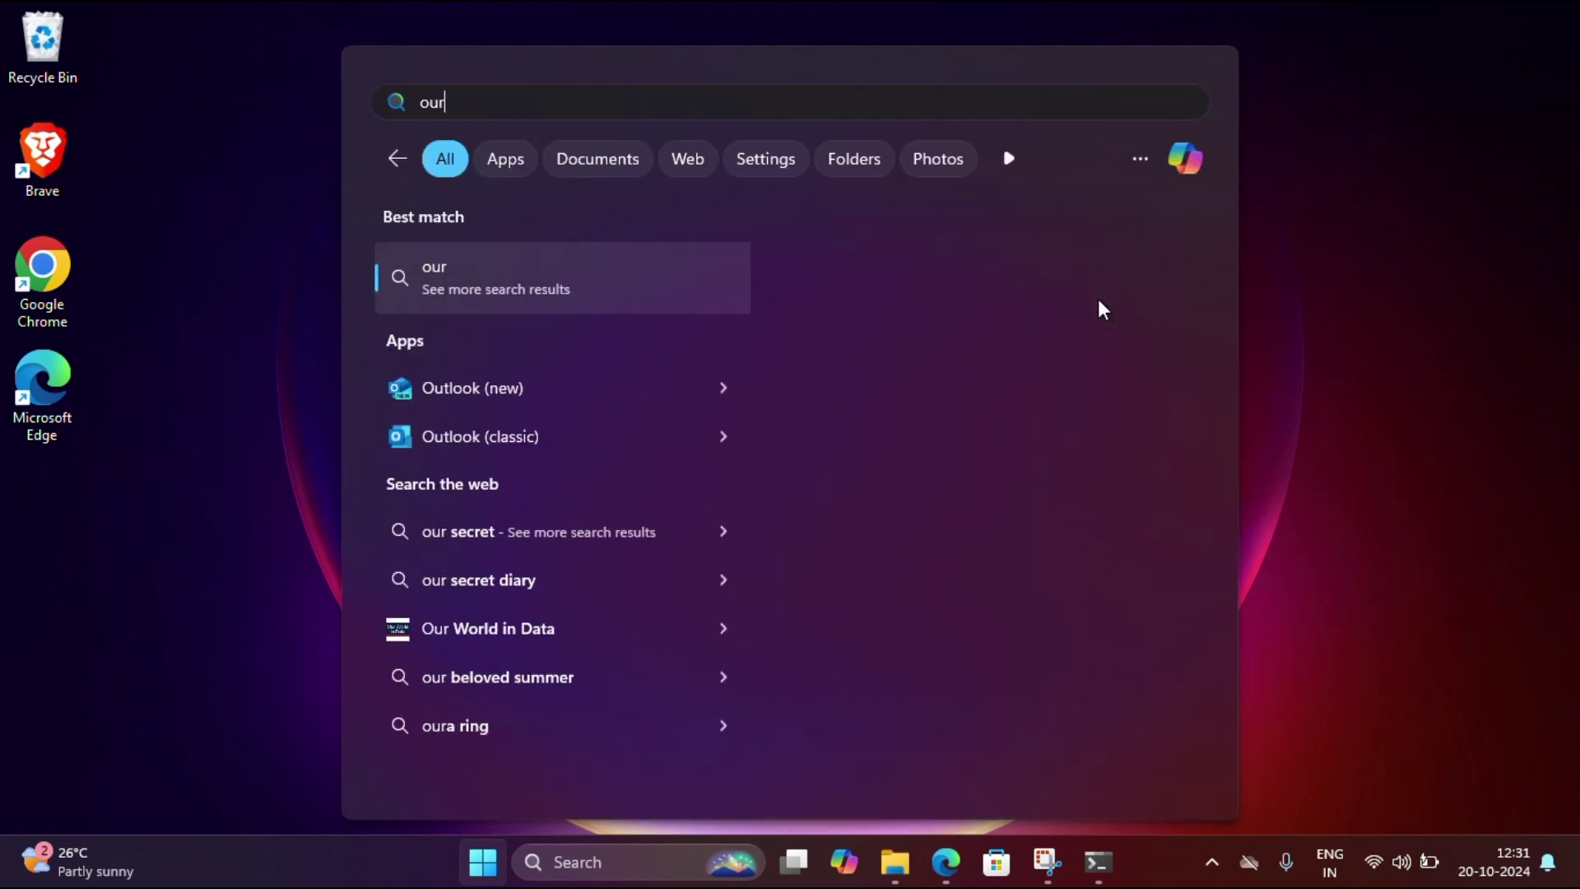
key(Down)
key(Down)
key(Return)
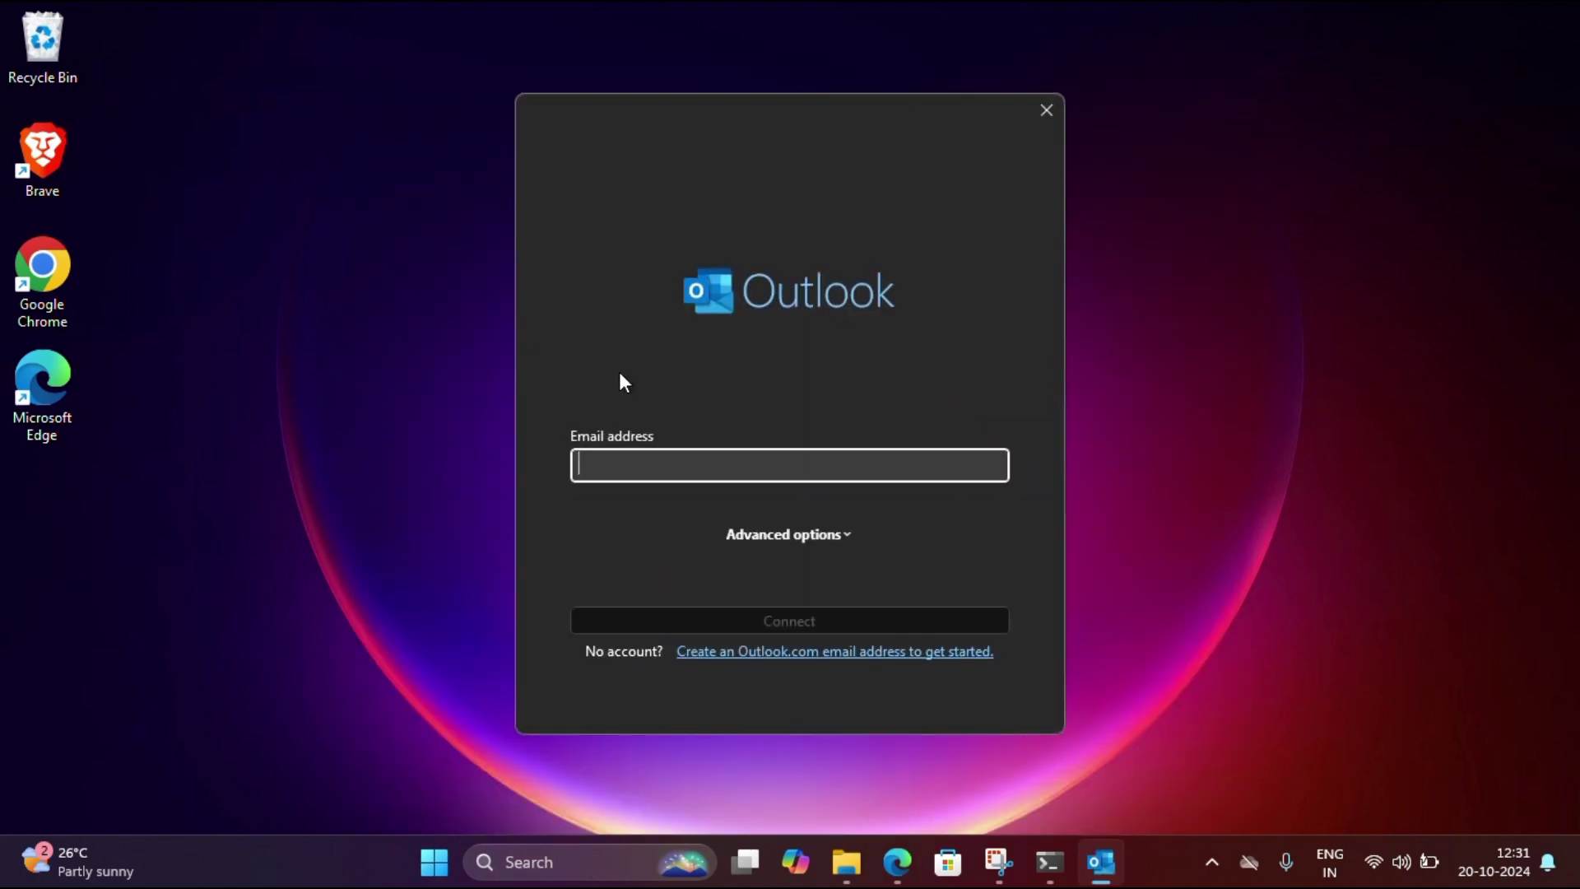
click(1044, 115)
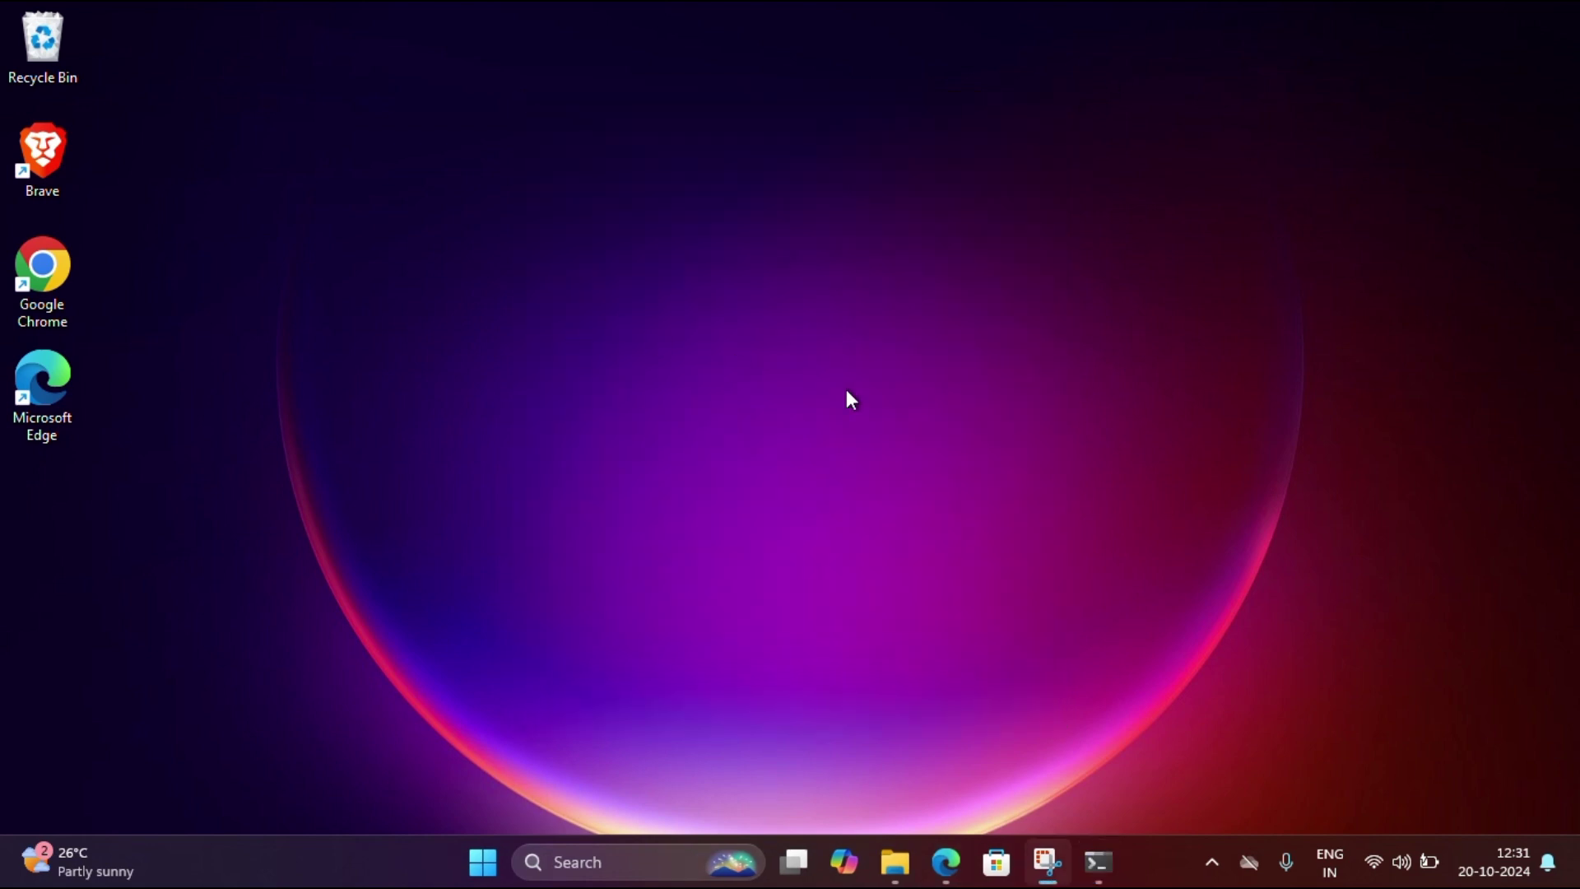